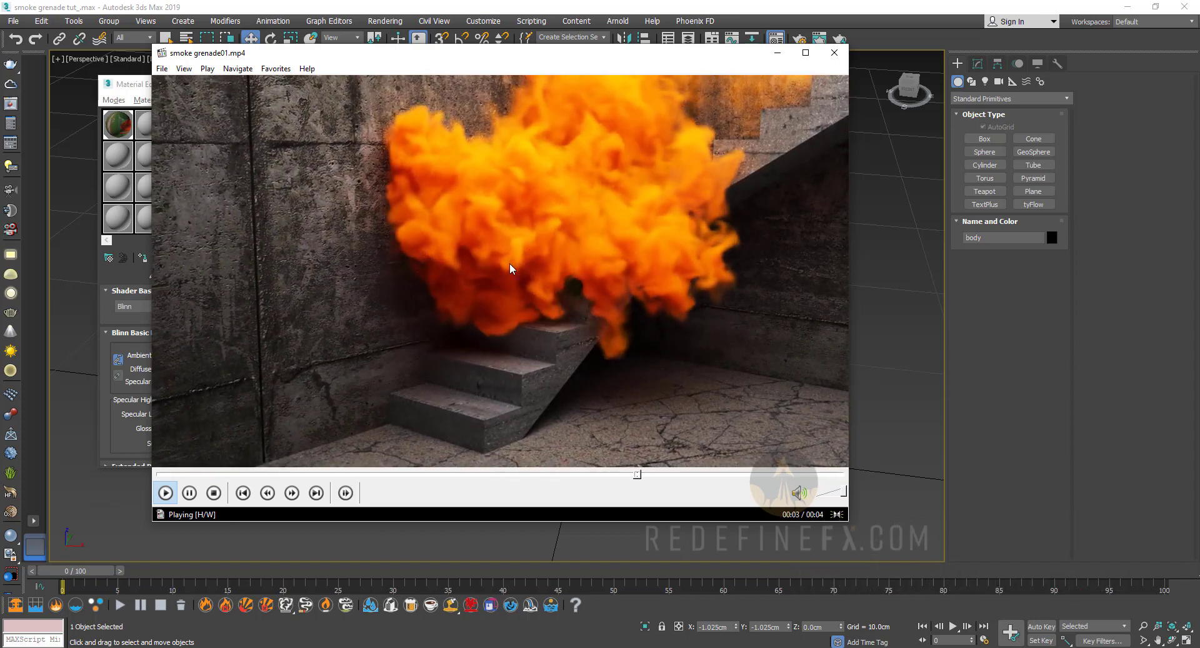
Pause the smoke grenade reference video and minimize its player to look over the grenade model in the scene.
click(648, 262)
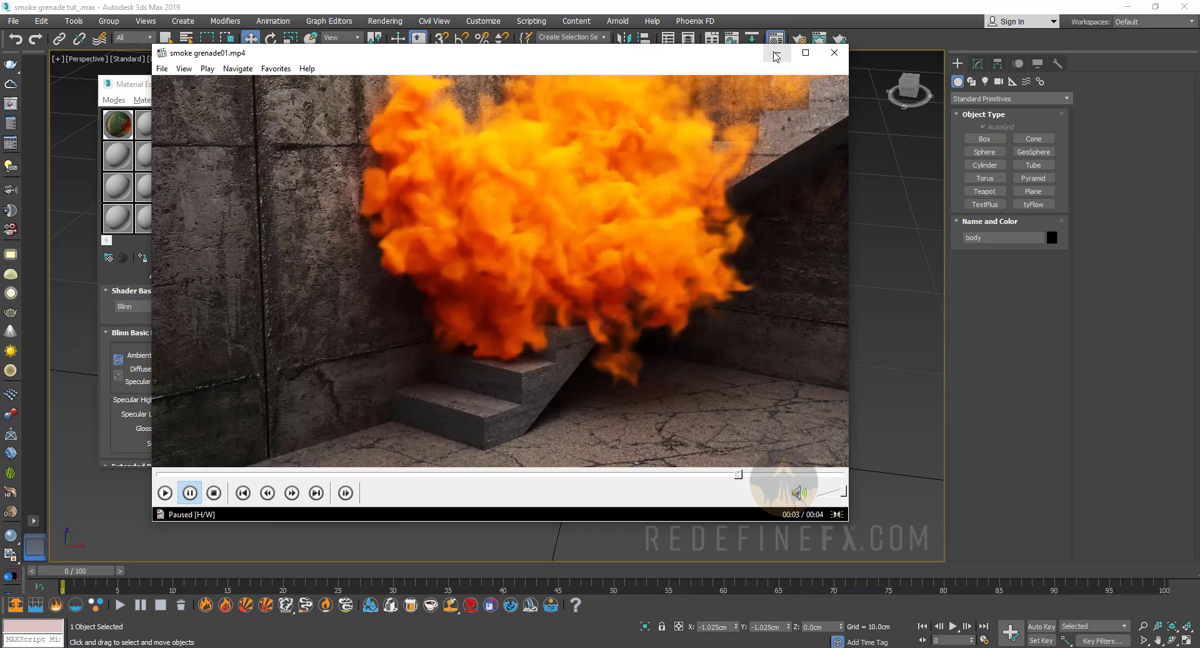
click(774, 54)
scroll(594, 330, down, 4)
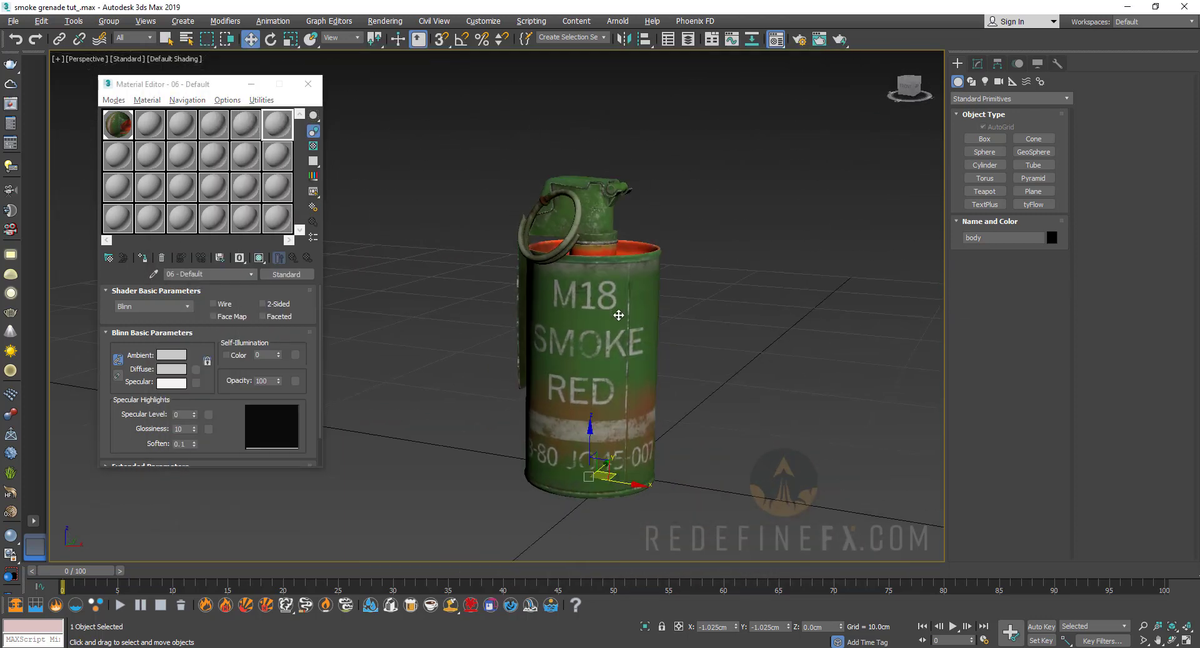
alt+middle_drag(613, 267, 633, 290)
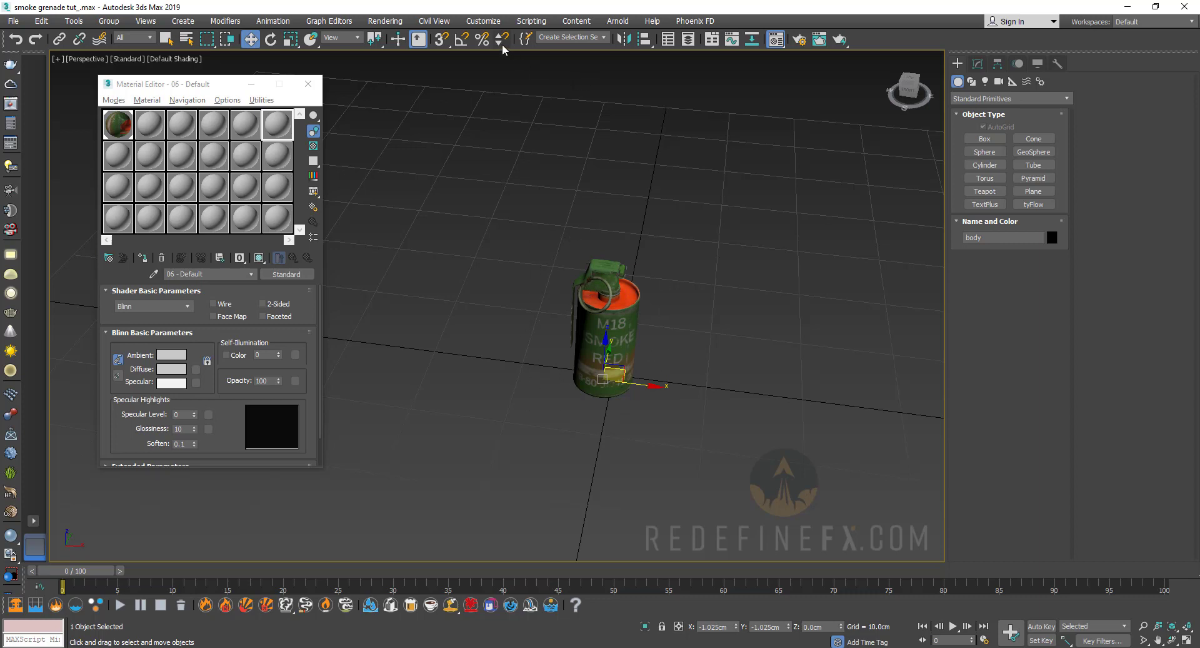
Check the scene's display unit and system unit settings, leaving the display scale in metric centimeters.
click(483, 20)
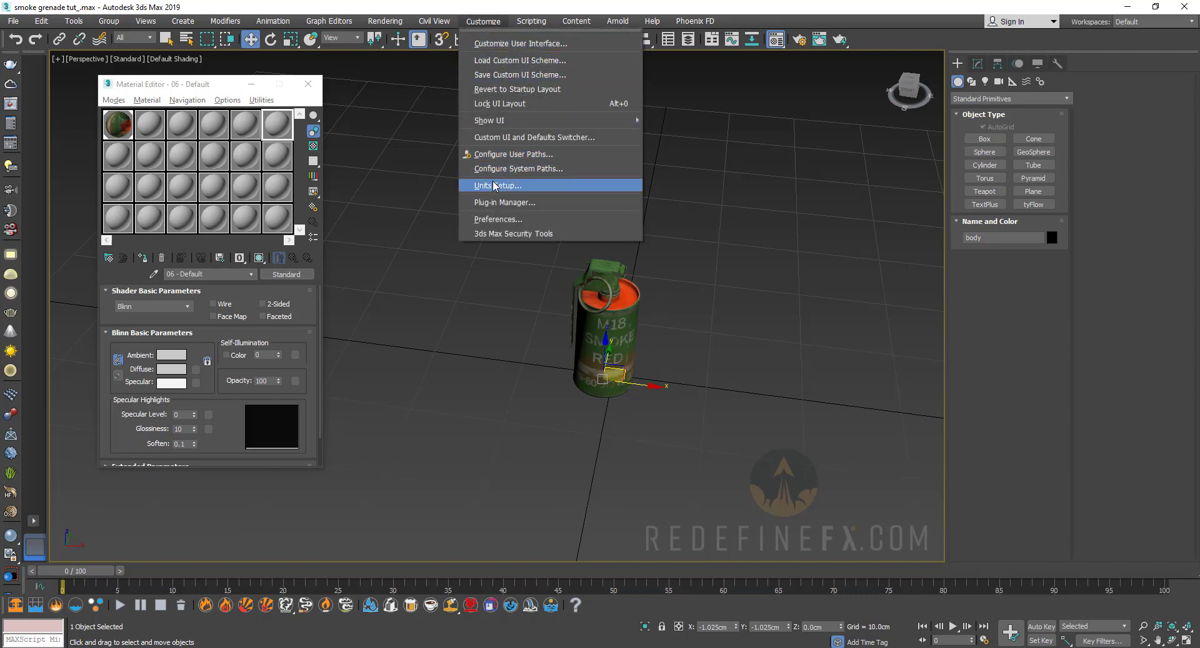
click(494, 186)
click(592, 230)
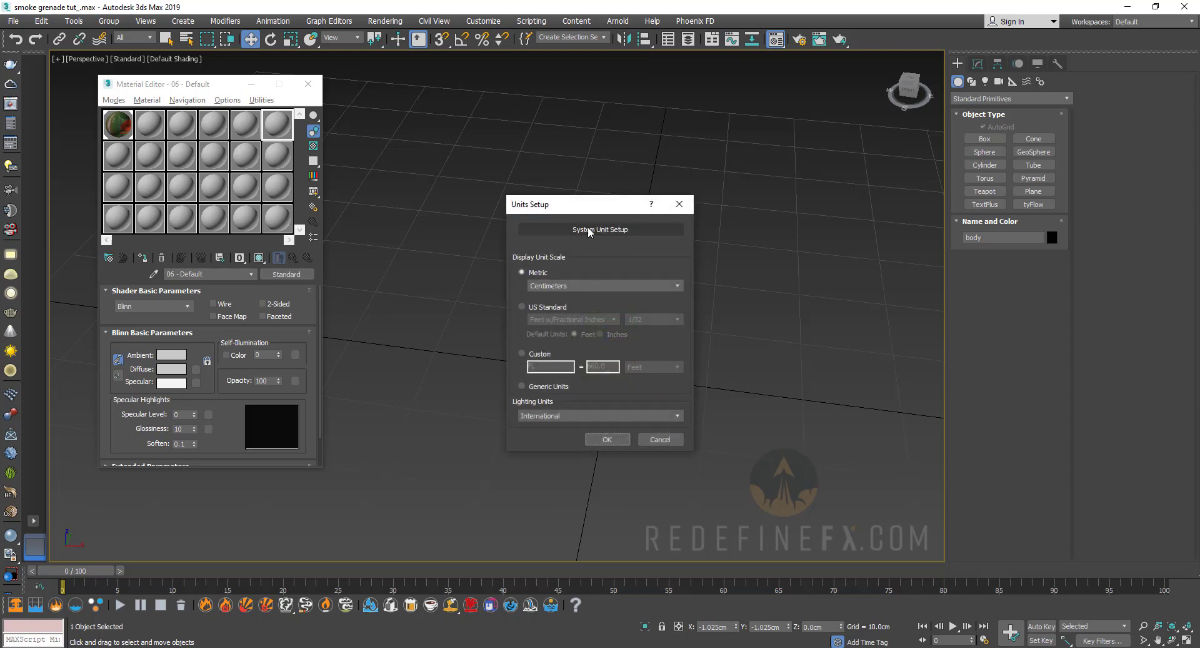
click(599, 387)
click(606, 437)
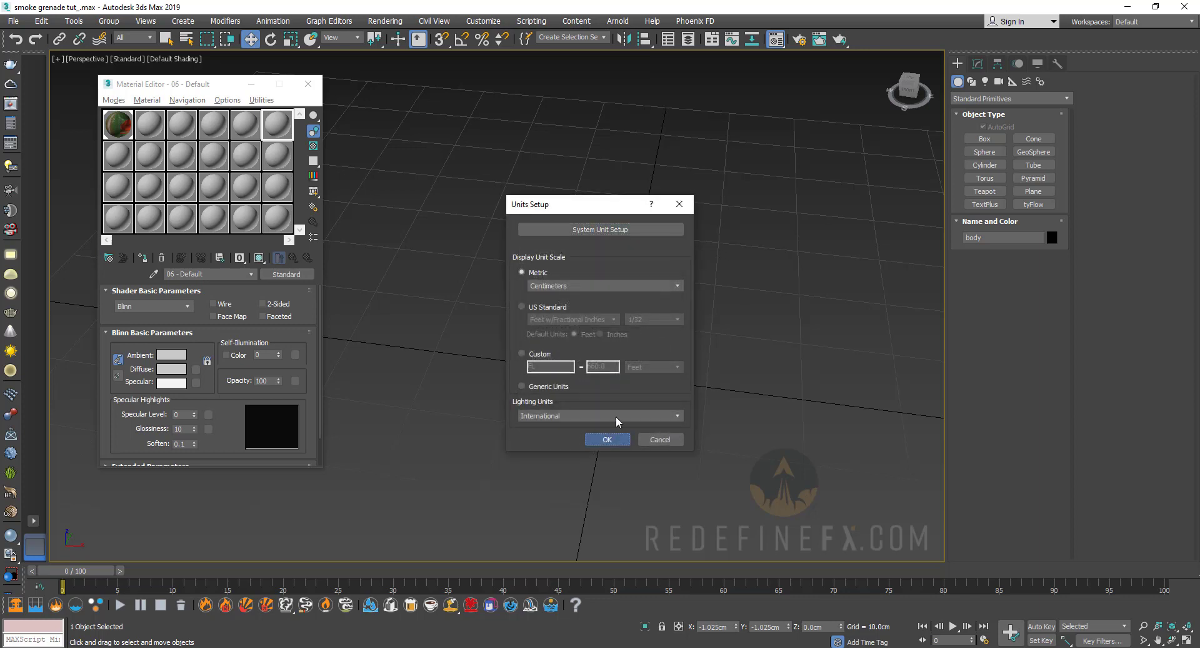
Create a tyFlow object beside the grenade and start its flow with a Birth Objects event.
scroll(647, 277, down, 6)
middle_drag(730, 253, 654, 245)
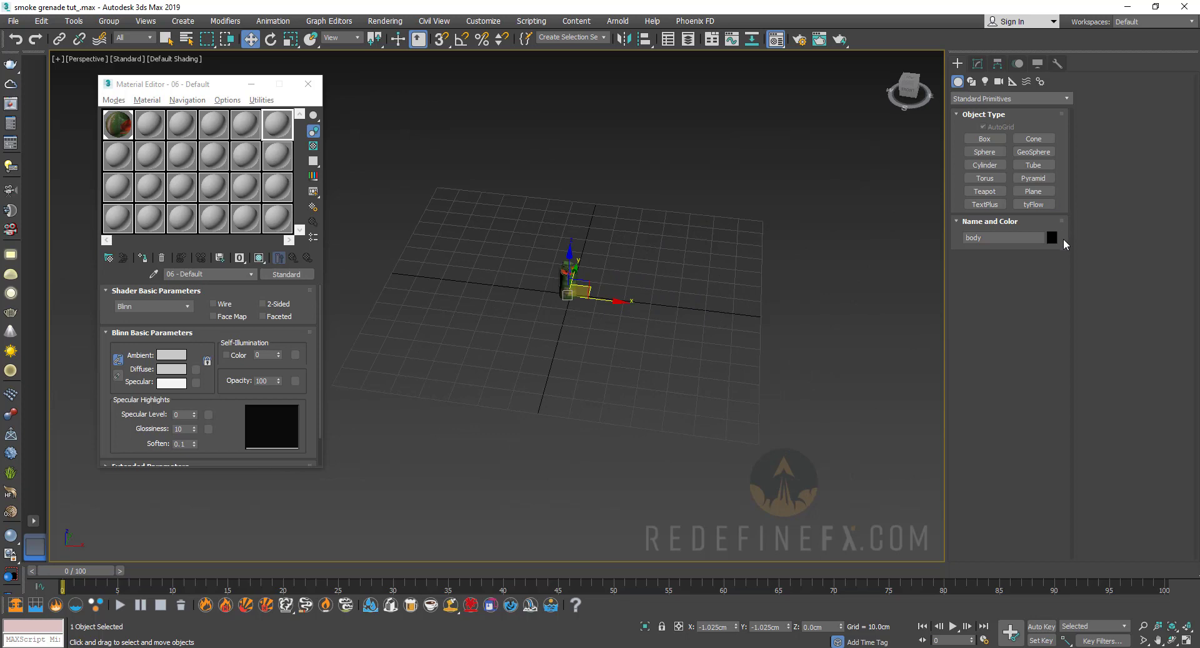
drag(777, 355, 808, 370)
click(977, 63)
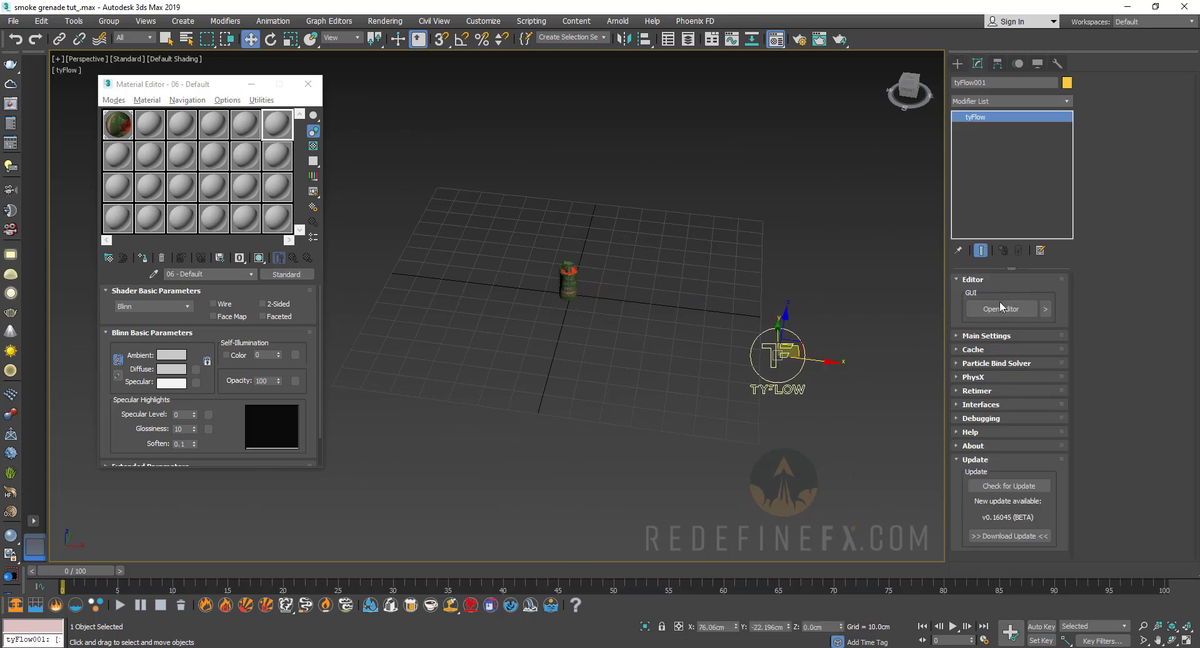
click(998, 311)
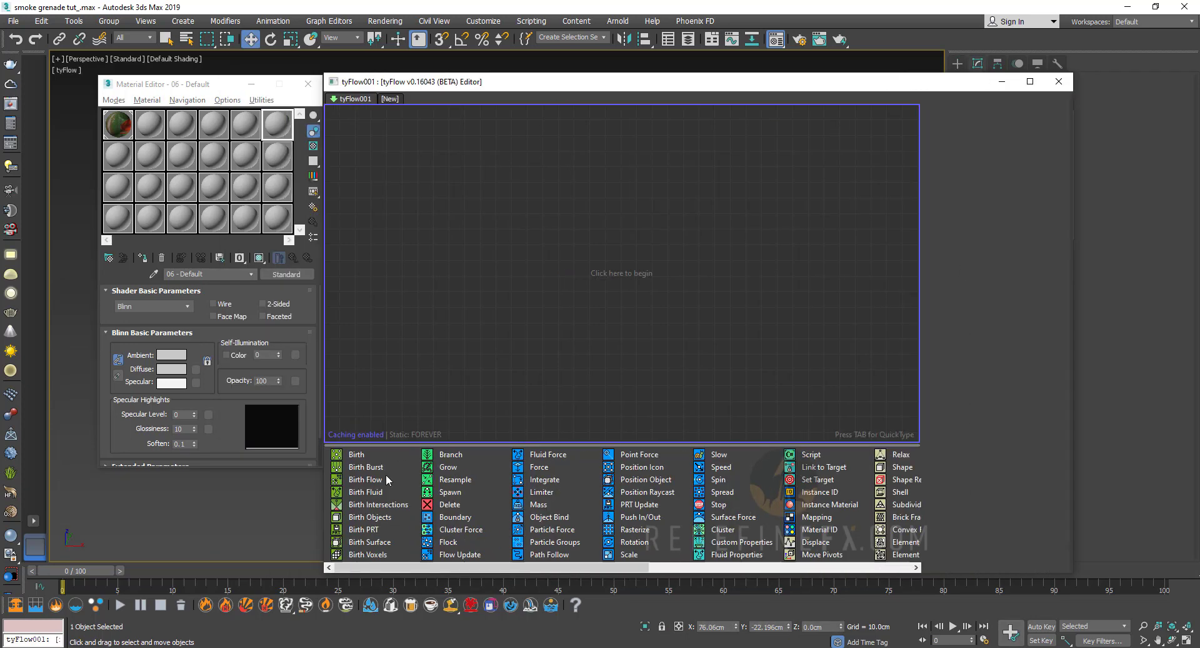
drag(365, 518, 392, 199)
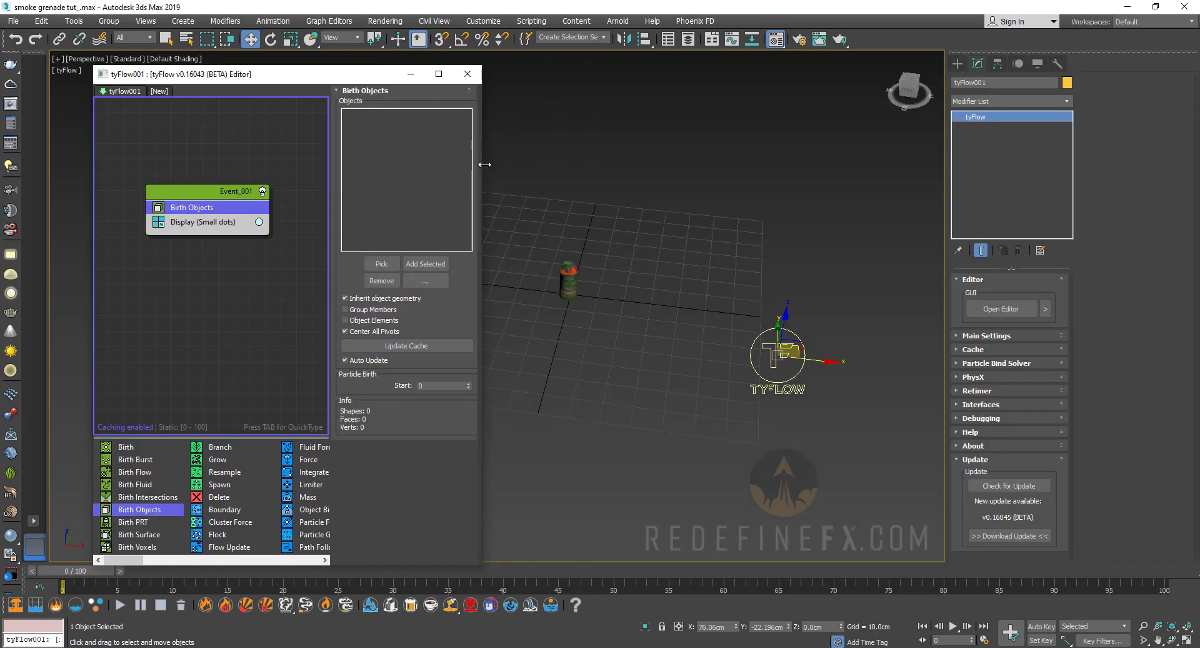
Hide the grenade's axel_pin part together with its pull ring.
middle_drag(618, 275, 672, 278)
scroll(671, 276, up, 10)
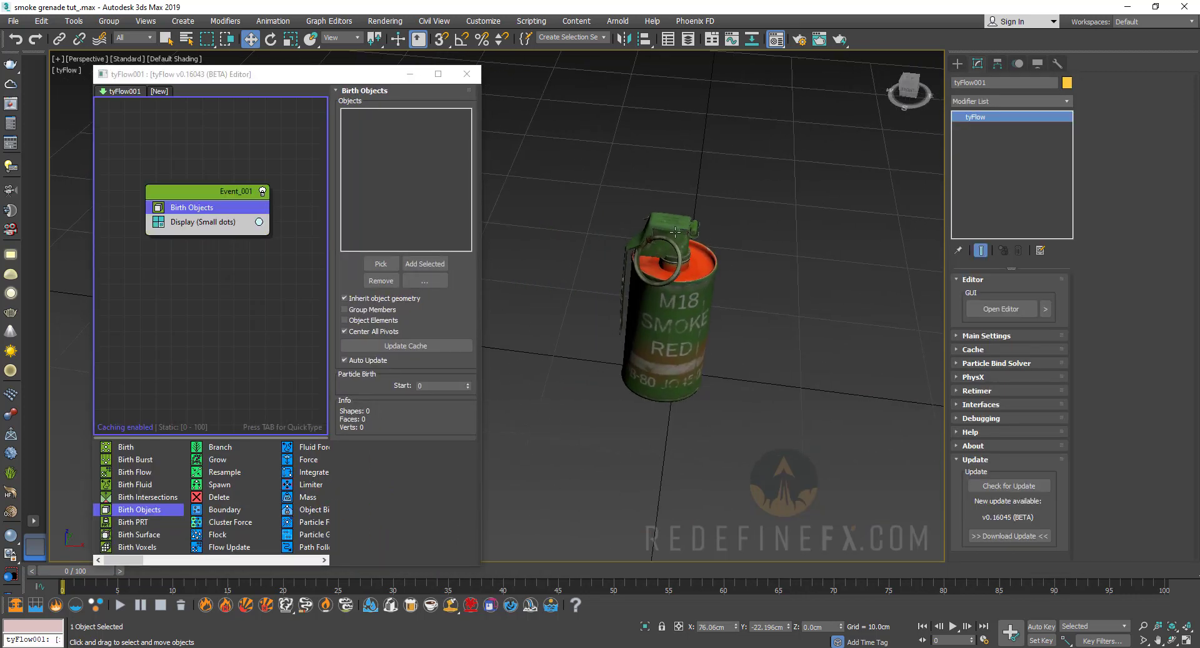
click(669, 257)
alt+middle_drag(669, 258, 649, 252)
click(549, 254)
middle_drag(550, 253, 626, 245)
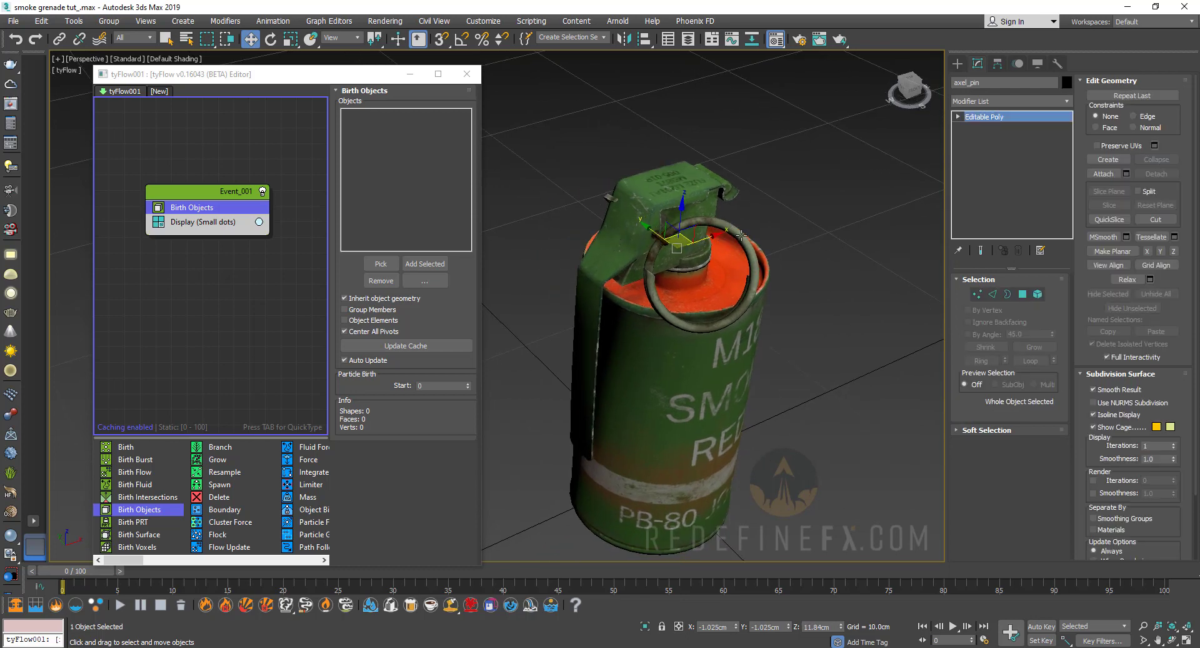
ctrl+click(721, 244)
right_click(740, 231)
click(764, 189)
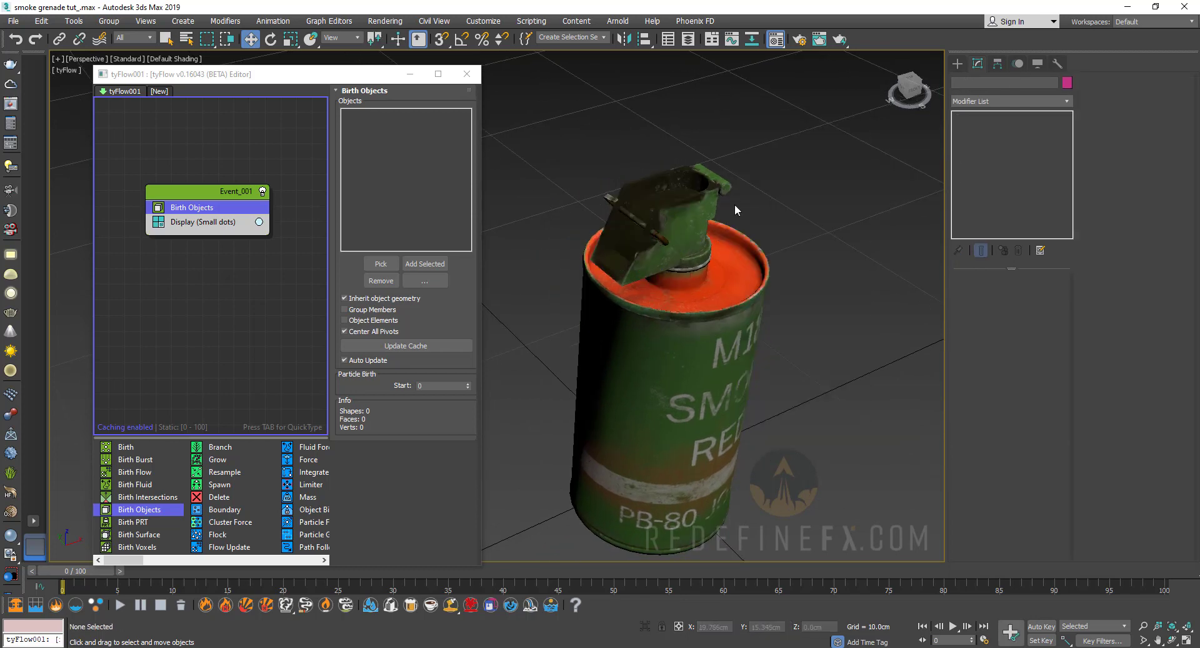
Pick the grenade body as the source object of the Birth Objects operator.
click(675, 217)
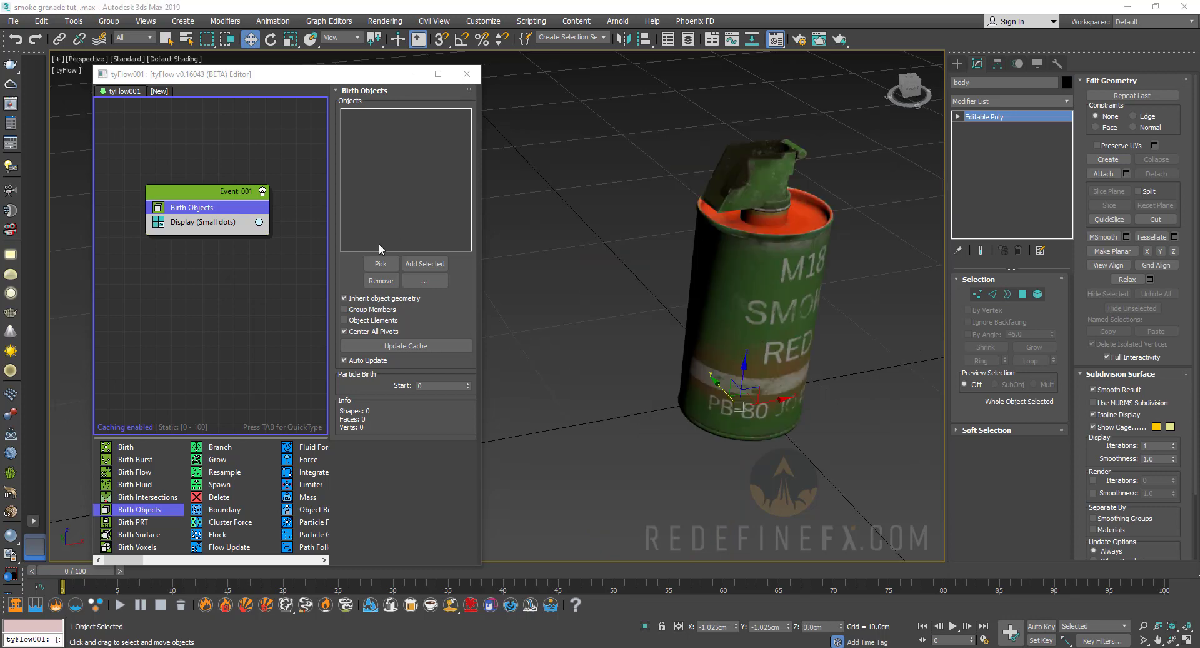
click(380, 263)
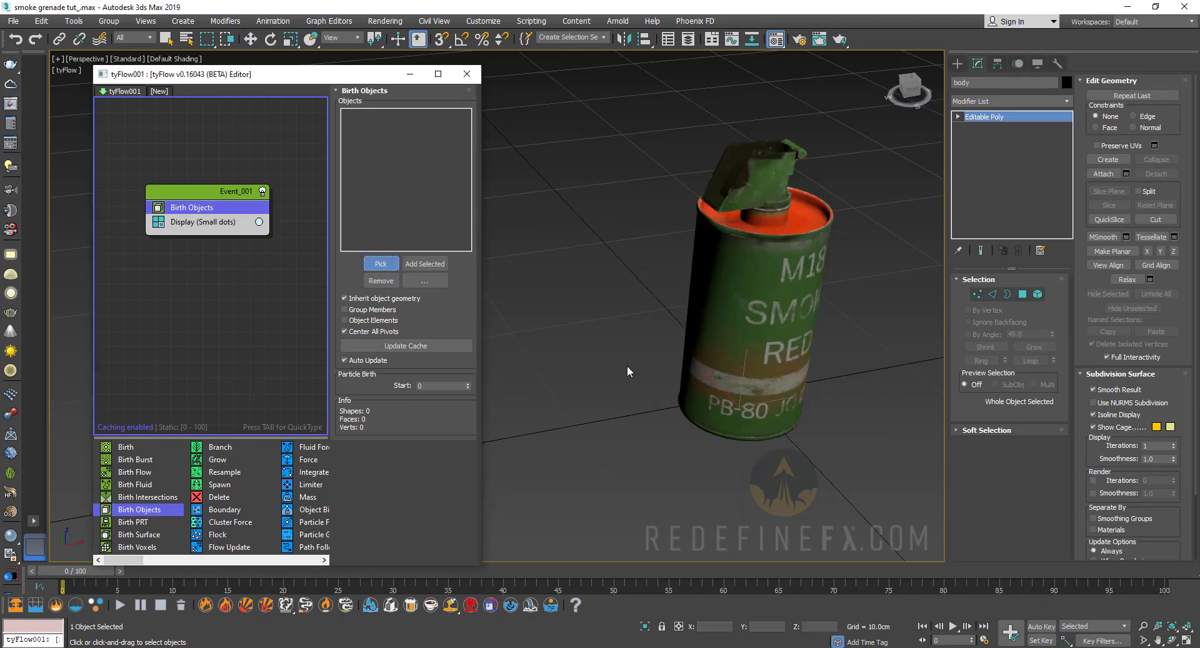
click(738, 289)
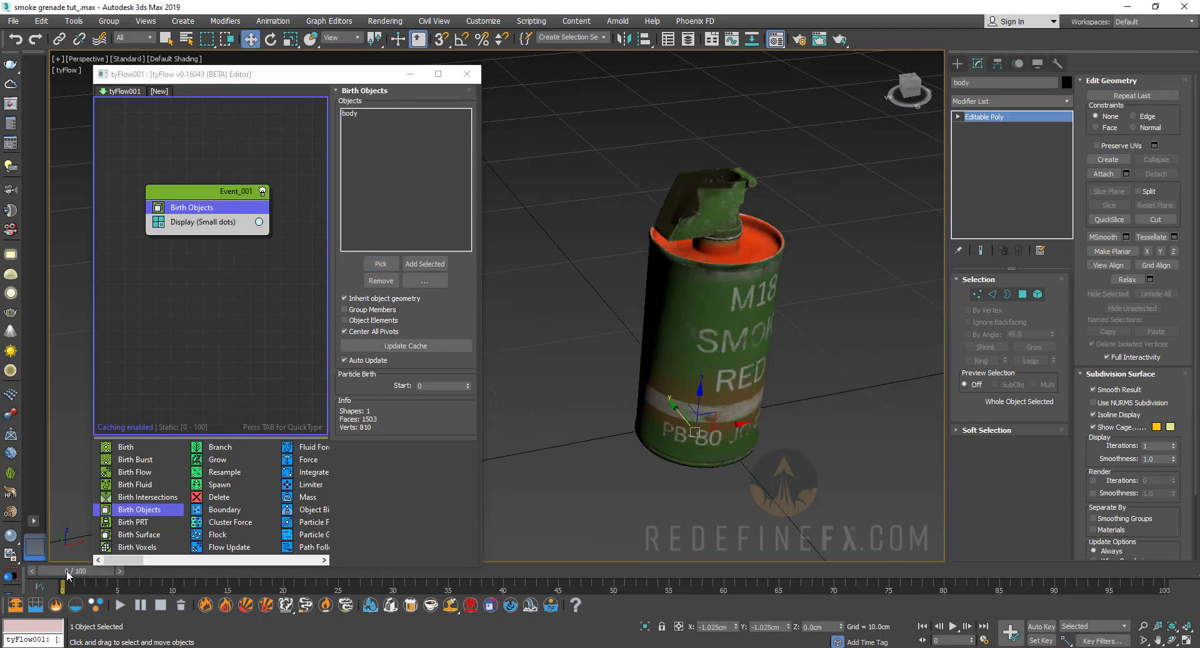
drag(66, 571, 15, 569)
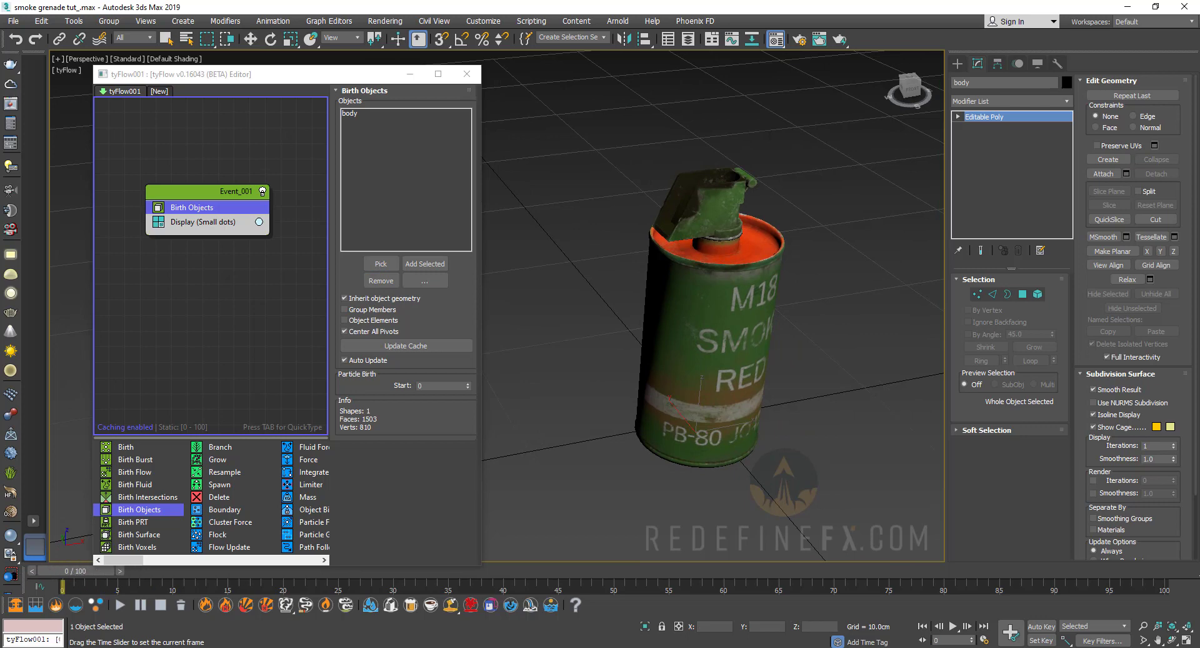
key(w)
Set the event's Display operator type to Geometry and hide the original grenade body.
click(215, 223)
click(354, 117)
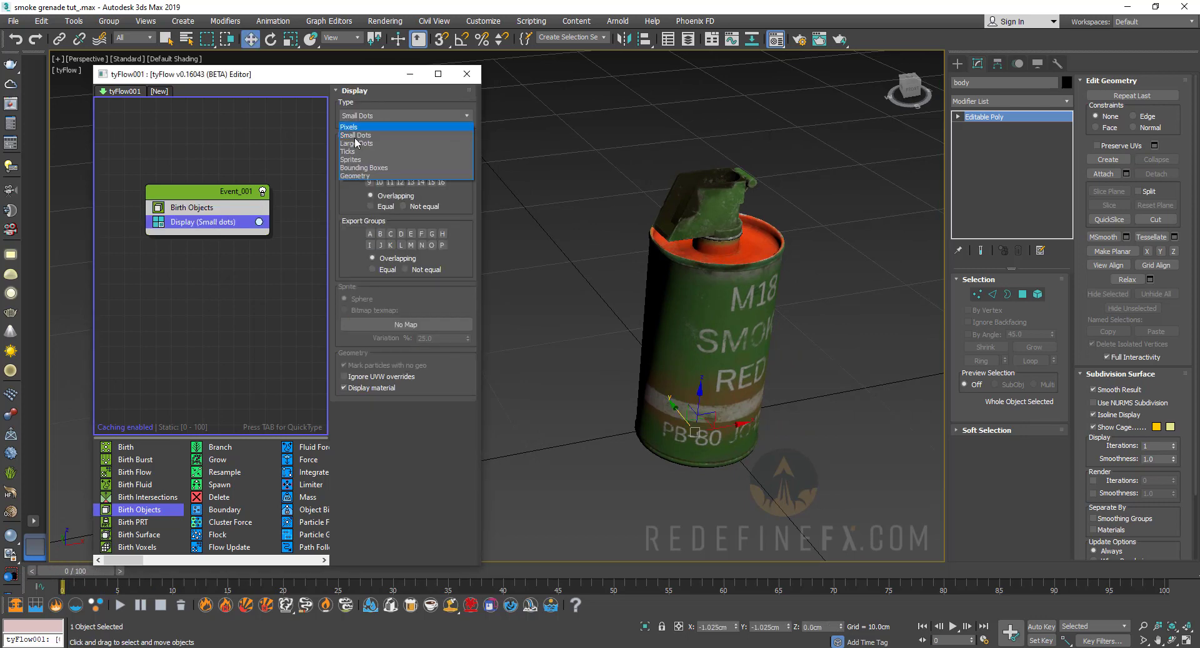
click(356, 176)
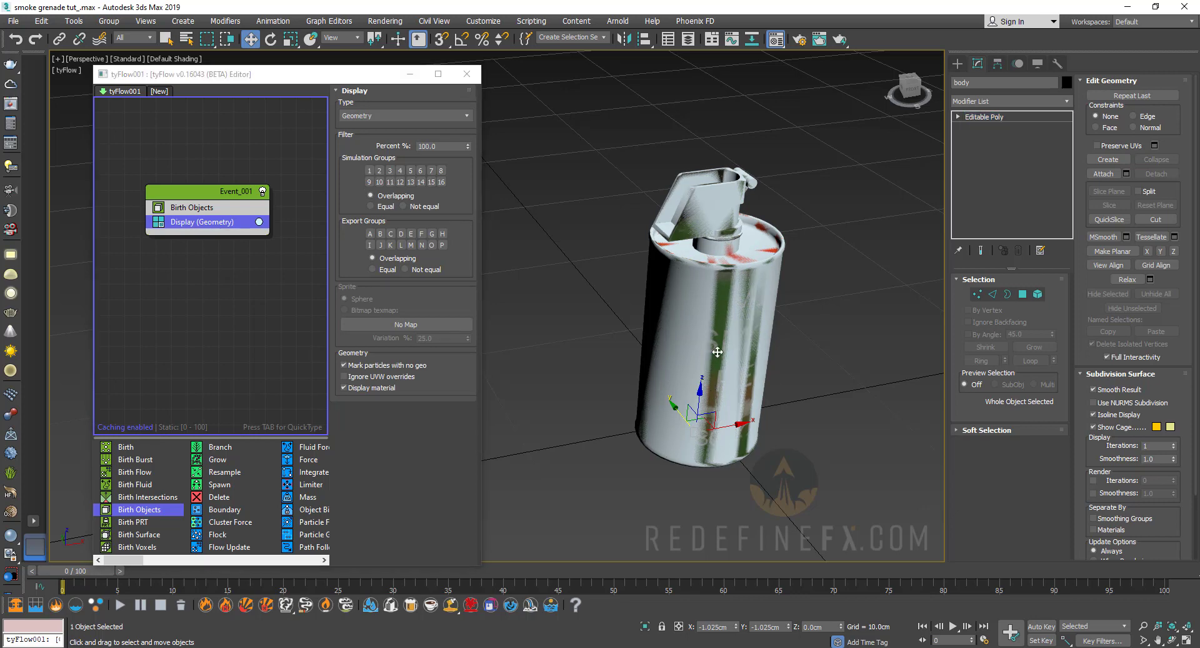
right_click(717, 352)
click(745, 303)
scroll(745, 300, down, 10)
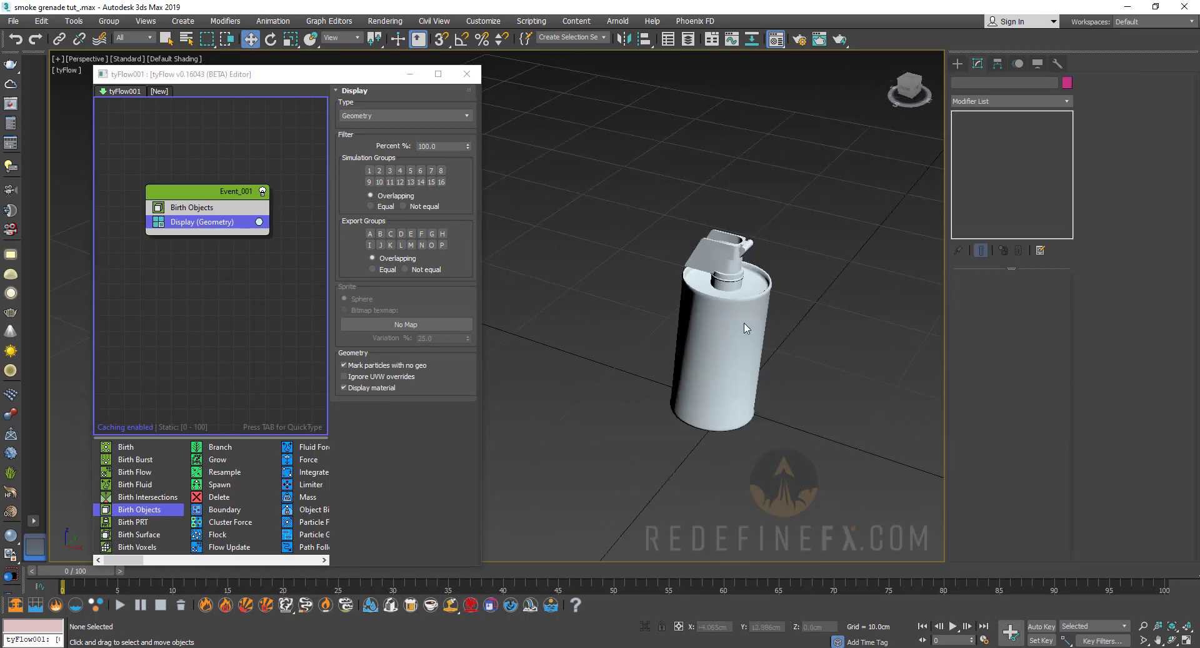
Add a Speed operator between Birth Objects and Display, set its magnitude to 25 cm, and scrub the timeline to preview the motion.
scroll(751, 288, down, 2)
middle_drag(752, 287, 699, 329)
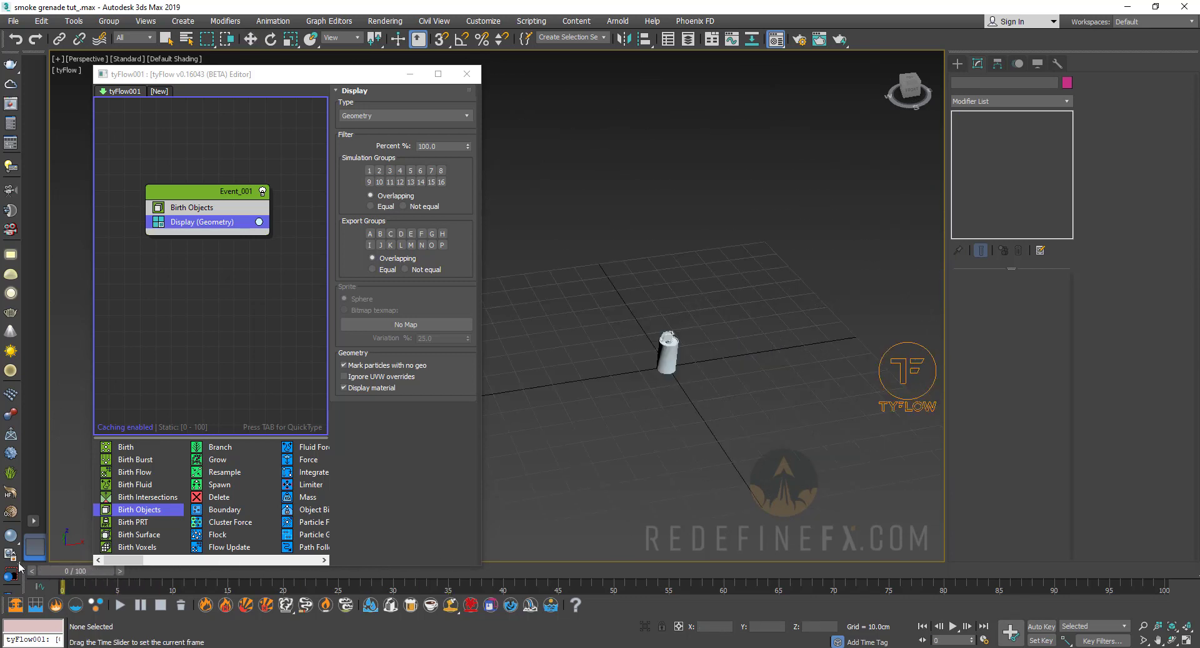
drag(148, 562, 214, 560)
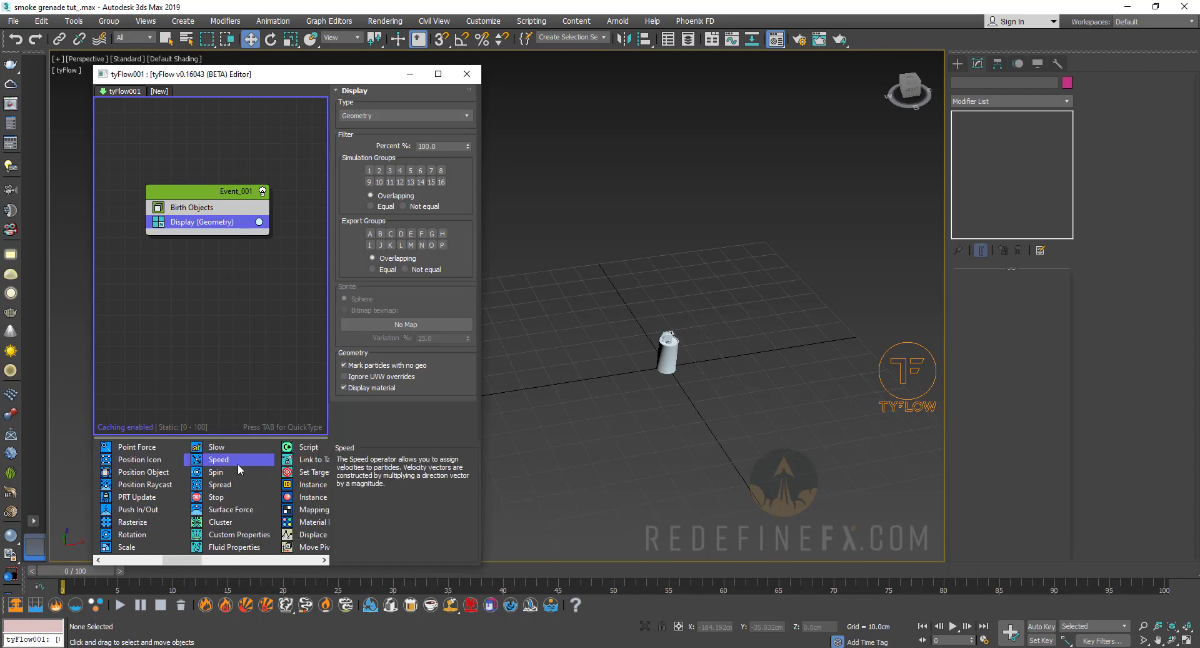
drag(175, 215, 175, 216)
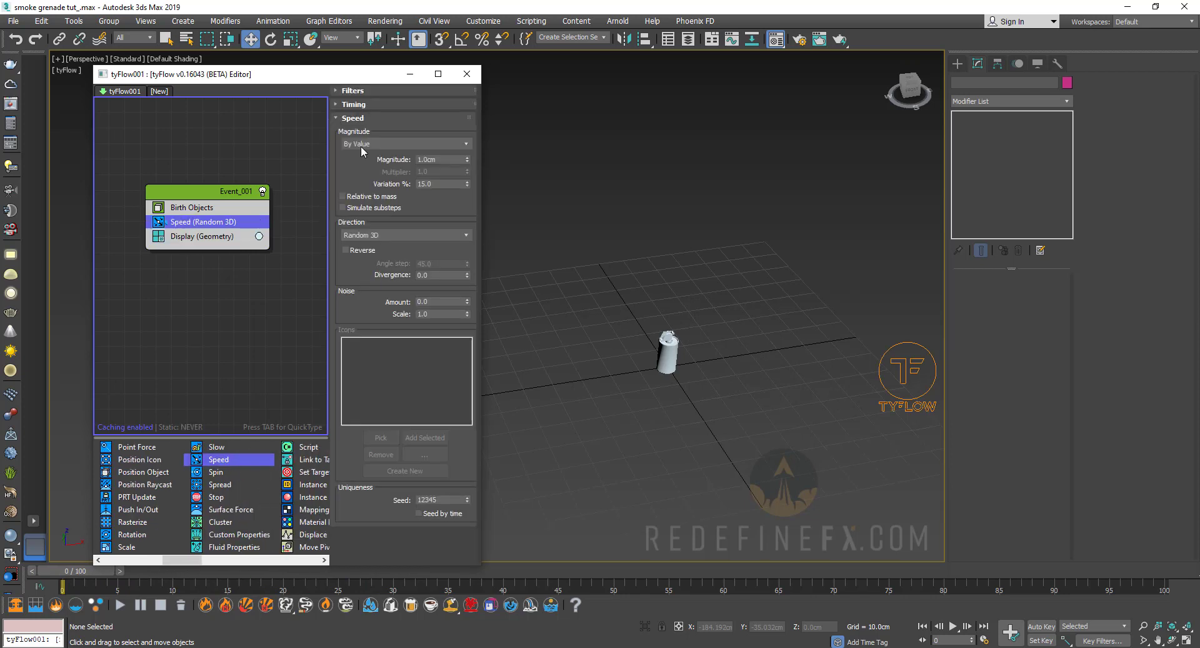
click(353, 104)
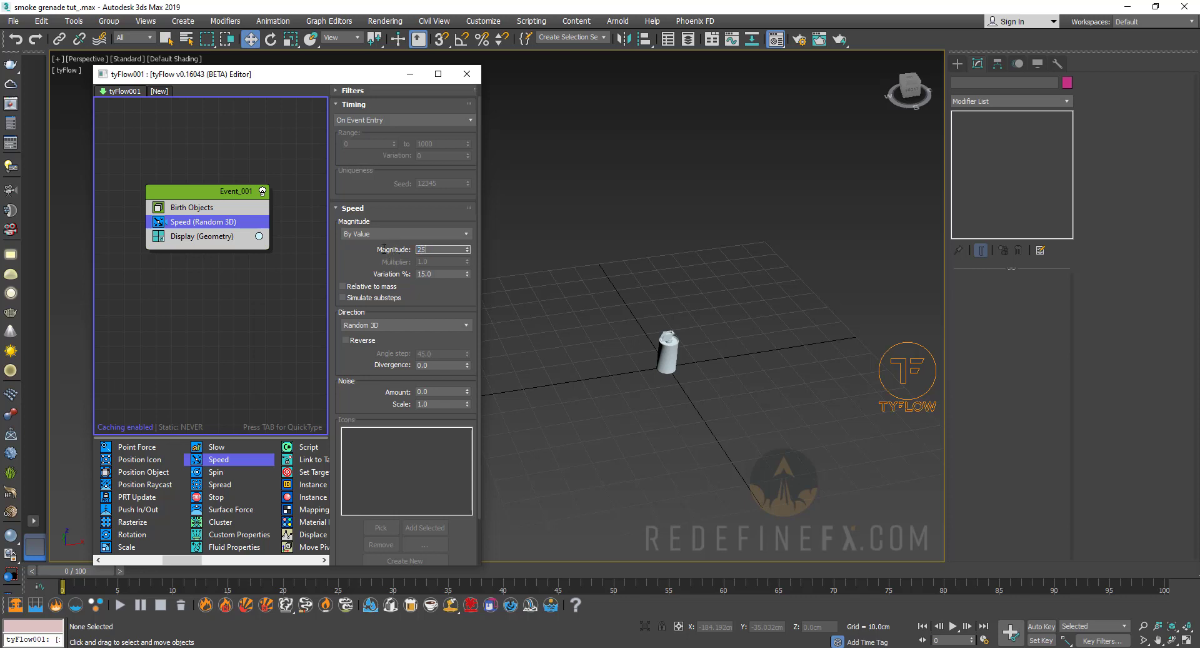
key(Return)
mouse_move(107, 570)
mouse_down()
mouse_move(189, 572)
mouse_move(75, 570)
mouse_move(124, 582)
mouse_up()
key(Home)
key(w)
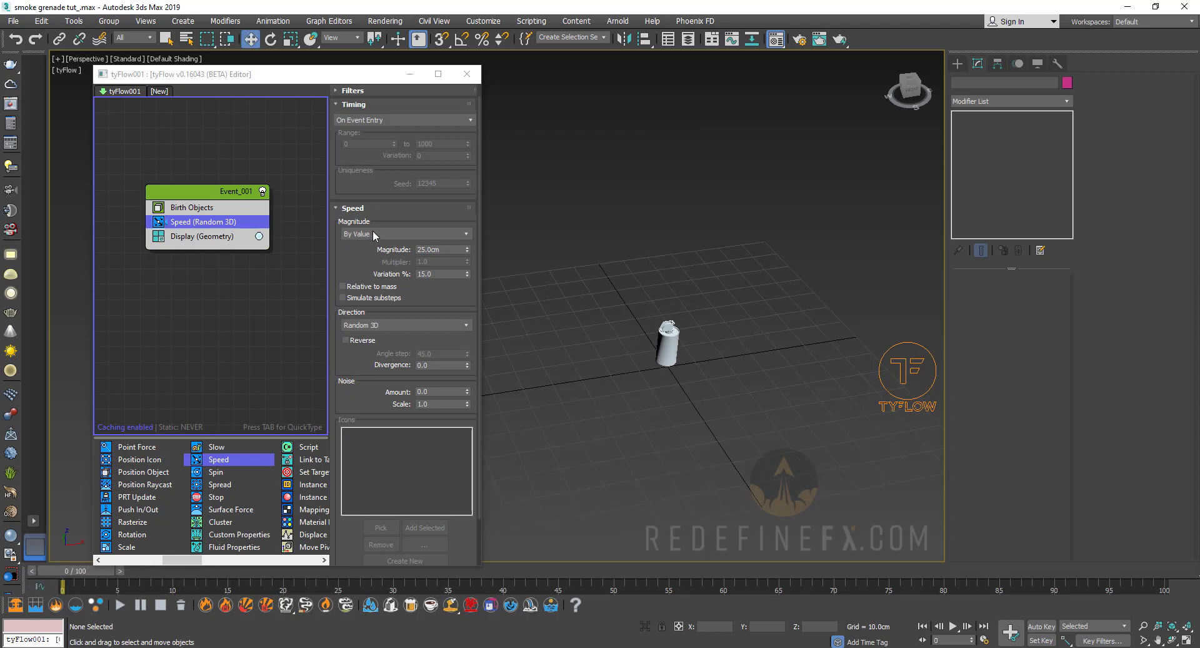
Try Particle X as the Speed operator's direction.
click(373, 325)
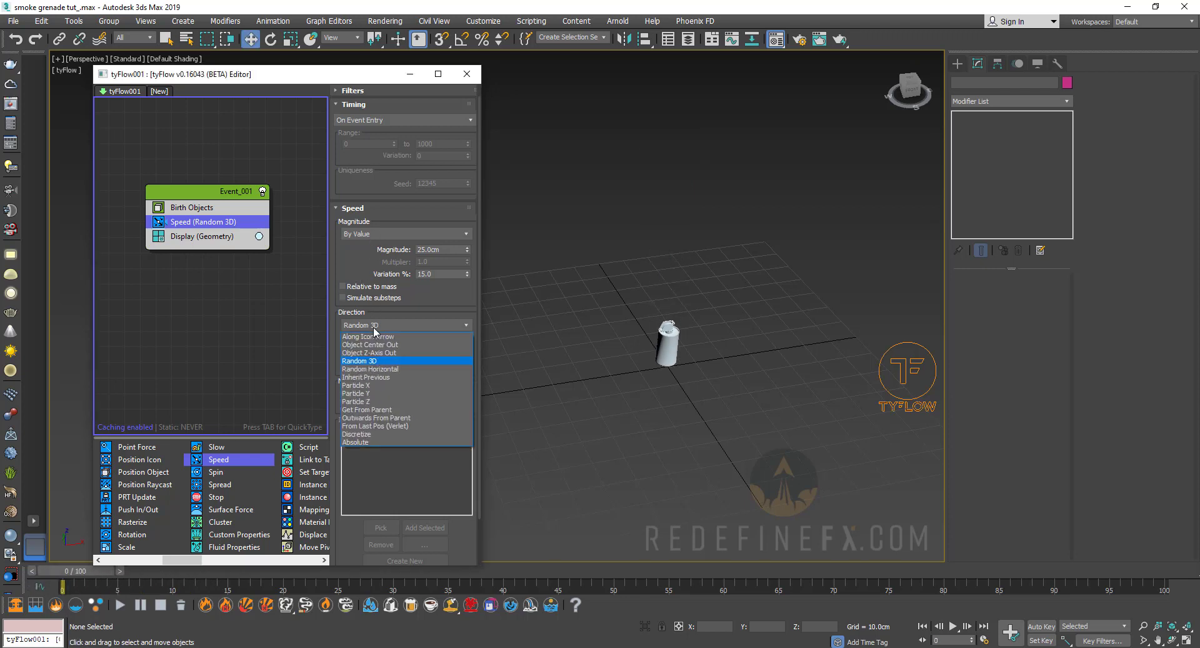
click(360, 385)
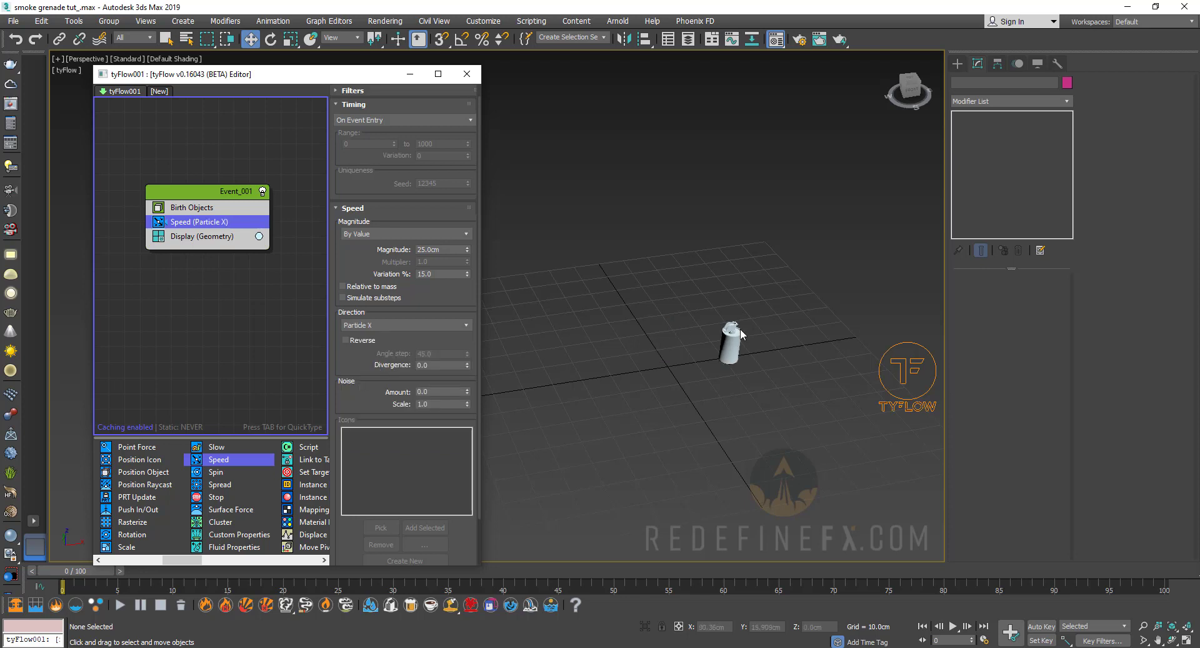
alt+middle_drag(741, 333, 804, 349)
Set the Speed operator's direction to Particle Y and scrub the timeline to preview the grenade's motion.
click(396, 324)
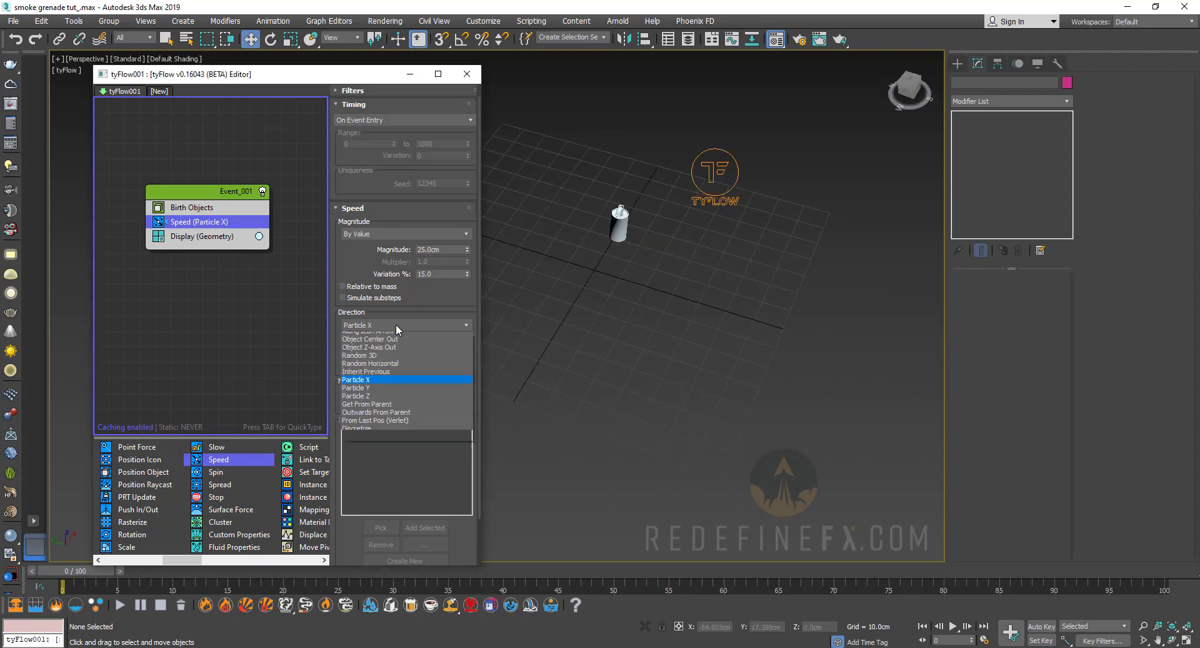
click(373, 395)
middle_drag(510, 357, 611, 418)
drag(80, 572, 51, 572)
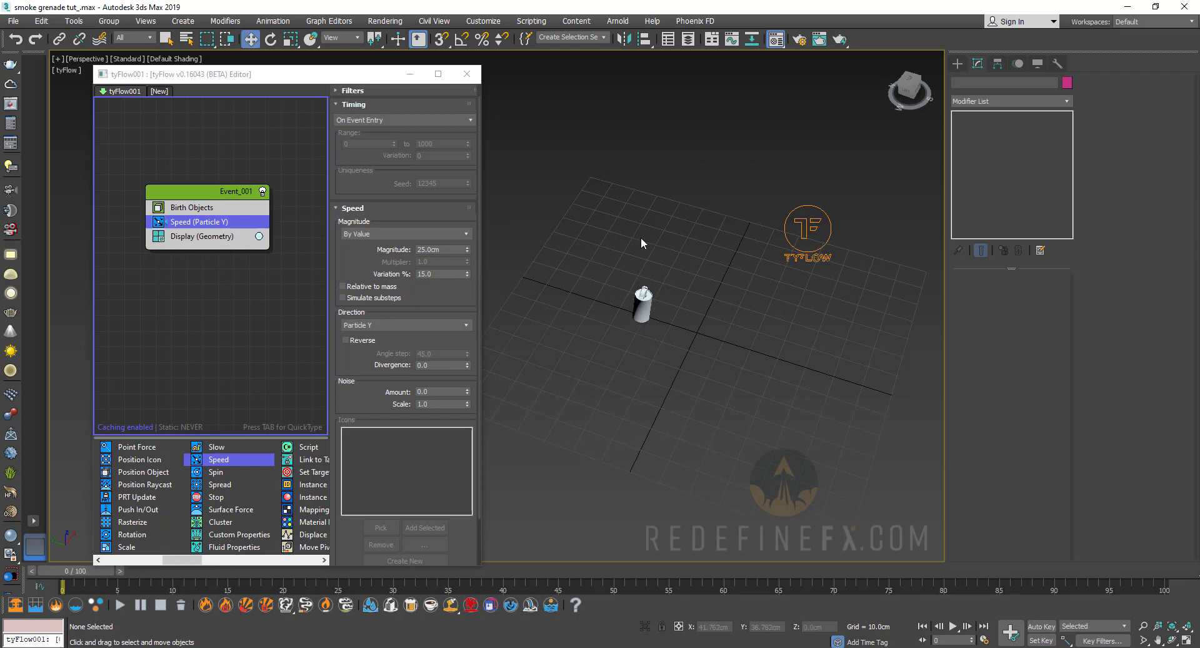
Widen the flow editor and insert a PhysX Shape operator between Speed and Display in the event.
middle_drag(594, 275, 710, 284)
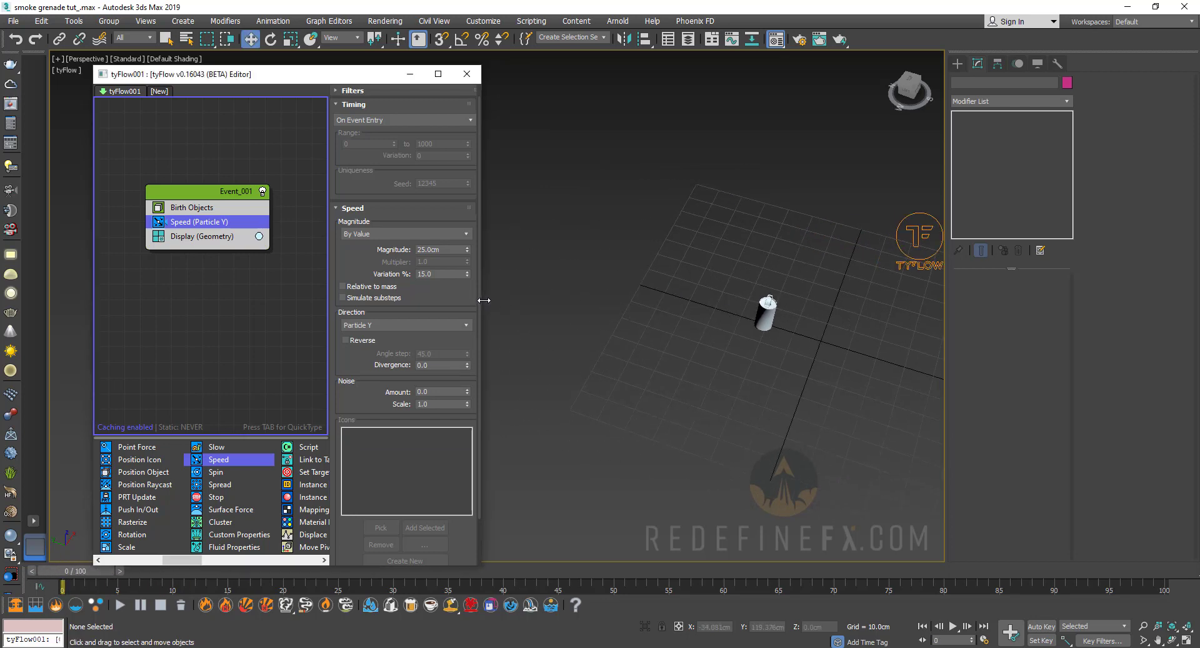
drag(487, 308, 522, 312)
scroll(272, 552, down, 3)
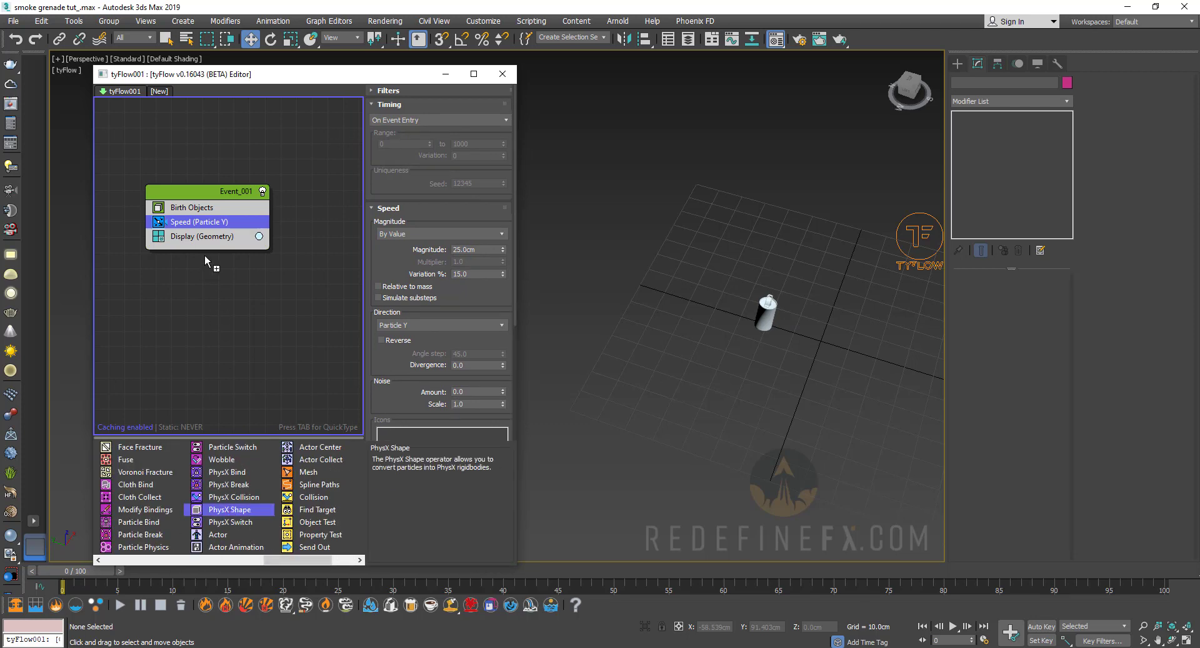
drag(185, 230, 185, 232)
Scrub and play the animation to preview the grenade's rigid body motion.
scroll(706, 291, down, 3)
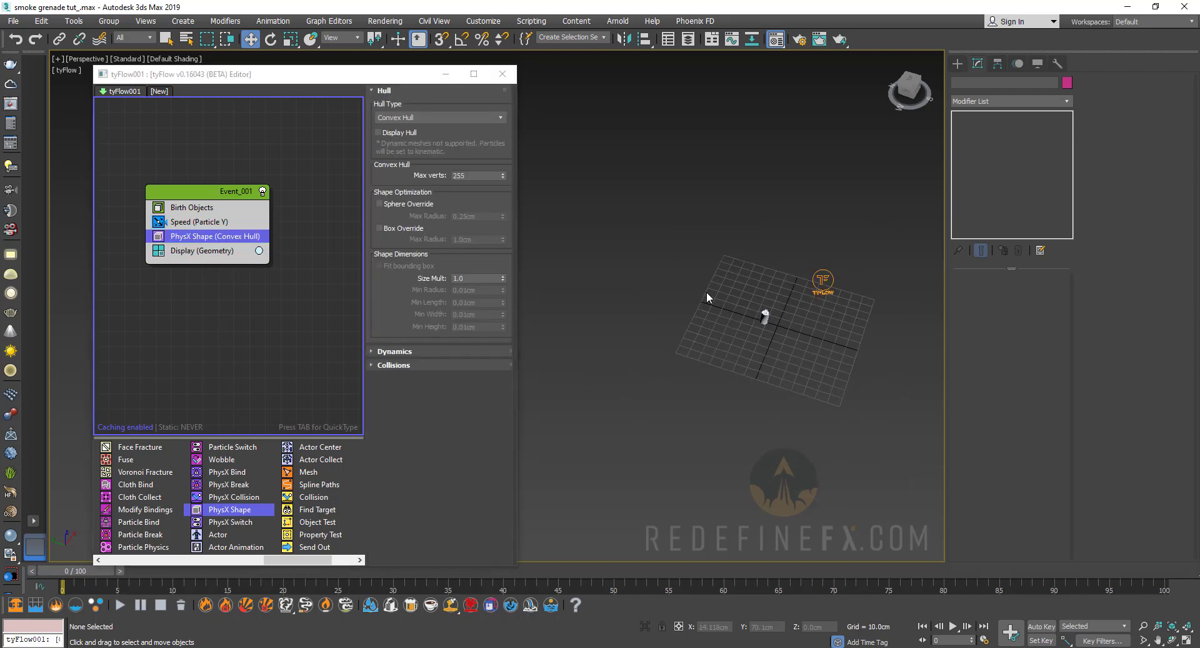
scroll(698, 306, up, 3)
alt+middle_drag(769, 361, 764, 332)
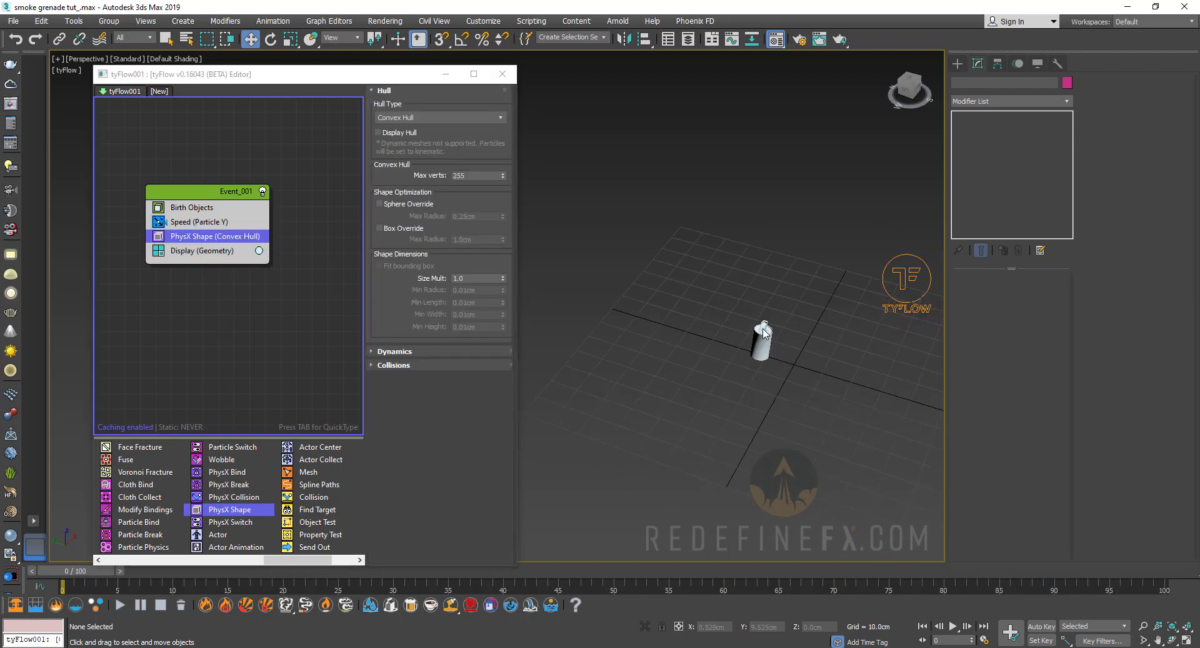
middle_drag(671, 292, 729, 307)
drag(77, 570, 53, 591)
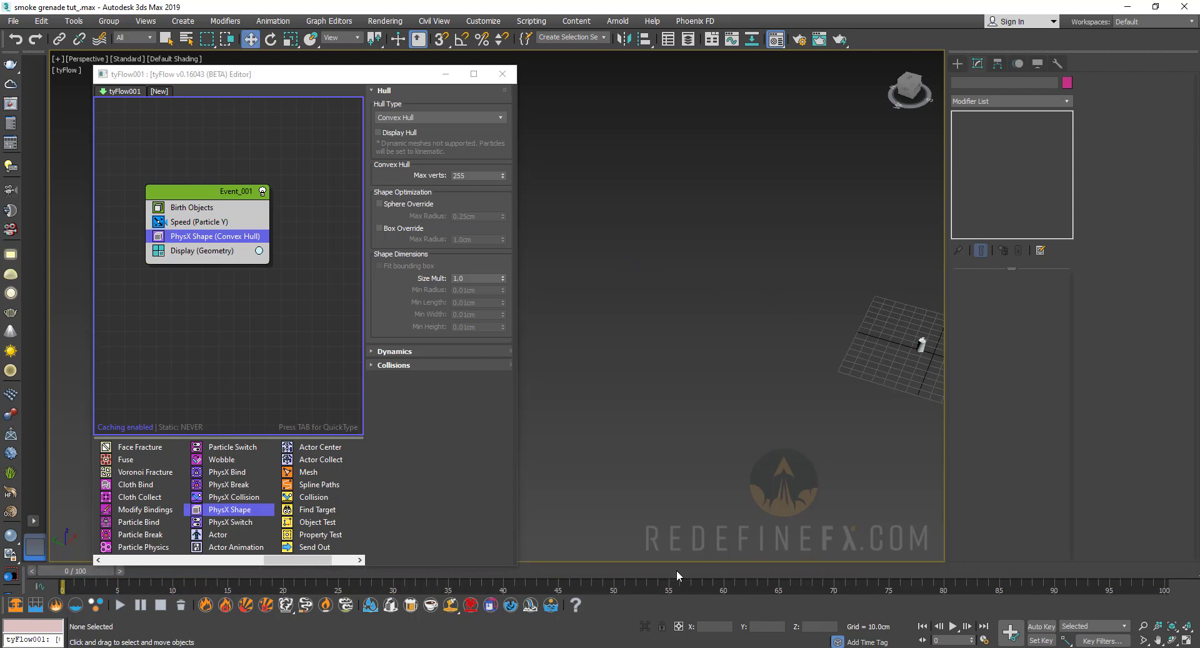
click(954, 625)
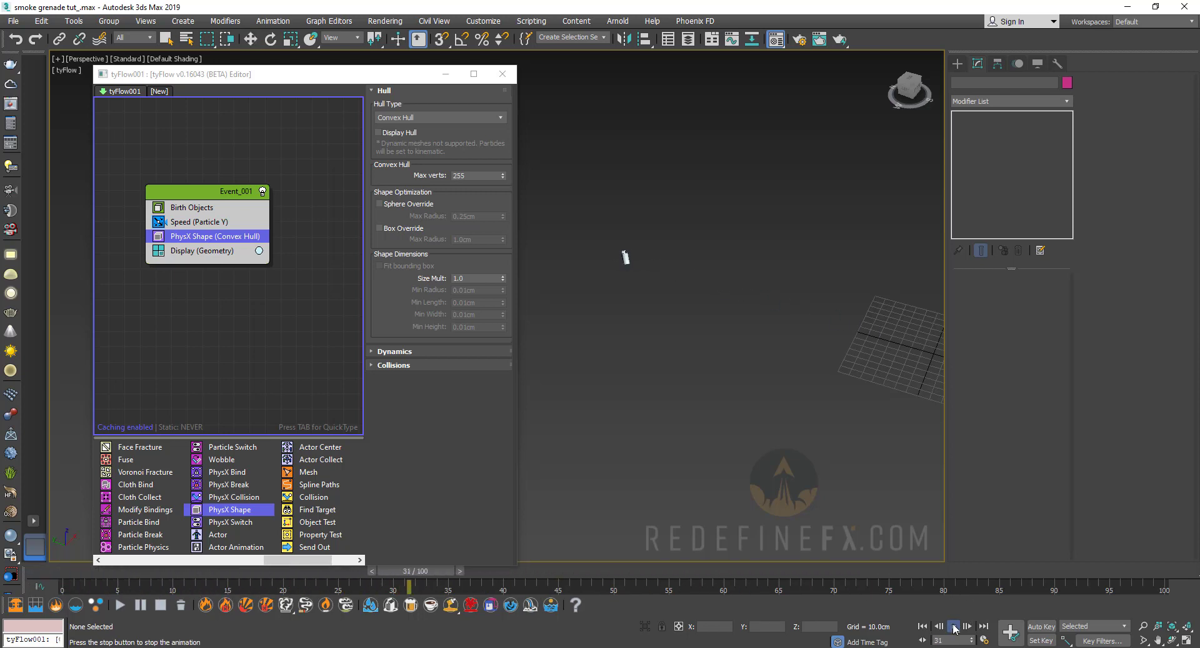
Stop the playback and unhide all objects in the scene.
click(953, 625)
middle_drag(825, 401, 739, 384)
right_click(739, 386)
click(763, 328)
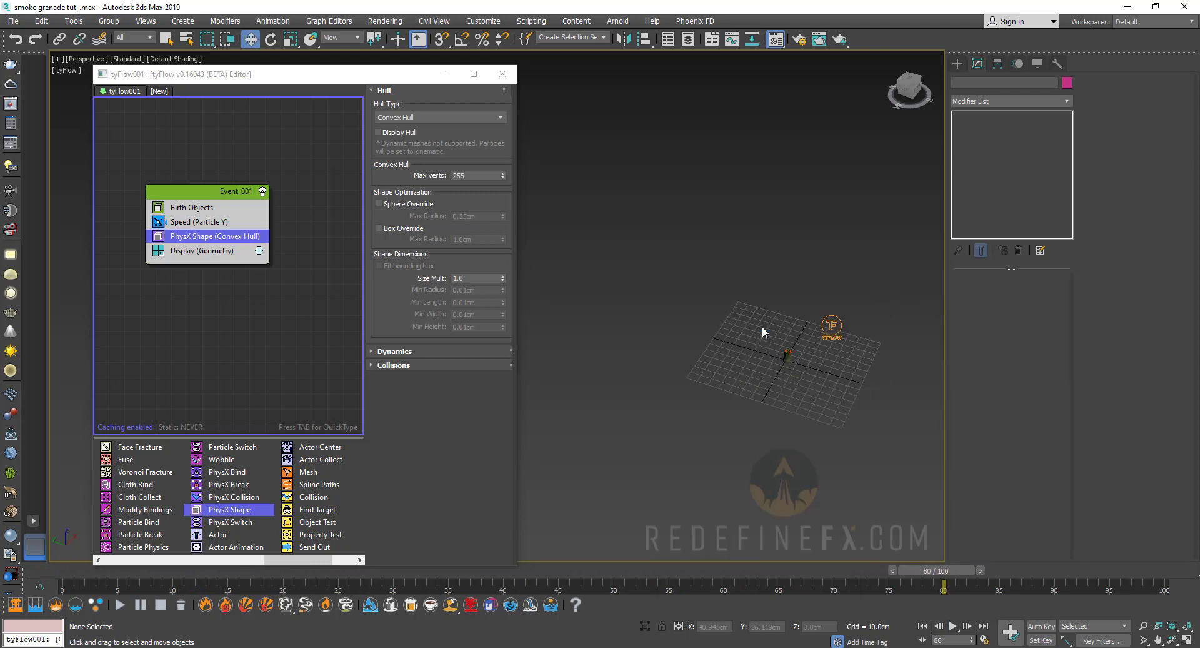
Select the four grenade model objects, raise them high above the grid, and hide them.
middle_drag(776, 334, 719, 336)
scroll(720, 336, up, 5)
drag(761, 351, 707, 417)
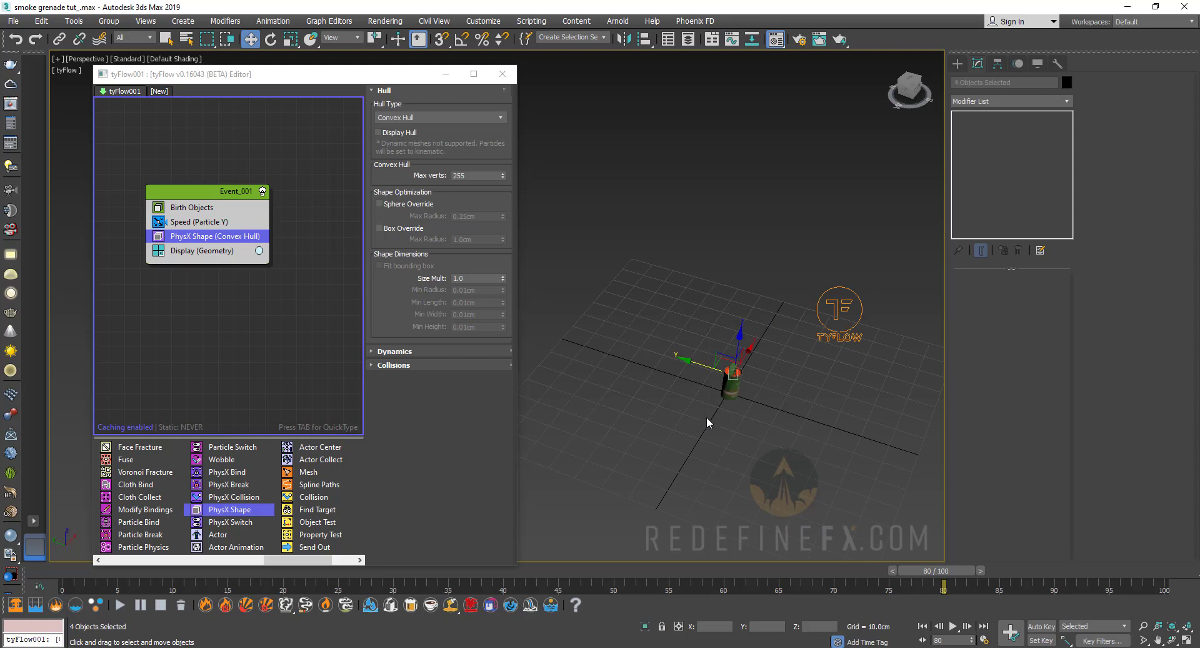
alt+middle_drag(707, 417, 734, 347)
drag(736, 345, 721, 142)
middle_drag(739, 217, 739, 308)
right_click(736, 301)
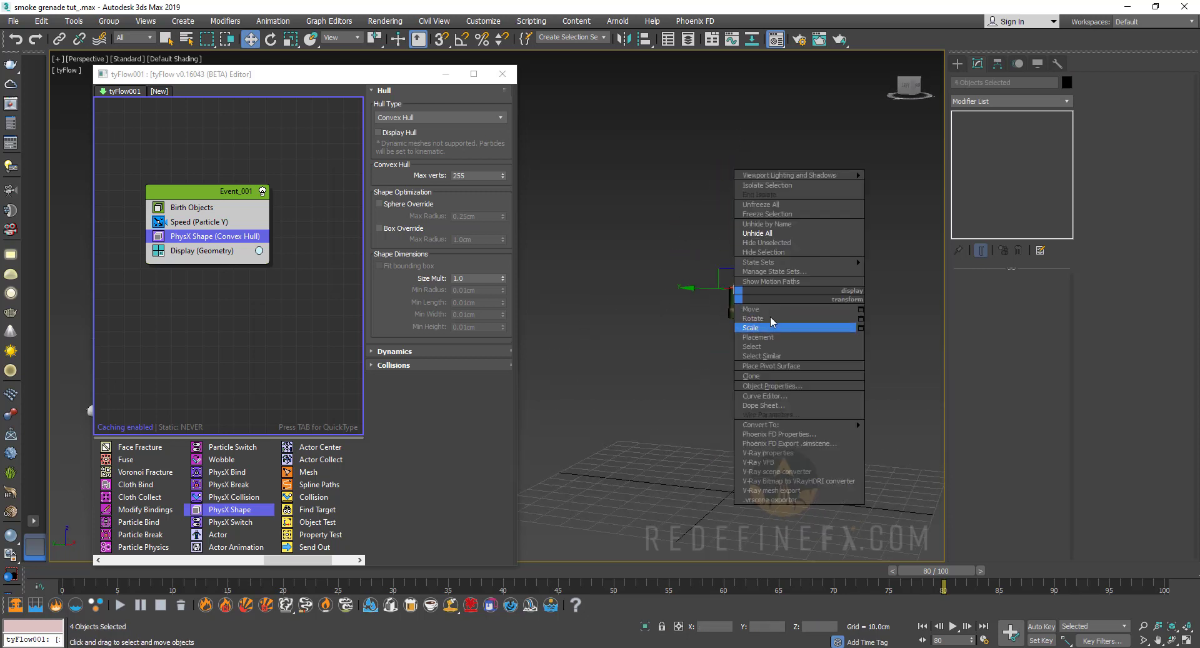
click(763, 252)
Scrub and play the animation with the flow editor minimized to preview the grenade thrown from its raised position.
drag(70, 573, 106, 571)
middle_drag(726, 297, 740, 468)
scroll(763, 274, down, 4)
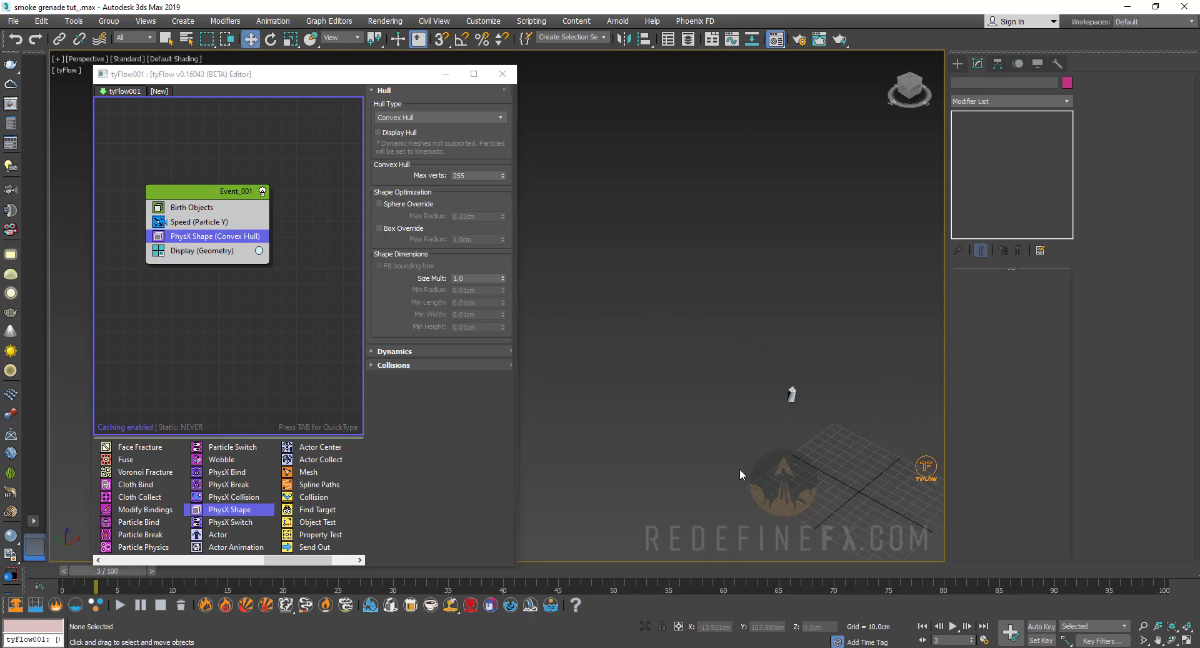
drag(113, 570, 56, 568)
alt+middle_drag(780, 382, 834, 330)
middle_drag(701, 398, 786, 441)
middle_drag(901, 403, 864, 312)
scroll(864, 313, up, 5)
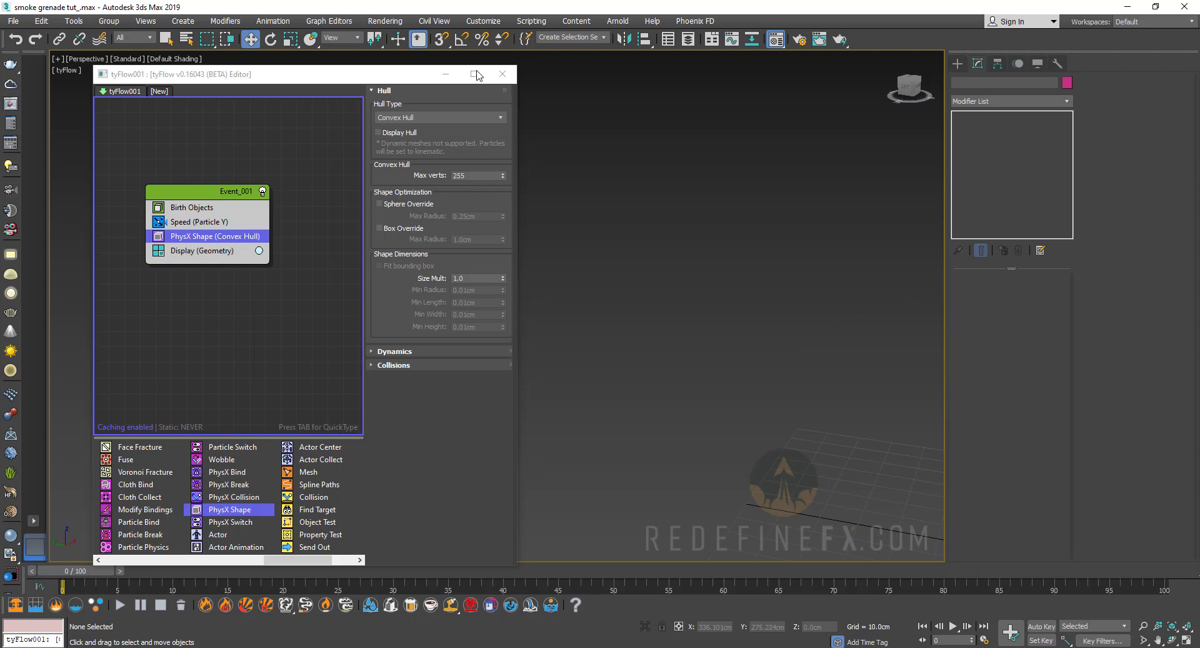
click(446, 73)
click(251, 84)
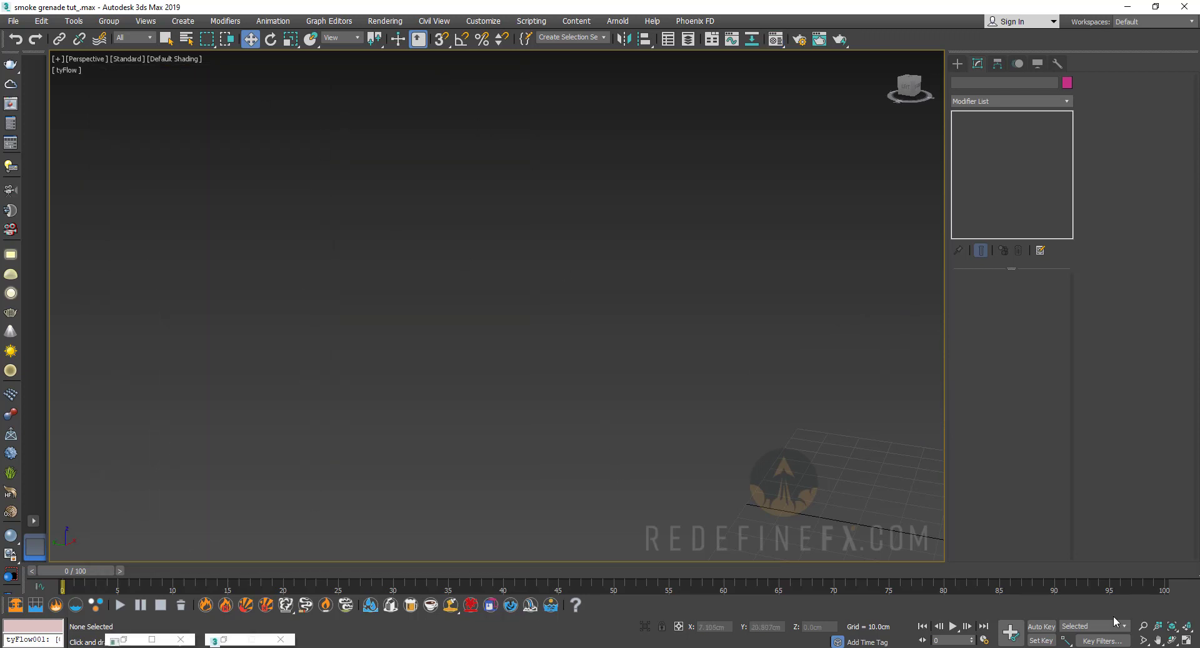
click(953, 625)
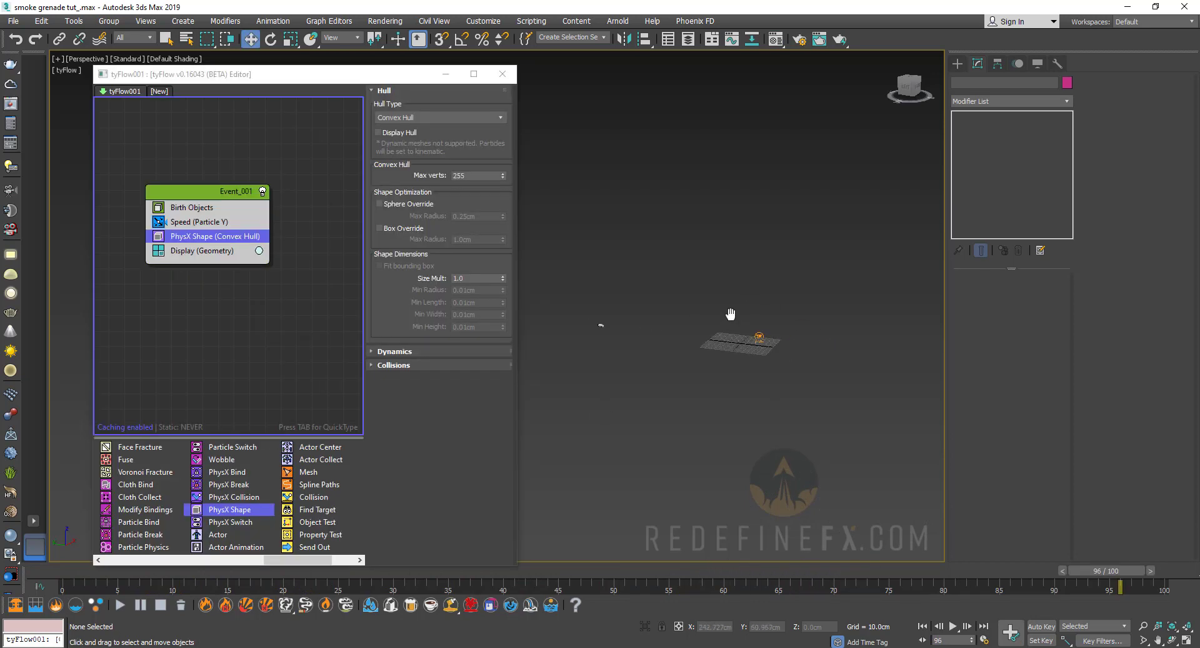
scroll(743, 325, up, 3)
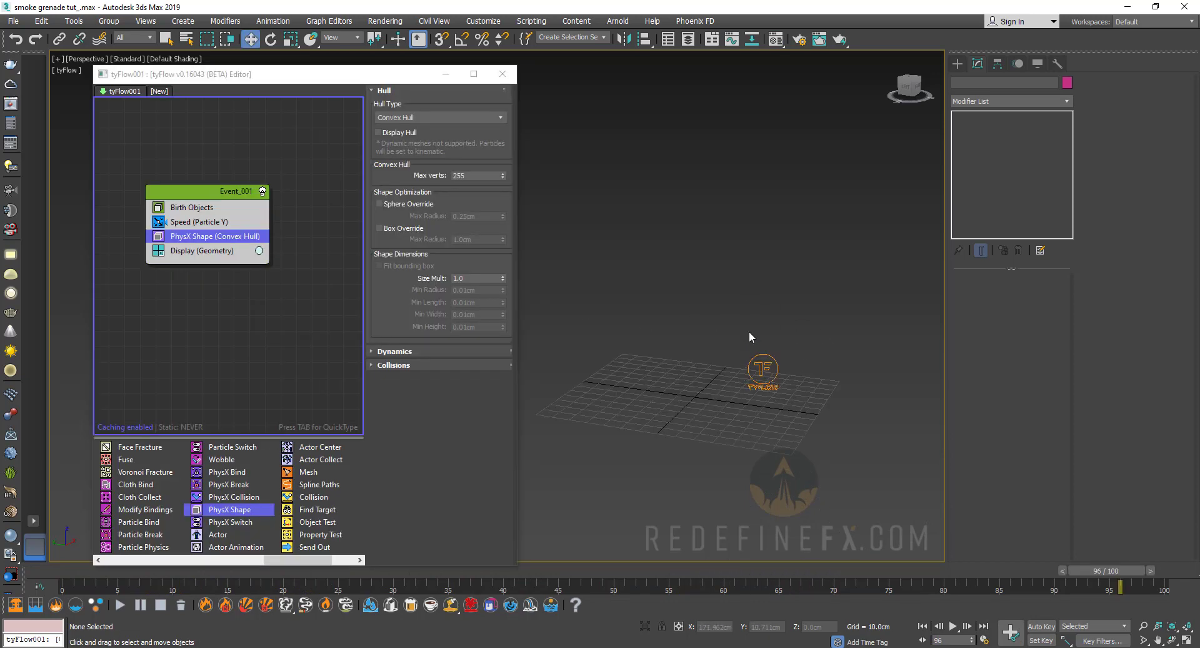
Apply the 01 - Default grenade material to the tyFlow particles and scrub the timeline to check the textured grenade.
click(775, 39)
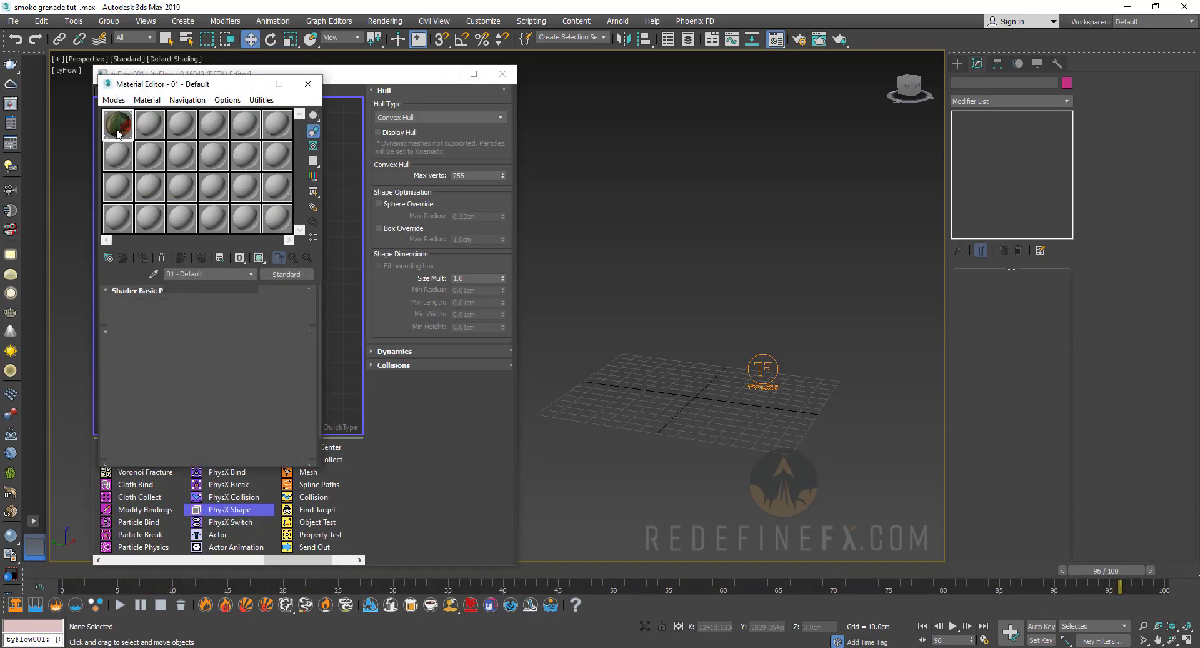
middle_drag(650, 347, 792, 342)
scroll(737, 371, up, 8)
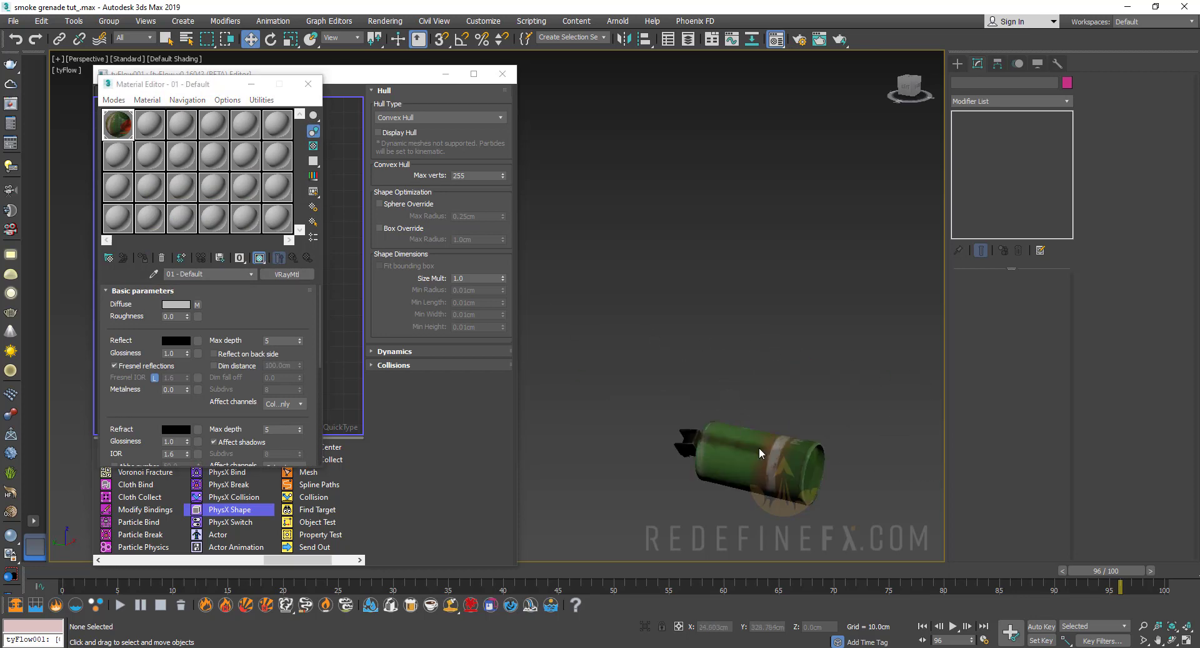
middle_drag(759, 451, 684, 357)
scroll(688, 358, down, 5)
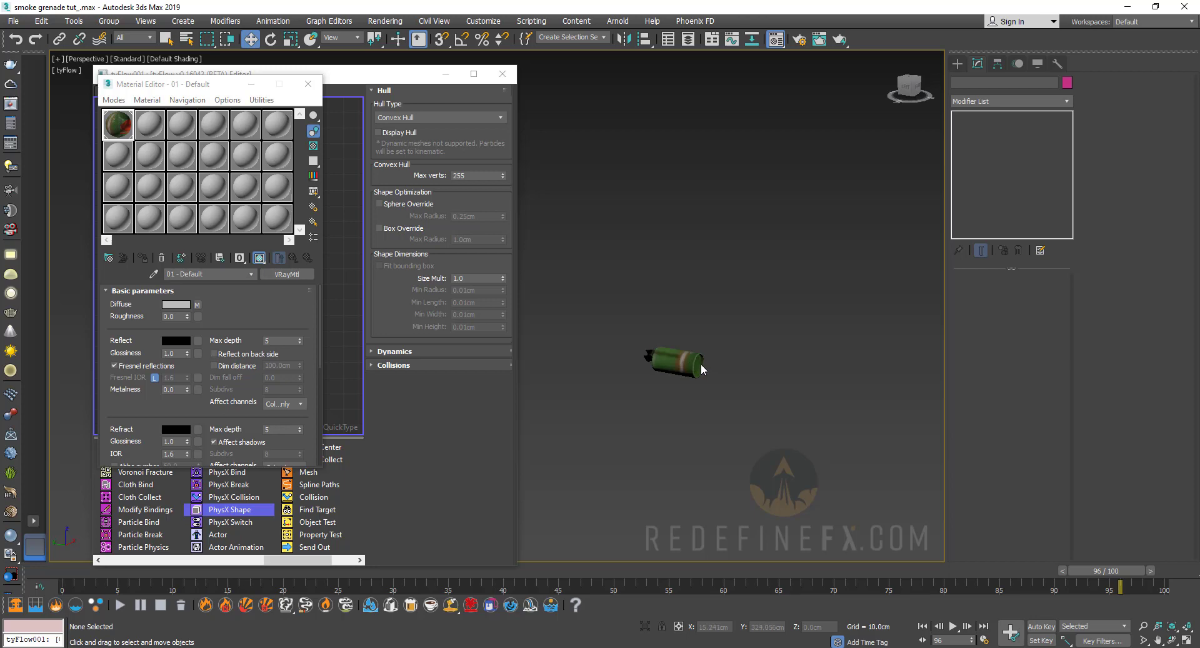
drag(61, 570, 602, 571)
key(w)
In the PhysX Shape operator's Dynamics settings, set Restitution to 0.3.
click(349, 87)
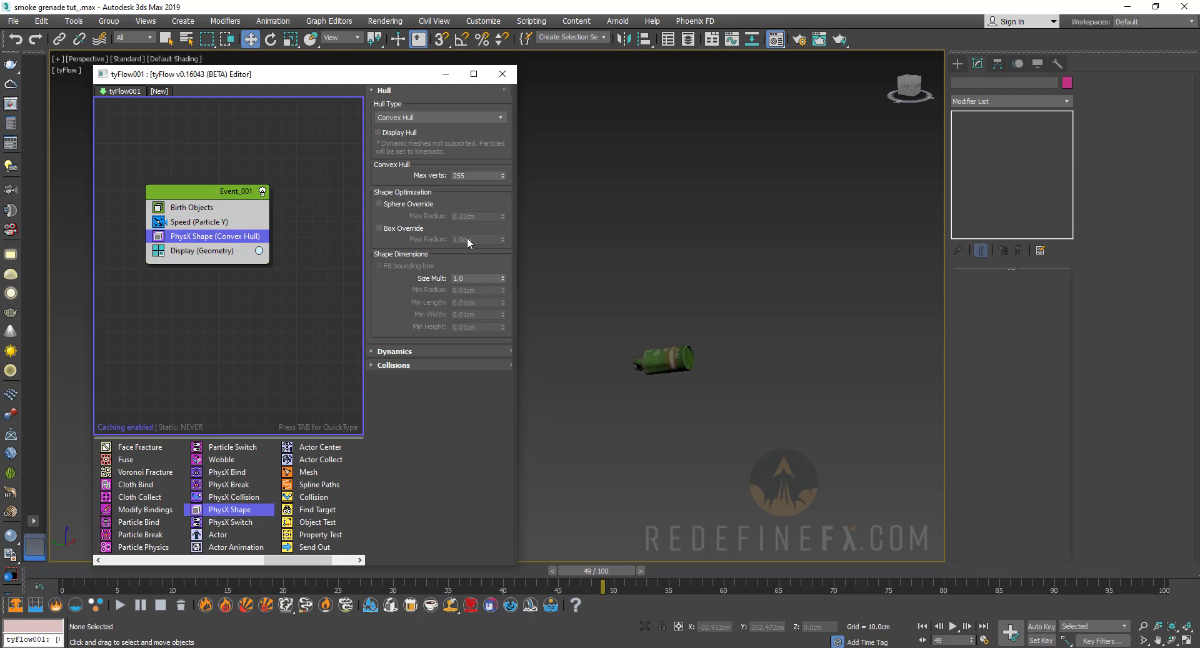
click(400, 352)
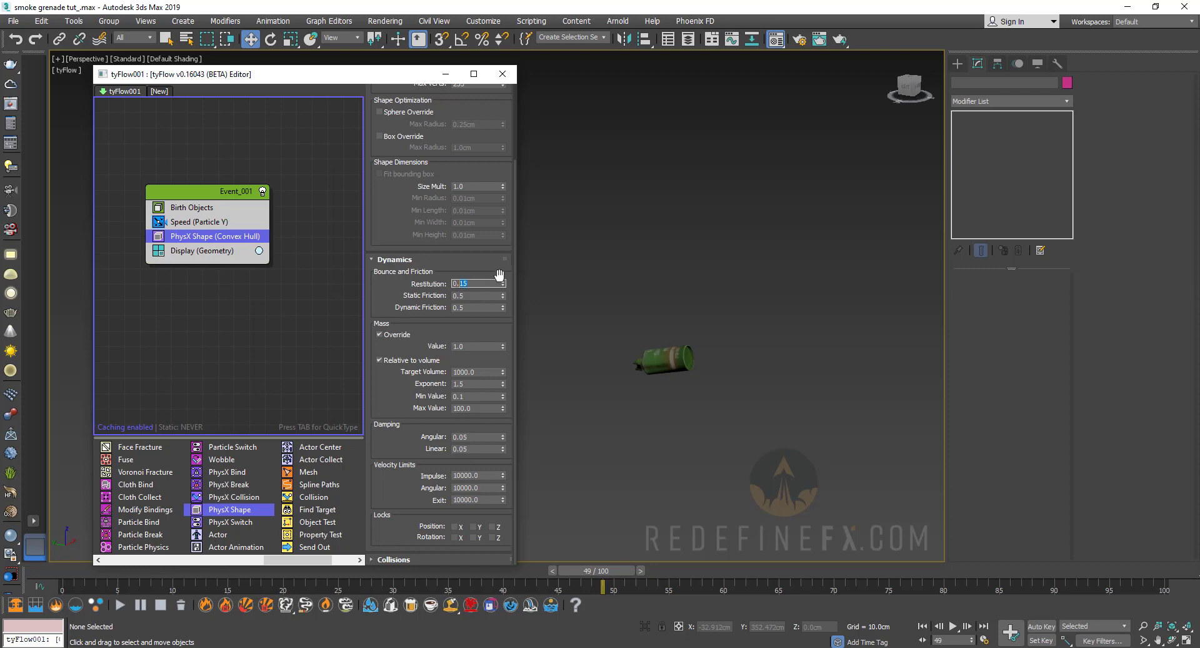
key(Return)
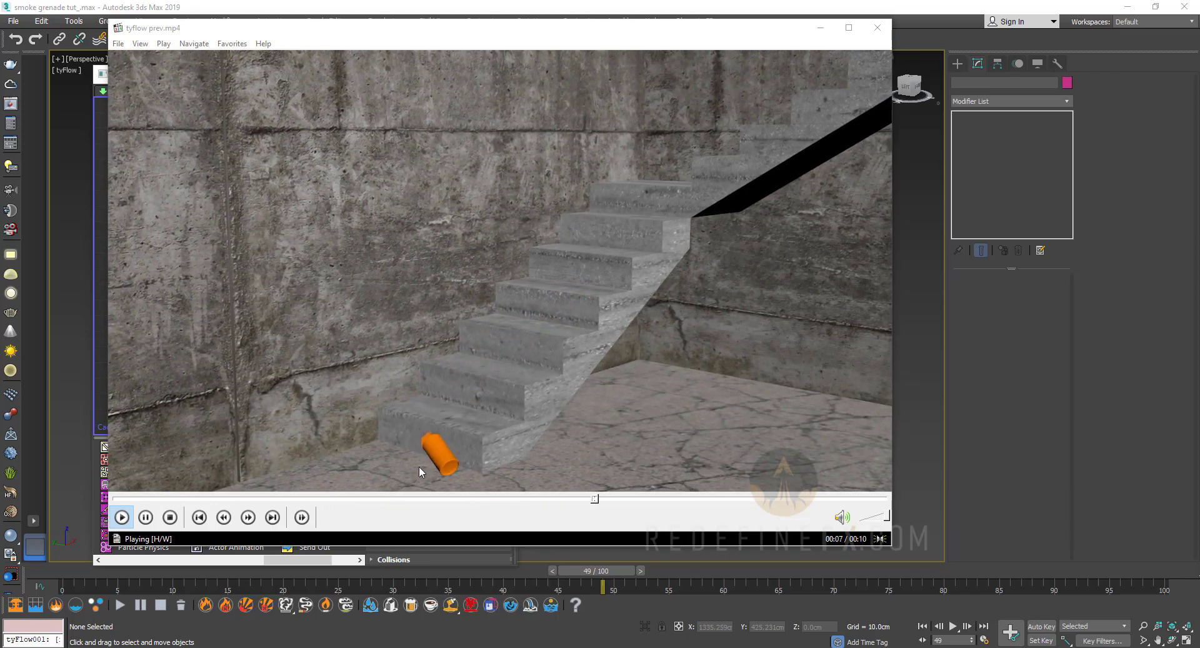
Replay and pause parts of the tyflow prev.mp4 reference video to examine how the grenade bounces down the stairs.
click(188, 499)
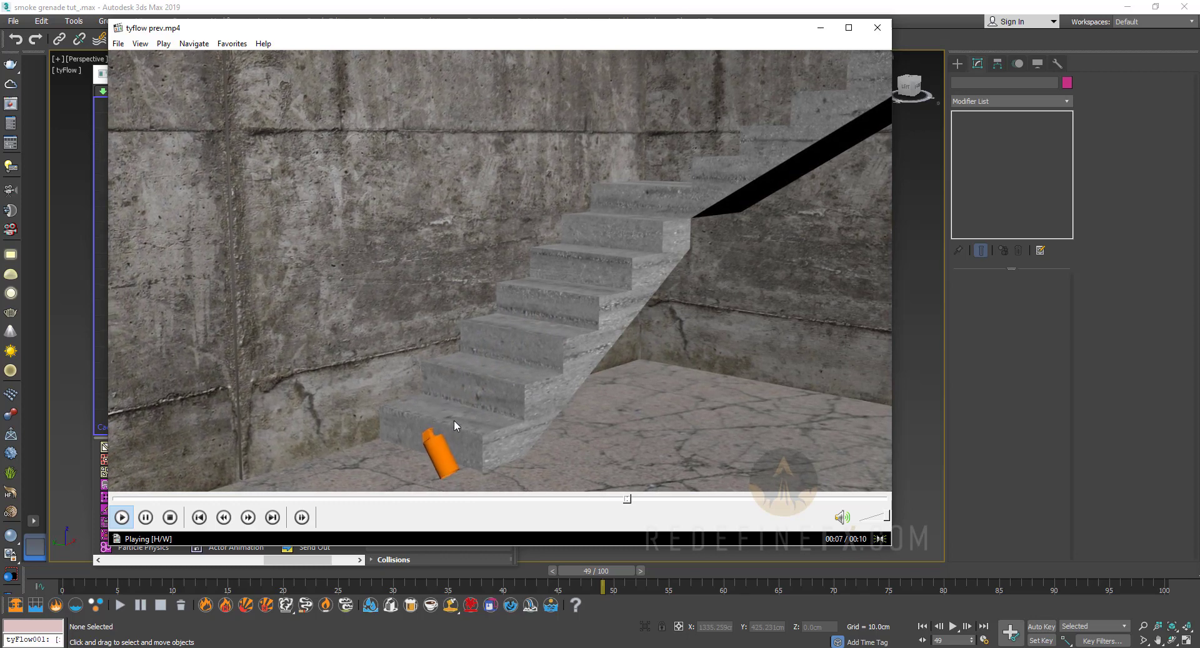
click(315, 498)
click(232, 498)
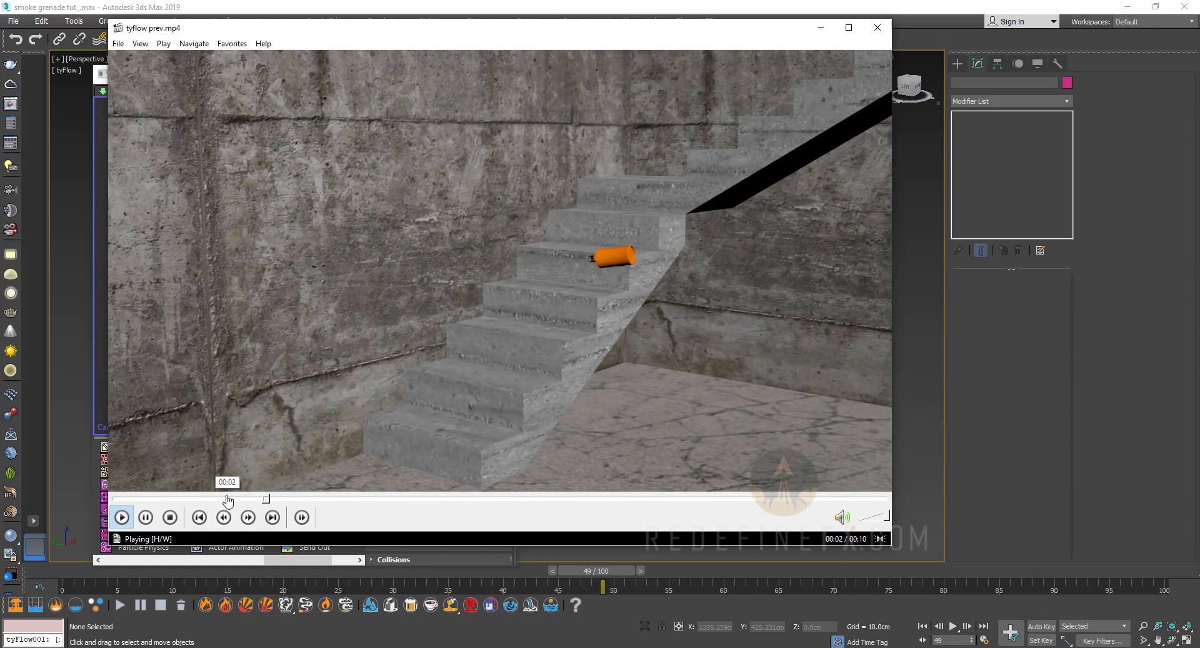
click(156, 498)
click(480, 319)
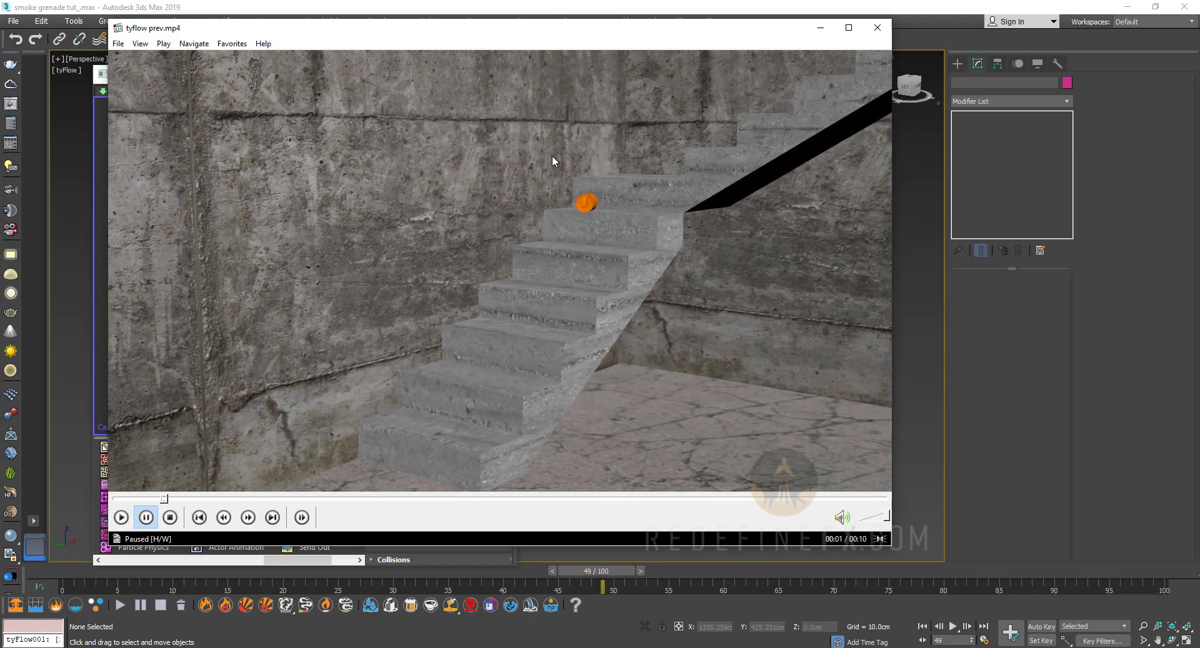
key(space)
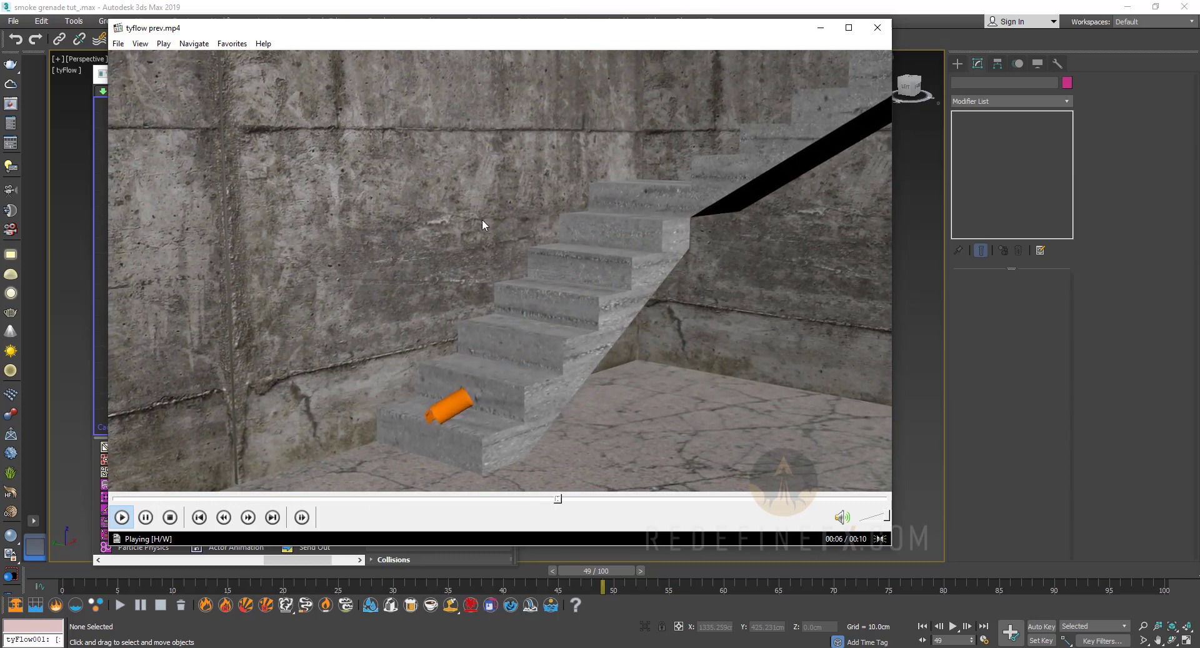
key(space)
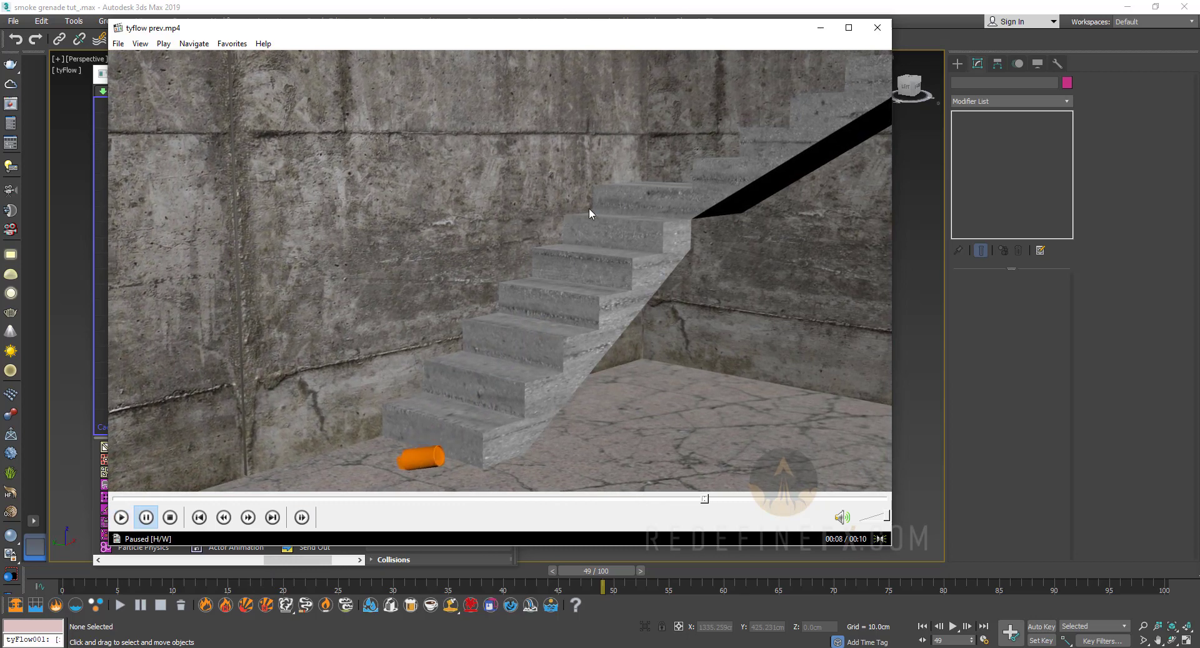
click(347, 498)
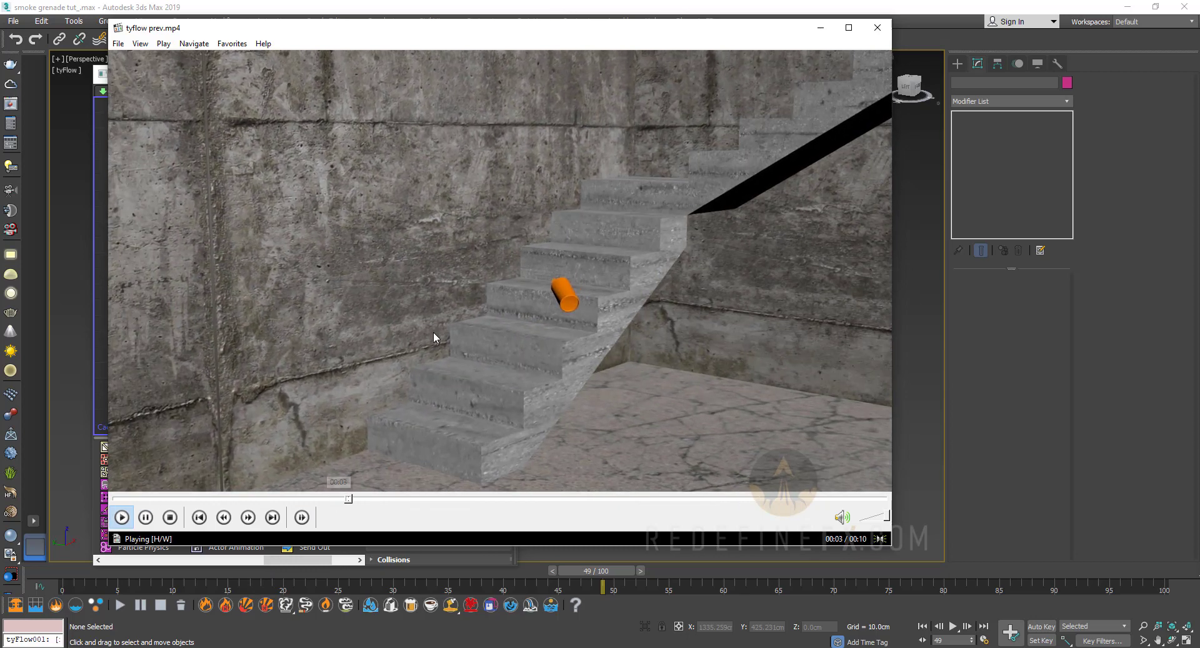
key(space)
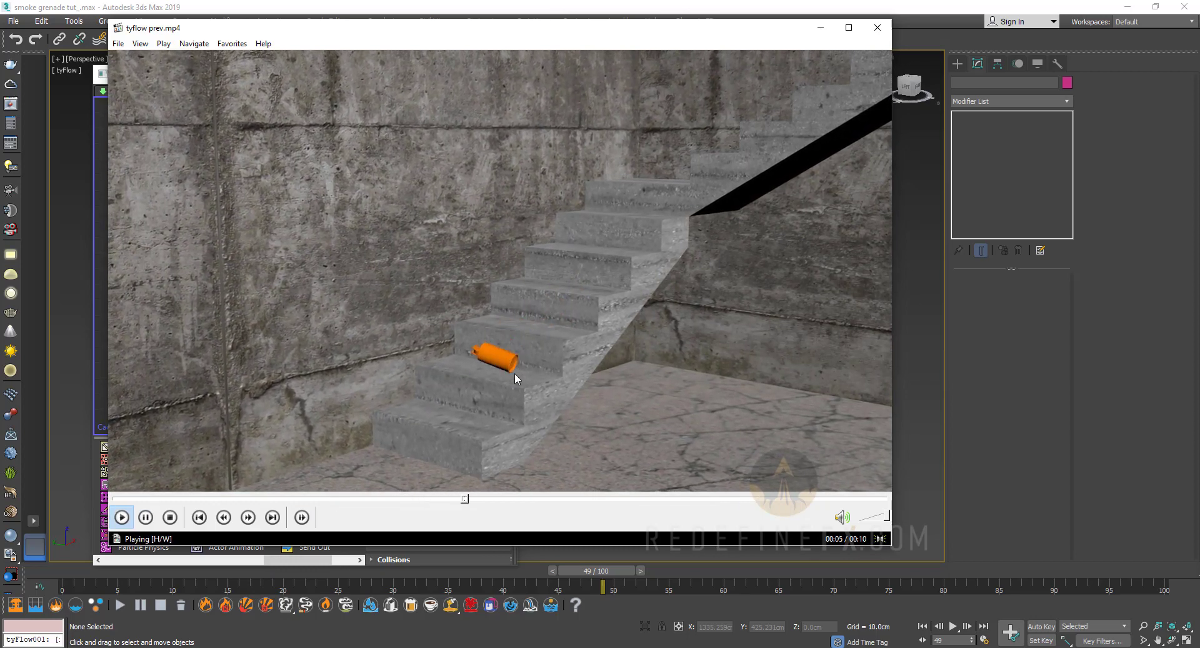
key(space)
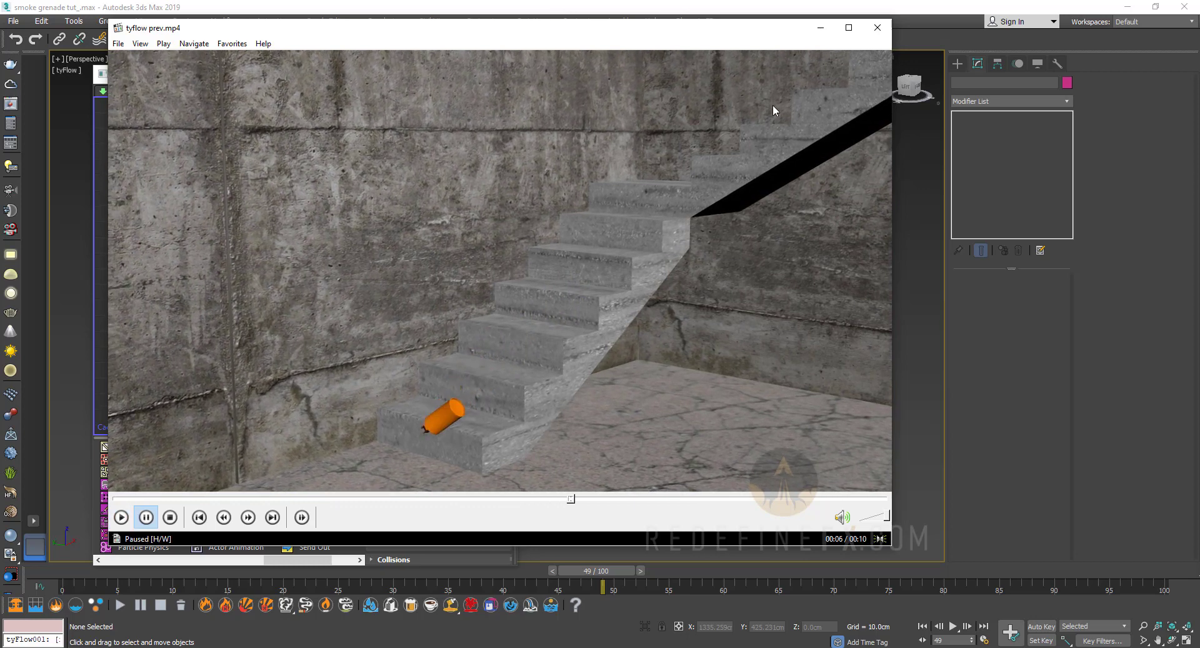
click(820, 30)
Set the PhysX Shape operator's Static Friction and Dynamic Friction to 0.3, and scrub the timeline to check the motion.
click(461, 297)
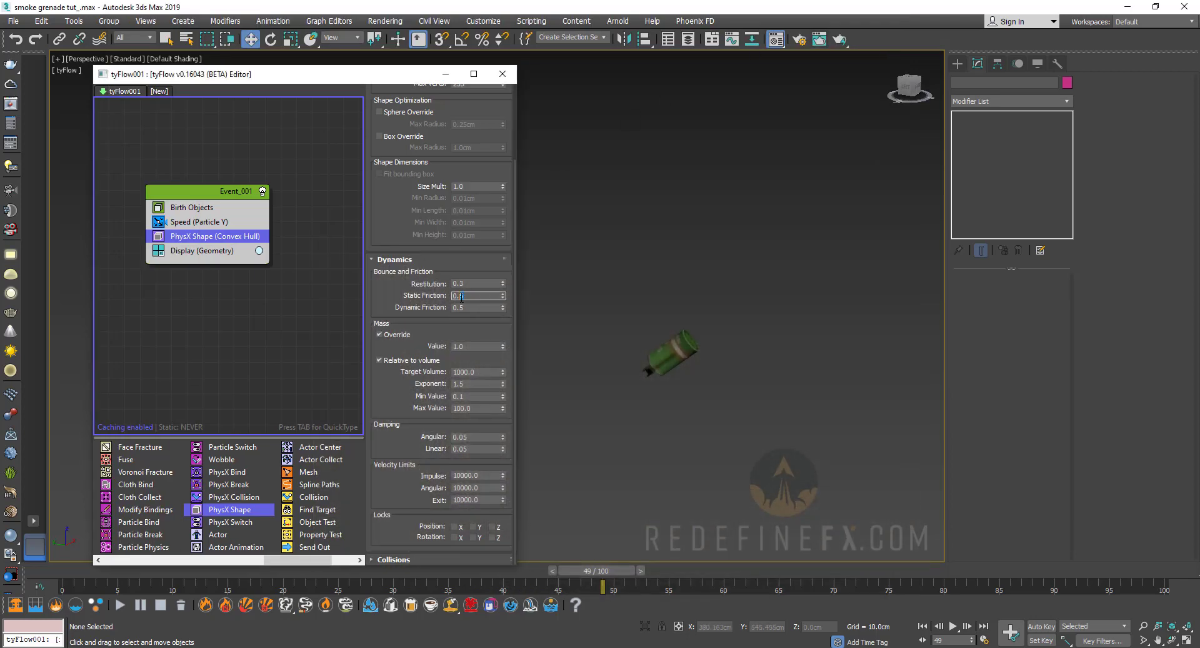
click(461, 308)
key(Return)
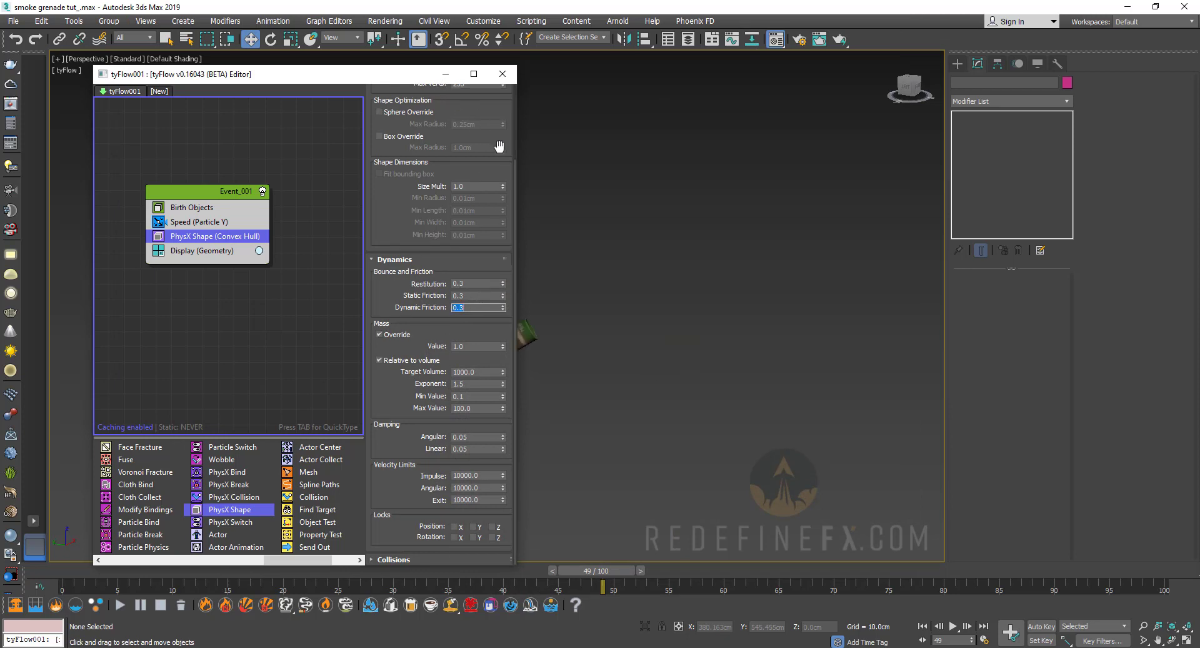
drag(33, 575, 97, 578)
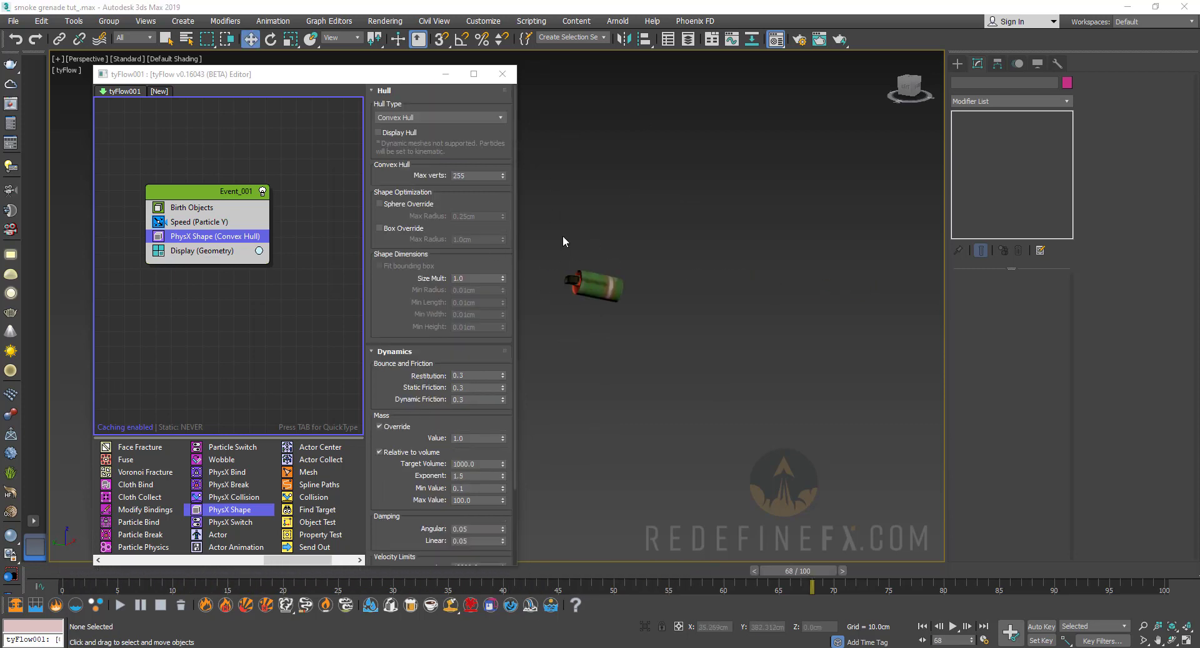
Enable Simulate substeps on the Speed operator and scrub the timeline to preview the throw.
click(182, 221)
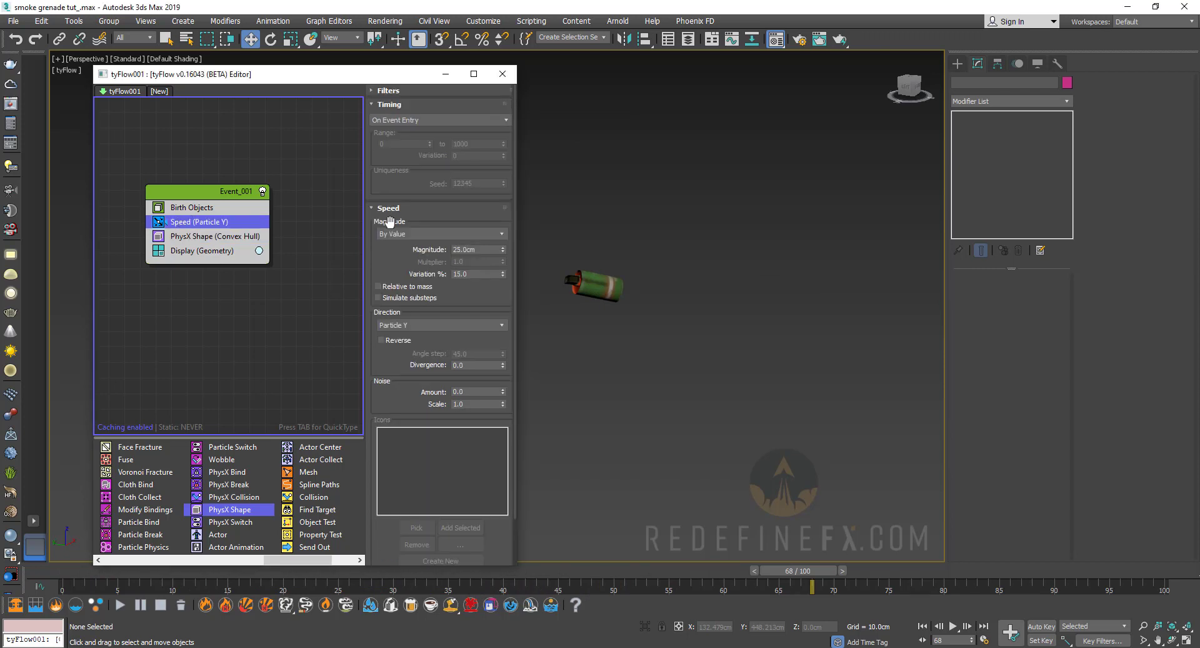
click(395, 300)
drag(112, 581, 470, 580)
key(w)
middle_drag(771, 260, 734, 261)
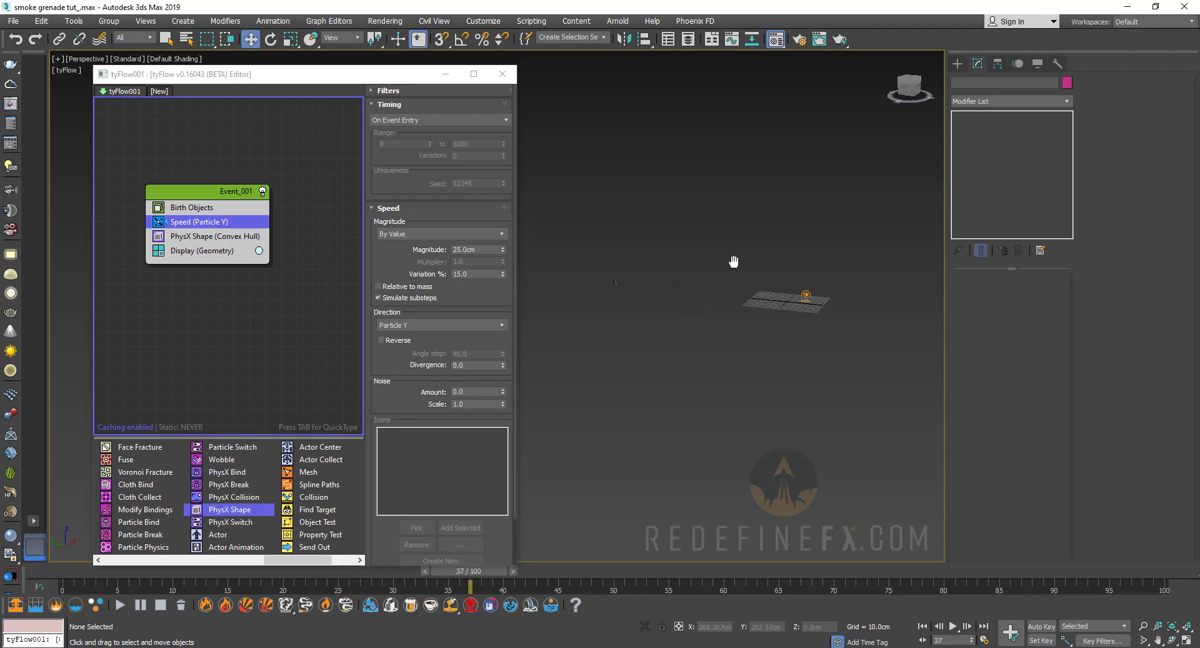
Switch back to the tyflow prev.mp4 video and examine the grenade's first bounces on the stairs.
key(alt+Tab)
click(631, 270)
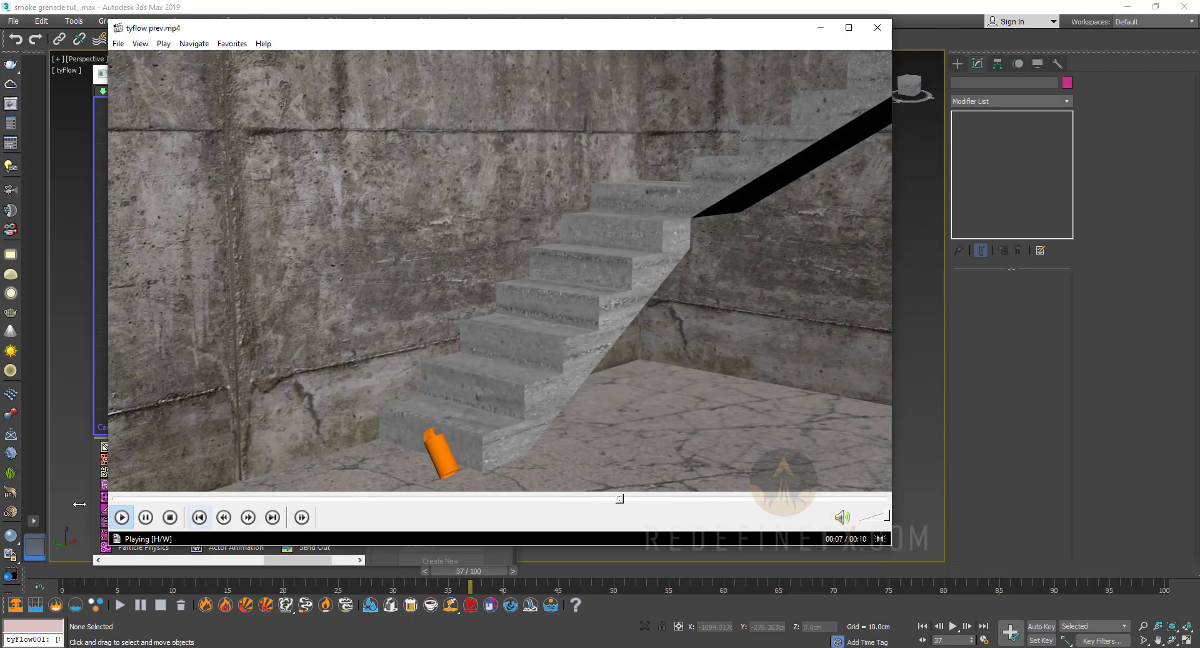
key(space)
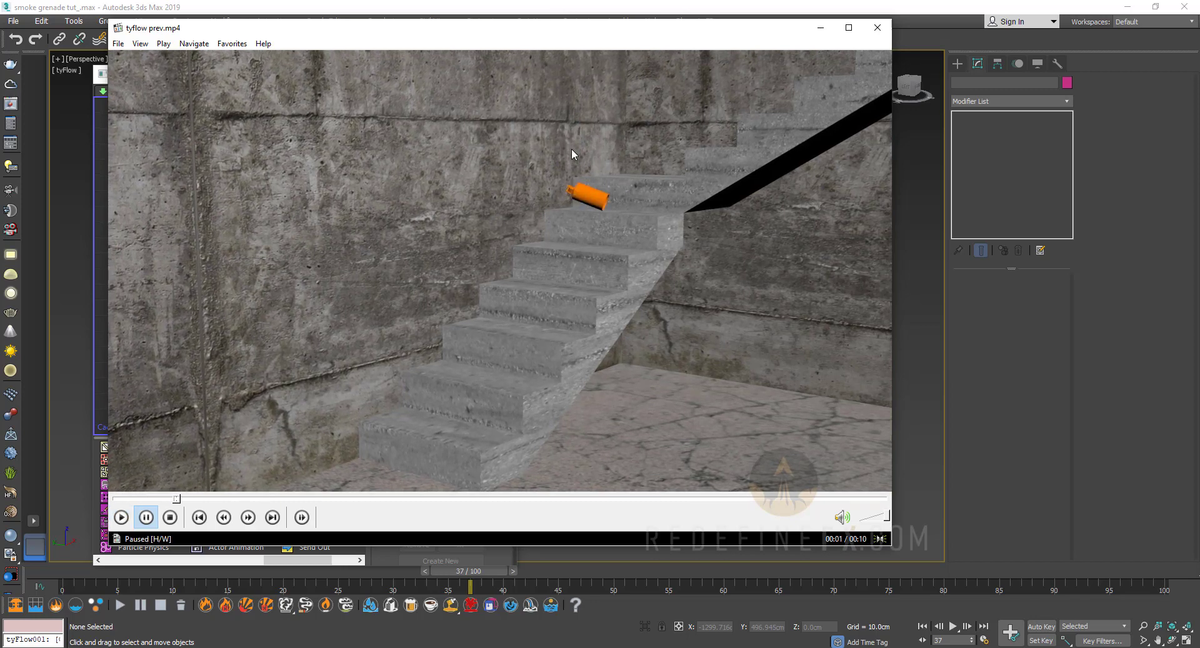
click(820, 27)
Select the tyFlow object and set its PhysX simulation substeps to 6.
drag(891, 227, 770, 316)
scroll(806, 303, up, 5)
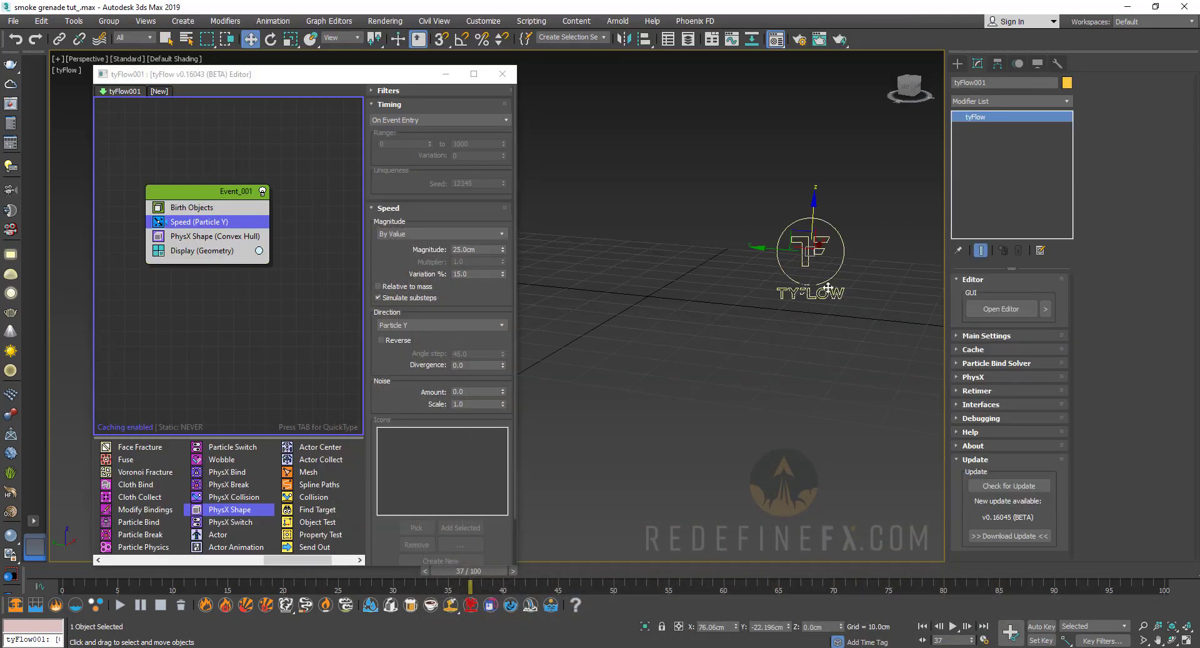
click(983, 376)
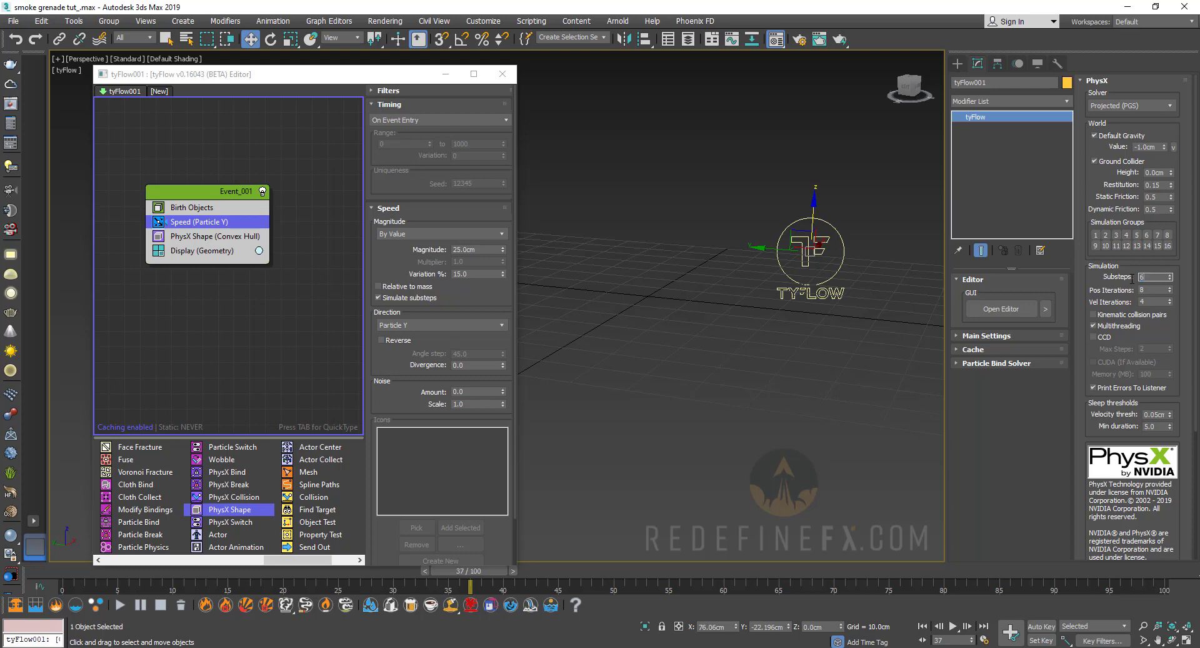
Play the animation with the flow editor minimized to examine the grenade's flight and landing, and stop the playback.
scroll(795, 267, down, 6)
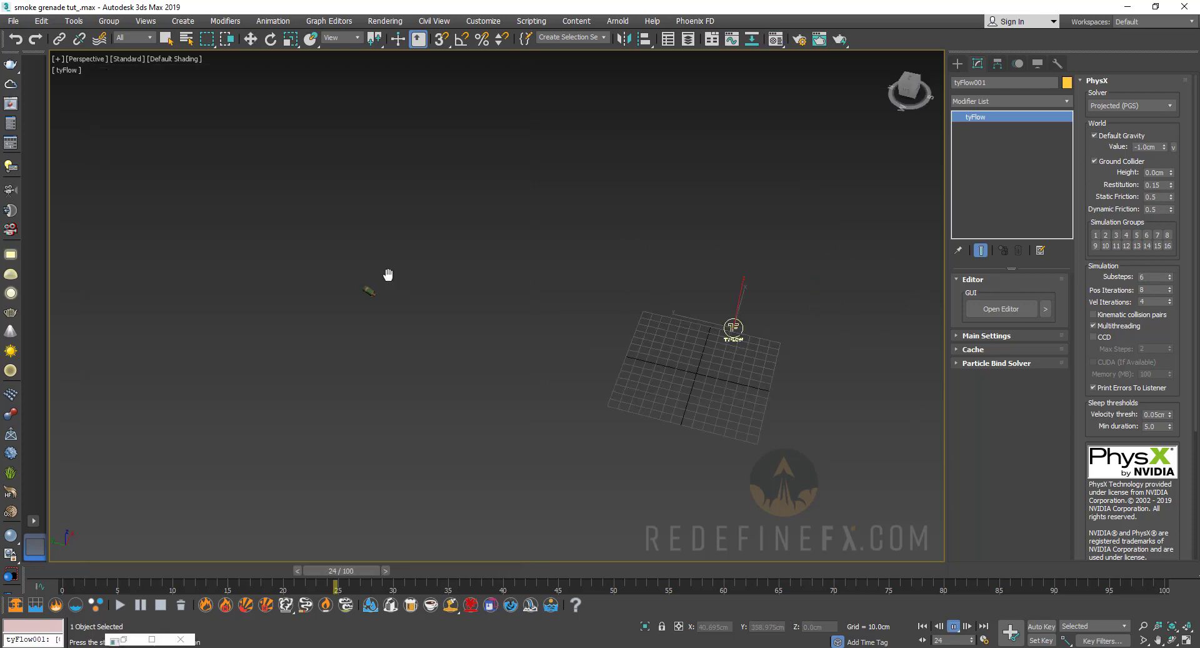
middle_drag(388, 276, 420, 313)
scroll(420, 313, up, 6)
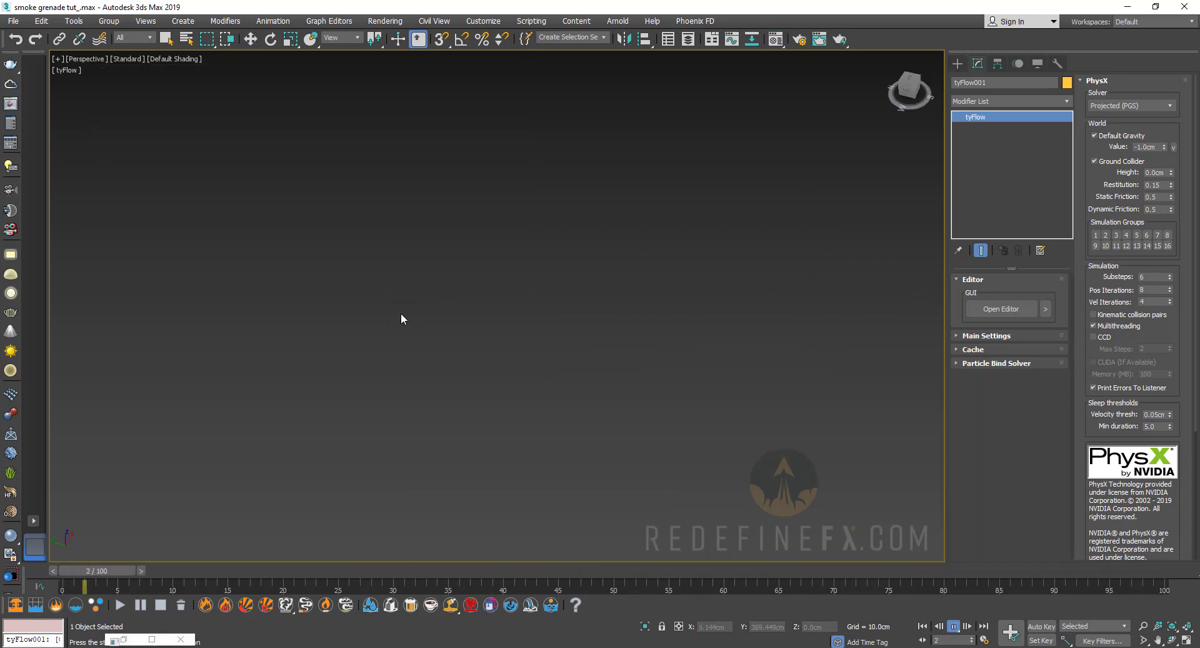
scroll(485, 282, down, 3)
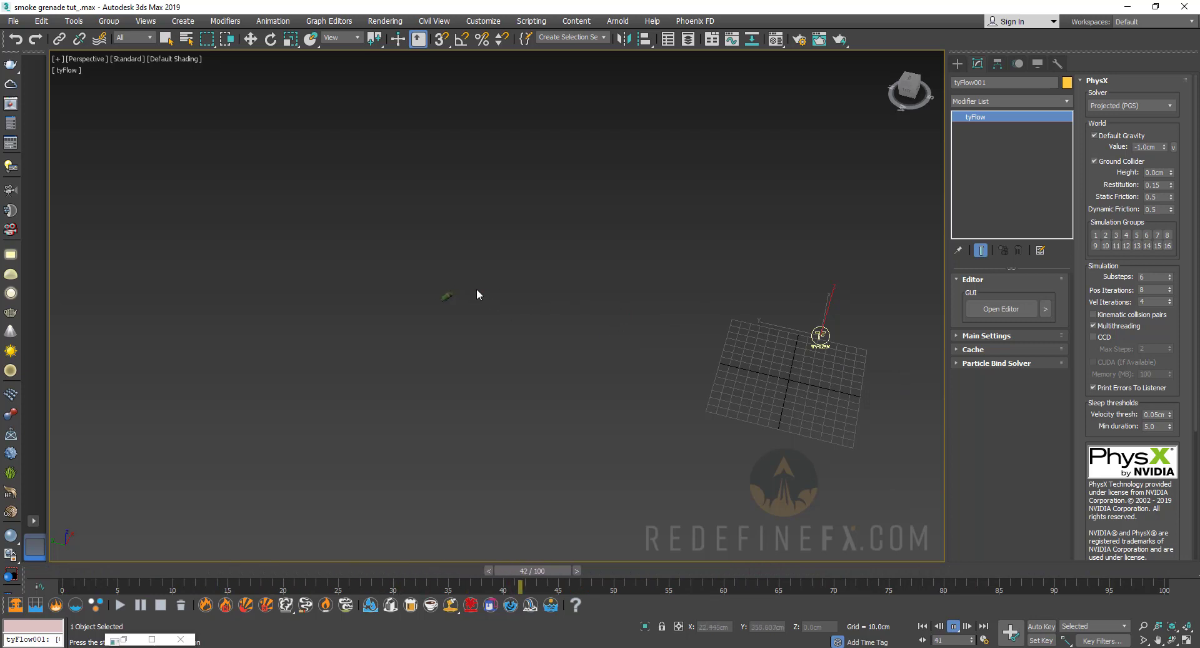
click(954, 627)
key(w)
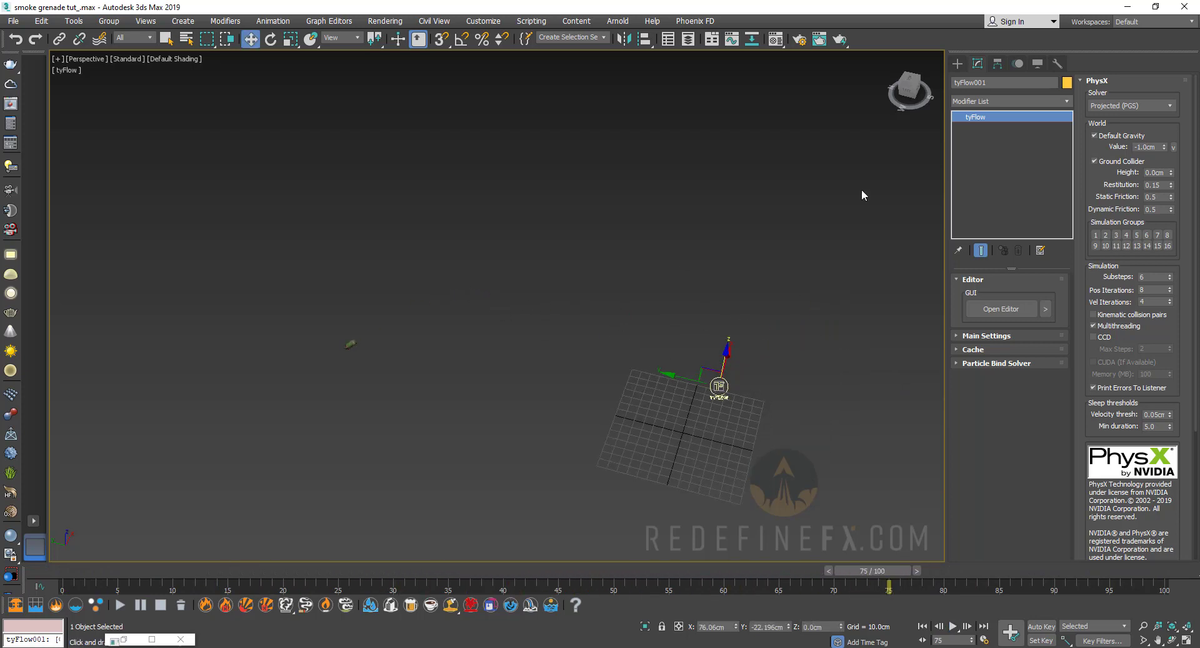
Create an L-type staircase about 165 cm by 94 cm with a 39 cm width beside the tyFlow icon.
click(958, 64)
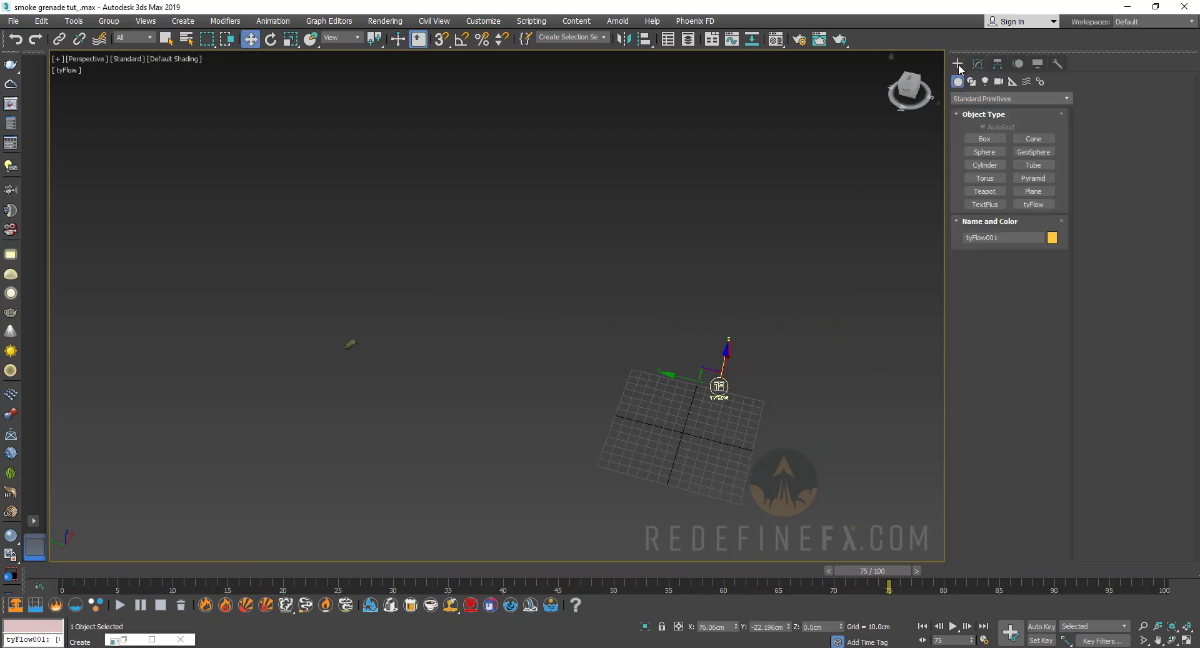
click(966, 100)
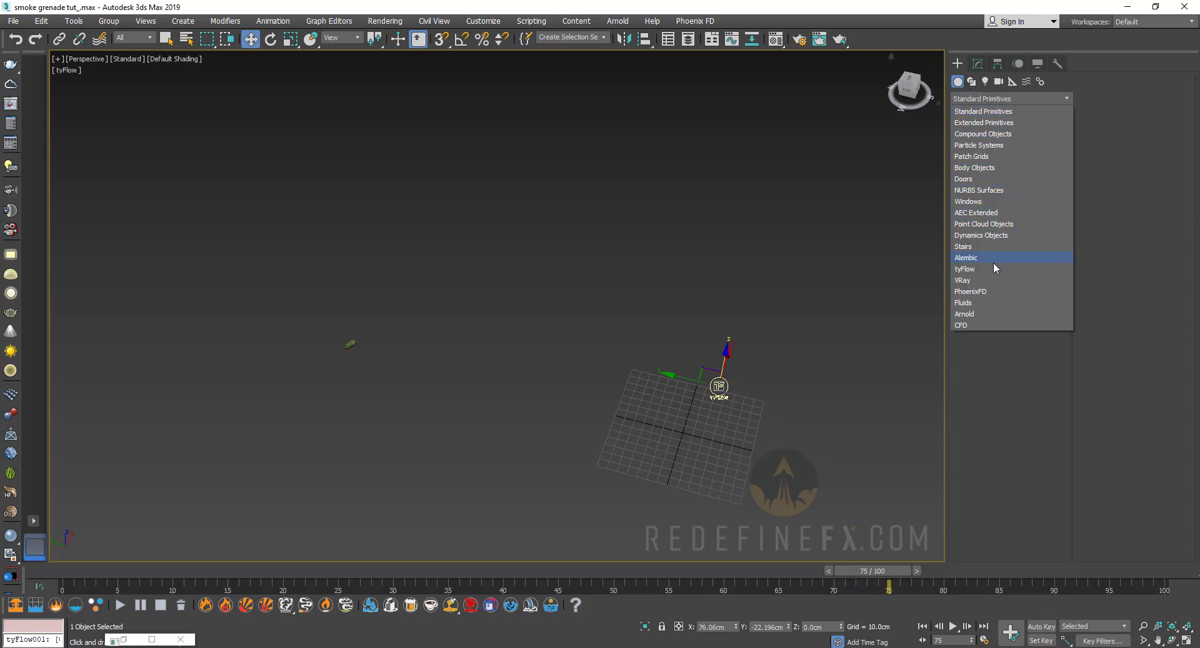
click(963, 247)
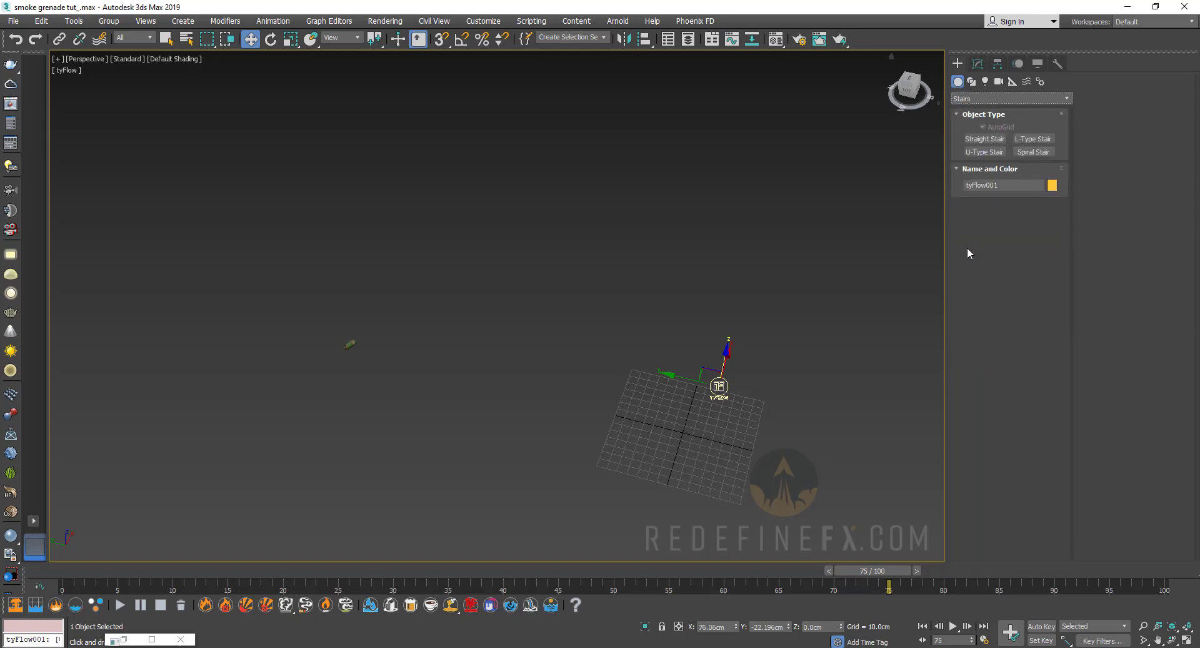
click(1033, 139)
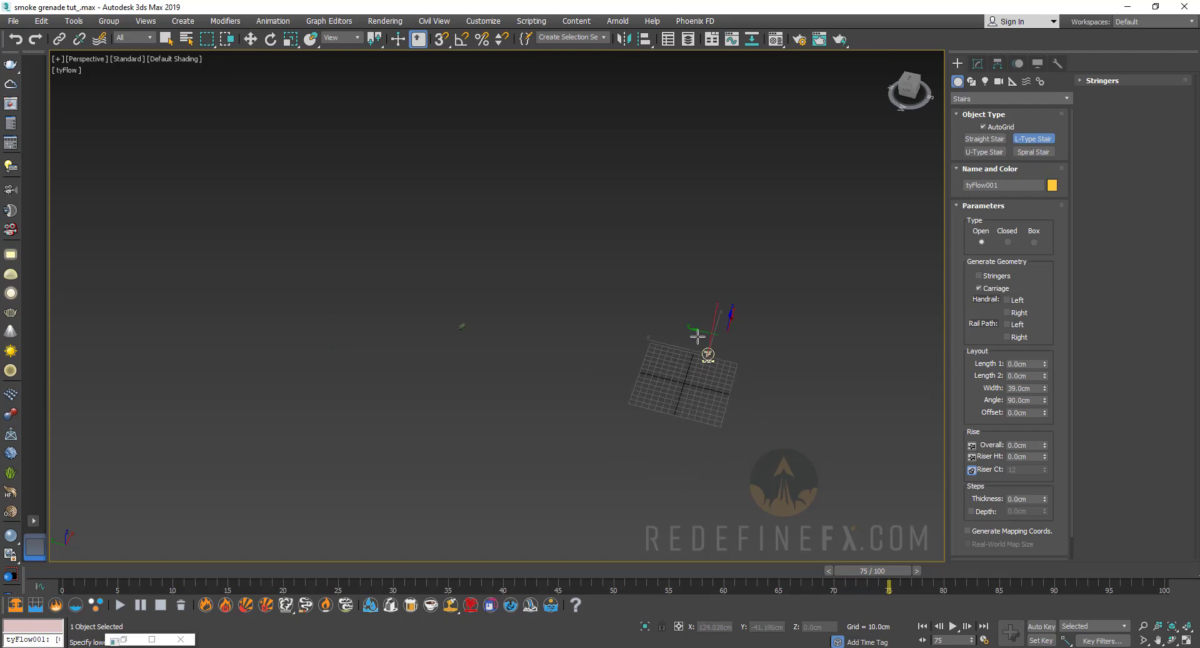
drag(653, 341, 620, 432)
click(706, 460)
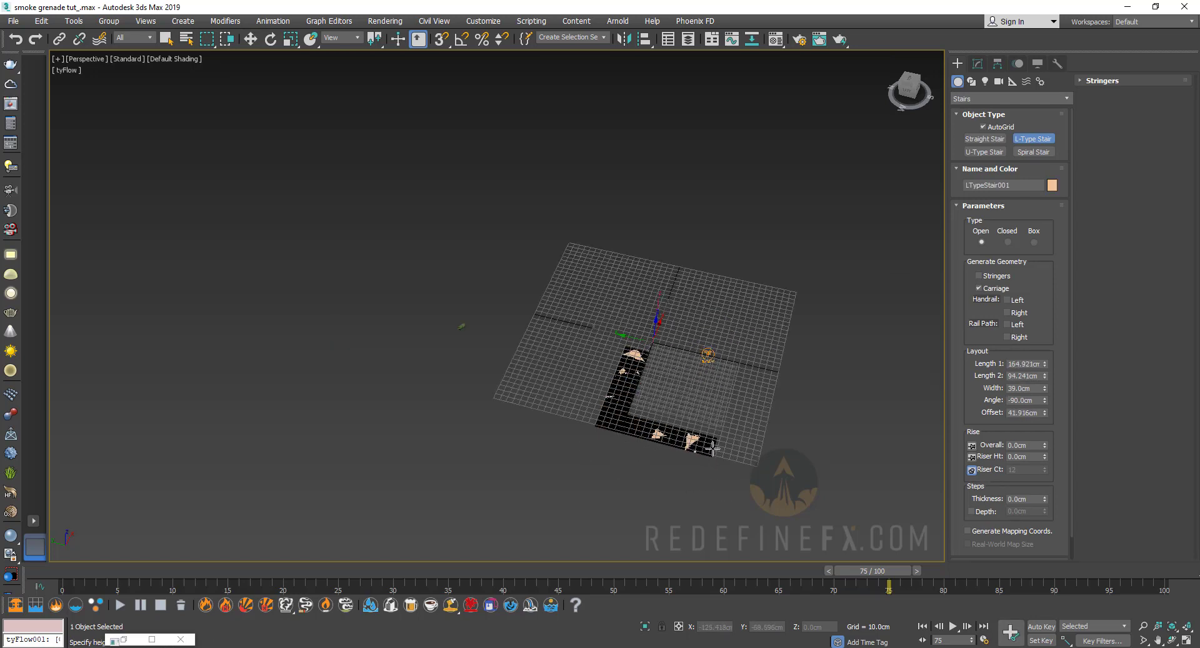
click(708, 351)
key(w)
alt+middle_drag(763, 377, 563, 285)
scroll(651, 309, up, 3)
Change the L-type staircase's type to Closed.
click(980, 65)
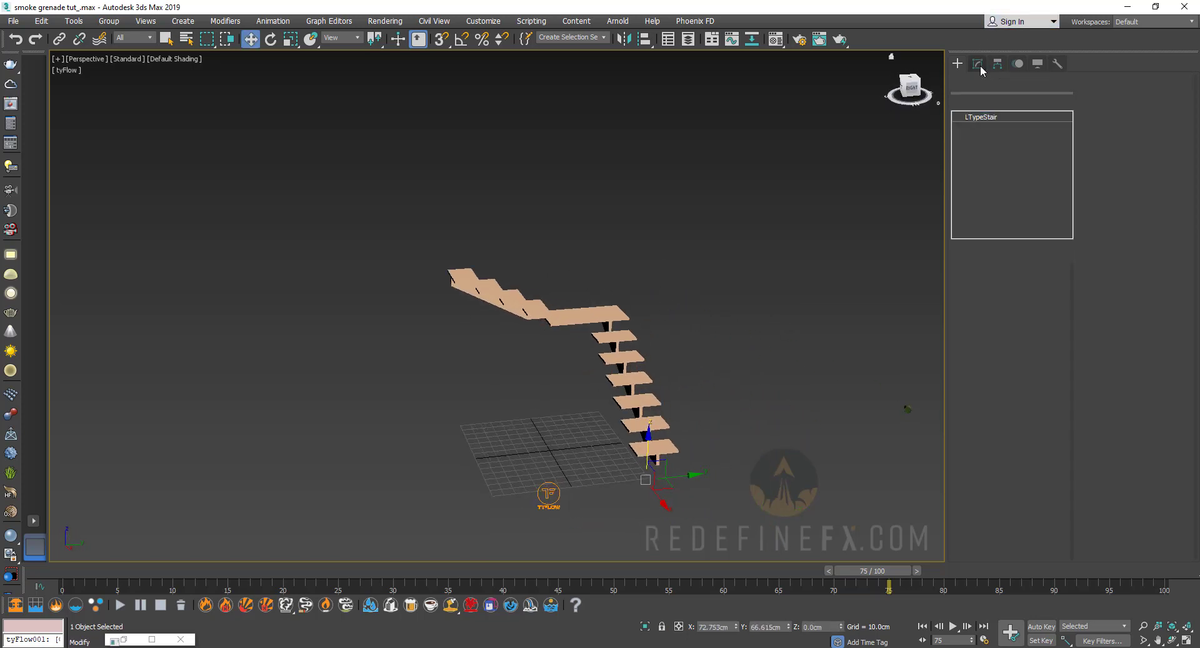
click(1008, 317)
alt+middle_drag(744, 317, 707, 415)
Build two tall box walls enclosing the staircase along its back and outer side.
click(957, 63)
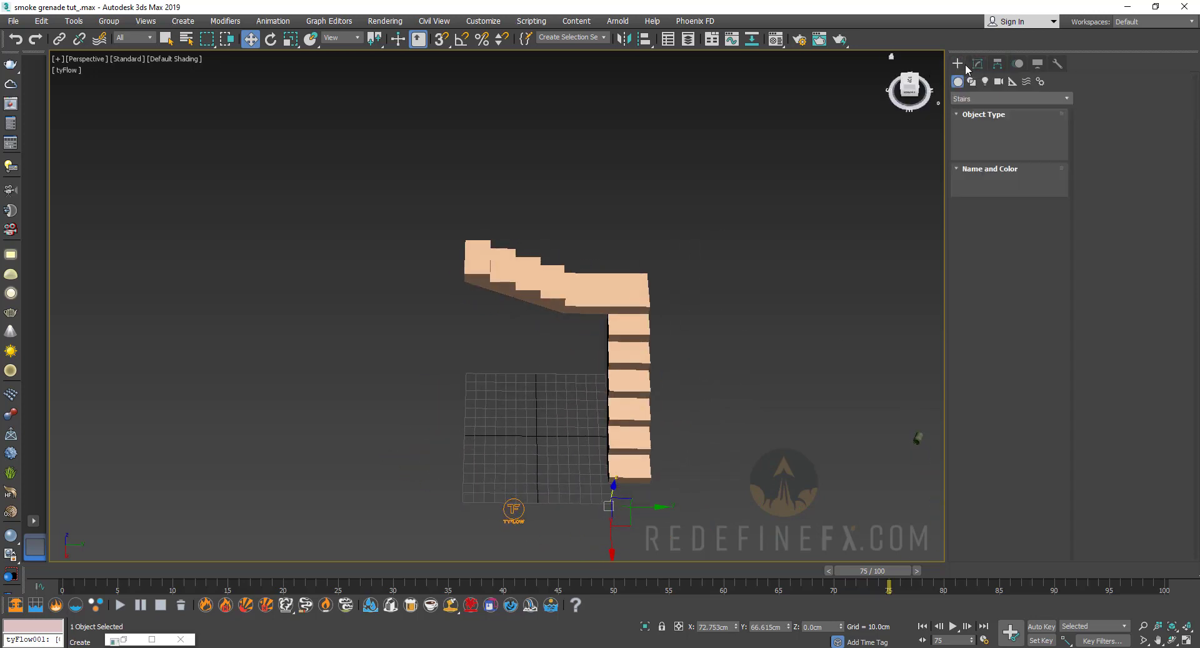
click(1010, 99)
click(966, 113)
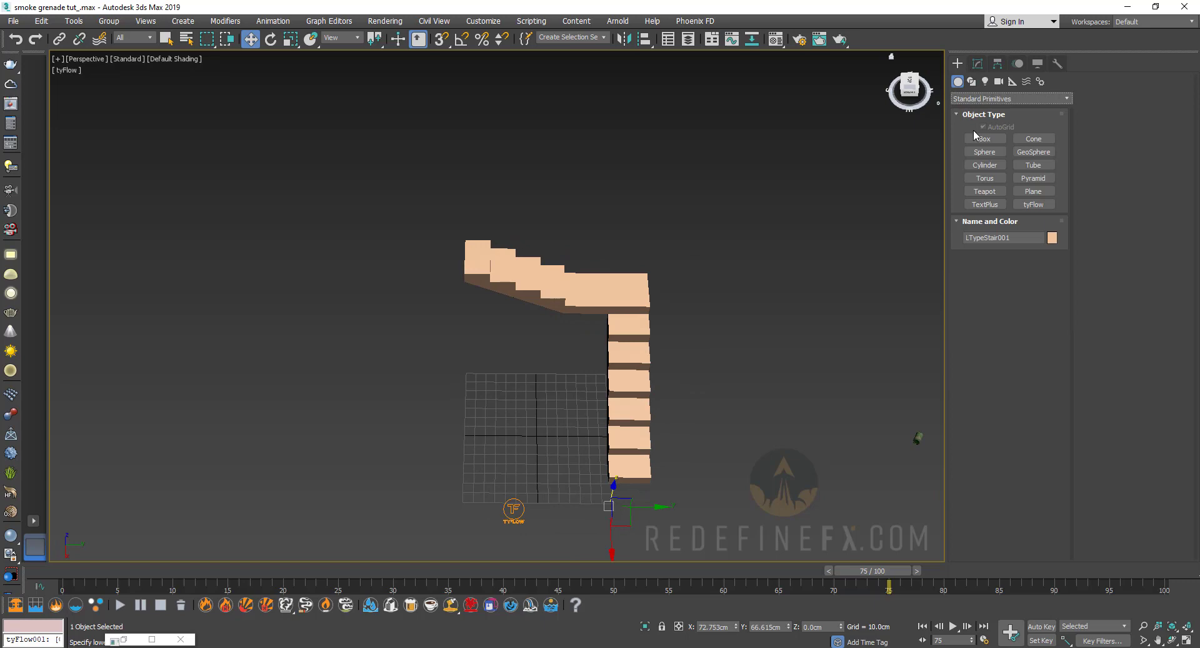
click(979, 140)
alt+middle_drag(666, 331, 641, 359)
drag(666, 319, 468, 552)
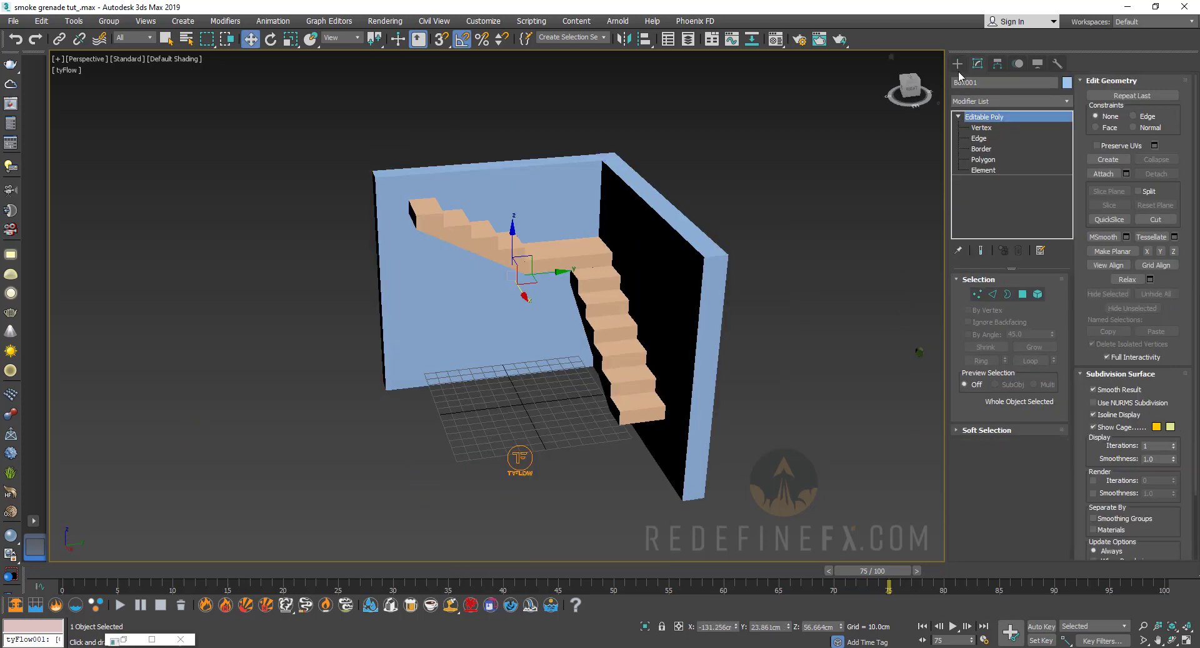
Create a large ground plane beneath the staircase and walls as the floor.
click(957, 63)
click(1029, 193)
middle_drag(695, 318, 695, 258)
drag(786, 298, 230, 327)
key(w)
middle_drag(692, 238, 765, 80)
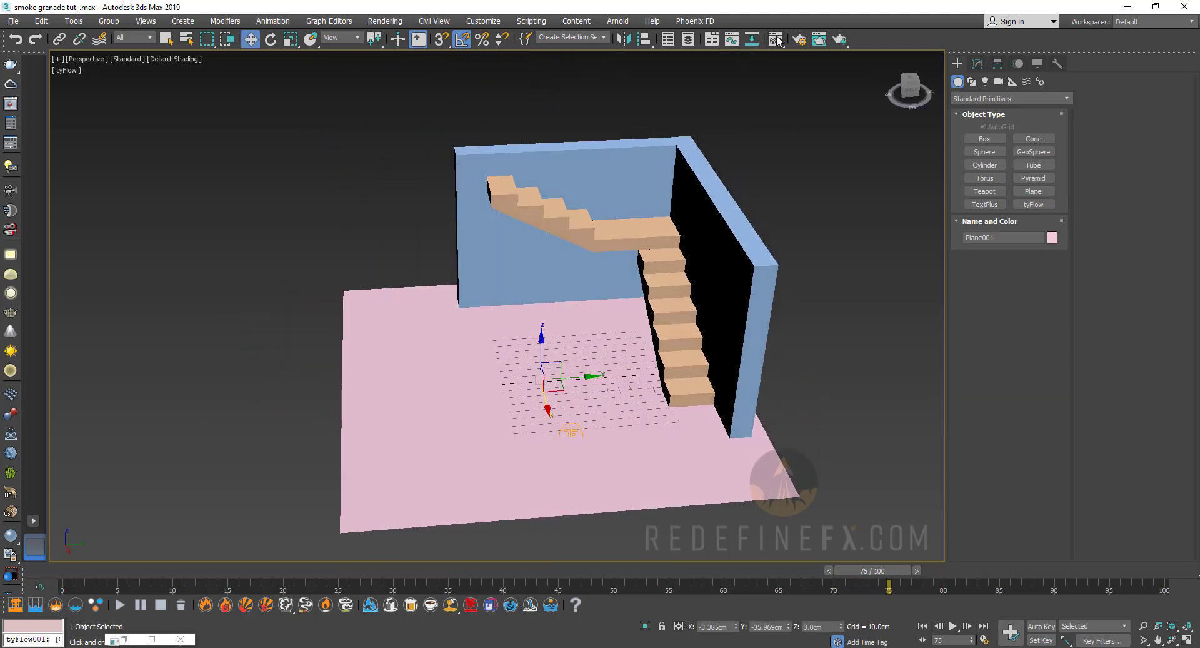
Assign the grey 04 - Default material to the staircase, walls and floor.
key(m)
drag(397, 235, 492, 348)
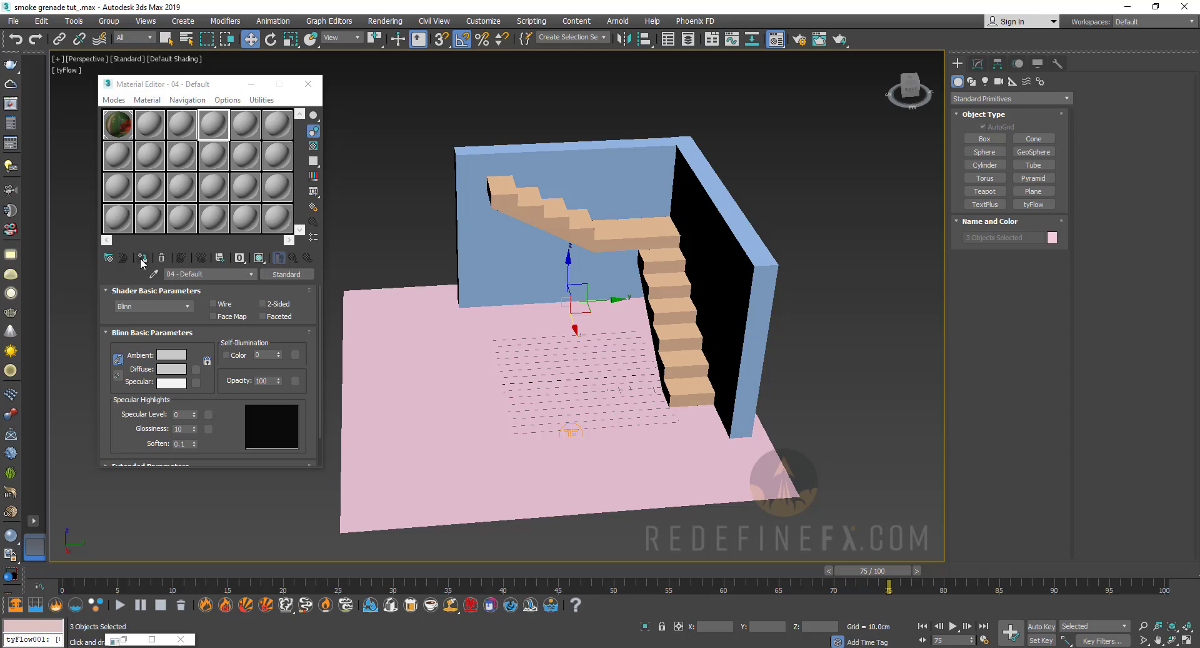
click(143, 259)
Unhide all hidden objects in the scene.
alt+middle_drag(575, 240, 744, 332)
click(782, 304)
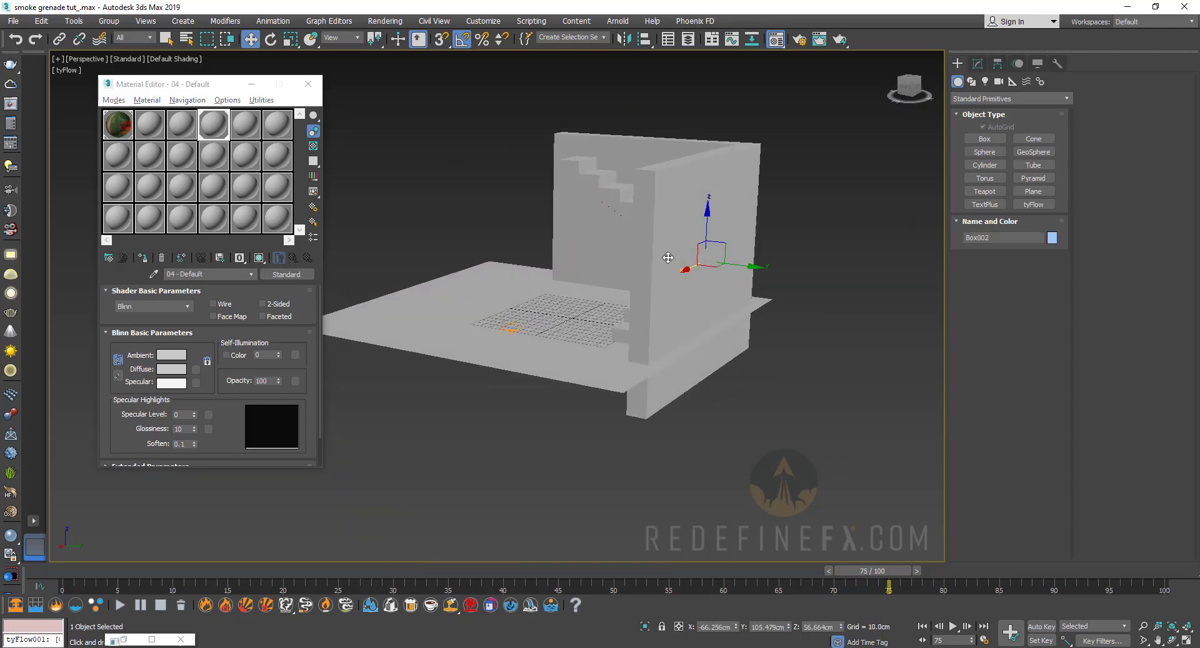
alt+middle_drag(667, 257, 644, 255)
middle_drag(643, 255, 715, 431)
right_click(711, 422)
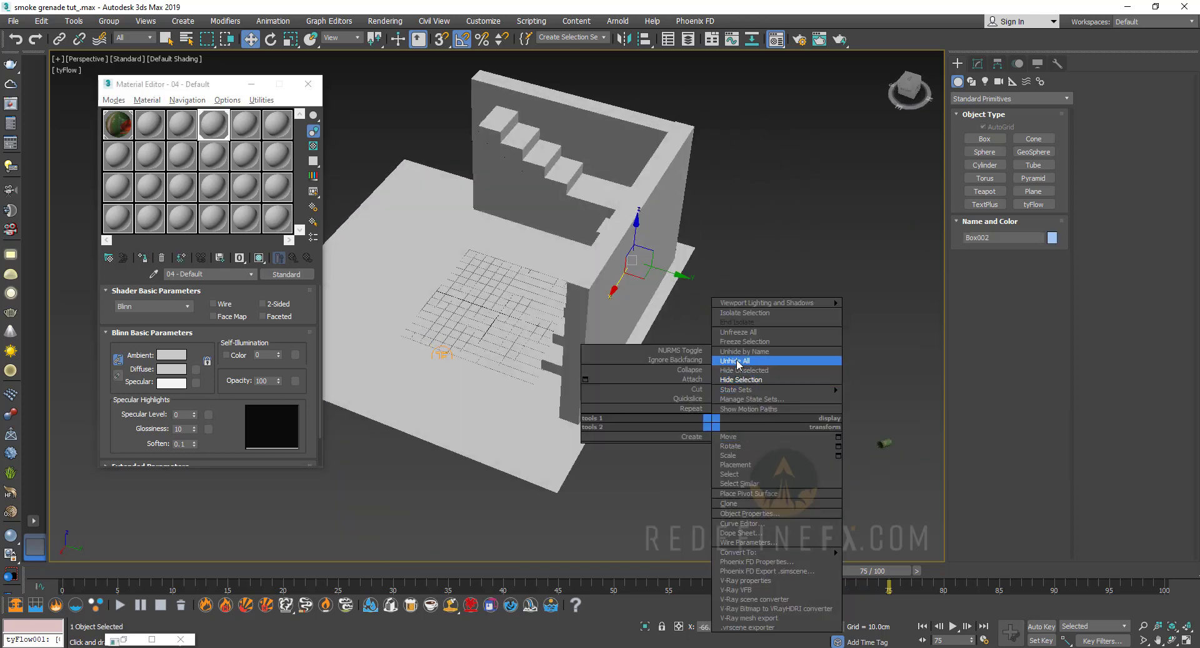
click(738, 361)
Move the source grenade model into the stairwell so that its throw starts above the stairs.
scroll(603, 321, up, 10)
click(602, 289)
alt+middle_drag(601, 289, 538, 474)
drag(548, 476, 698, 245)
alt+middle_drag(698, 246, 652, 301)
drag(651, 301, 659, 212)
drag(719, 260, 494, 254)
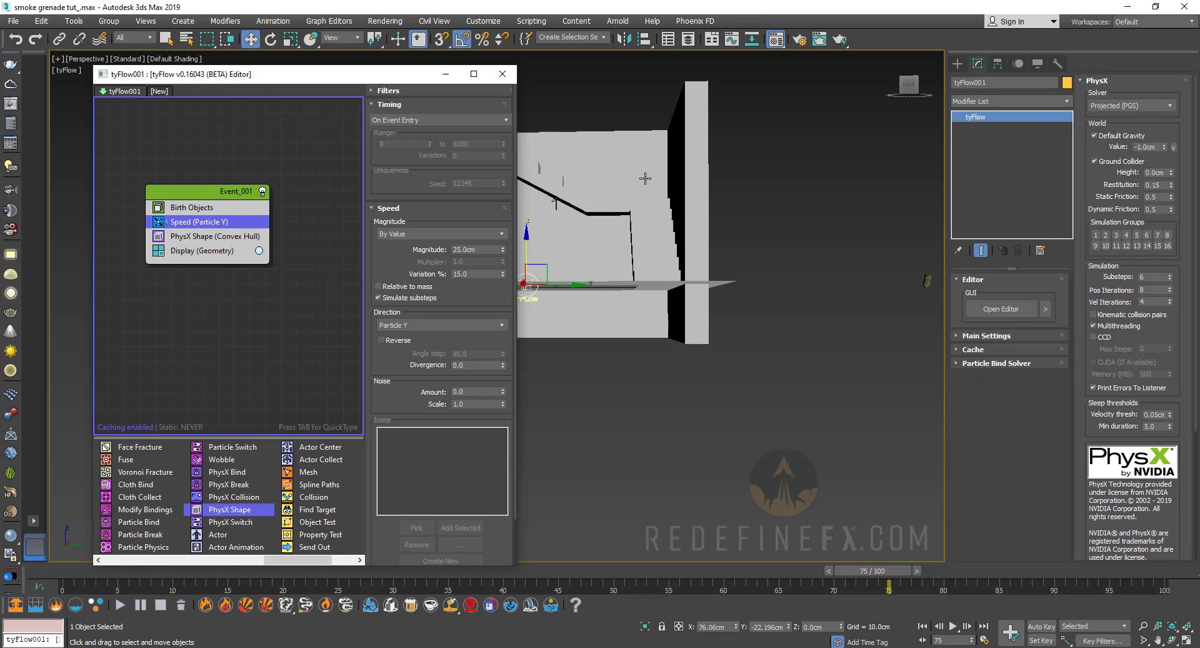
Scrub the animation to frame 7 and examine the grenade's path above the stair landing.
middle_drag(645, 178, 782, 358)
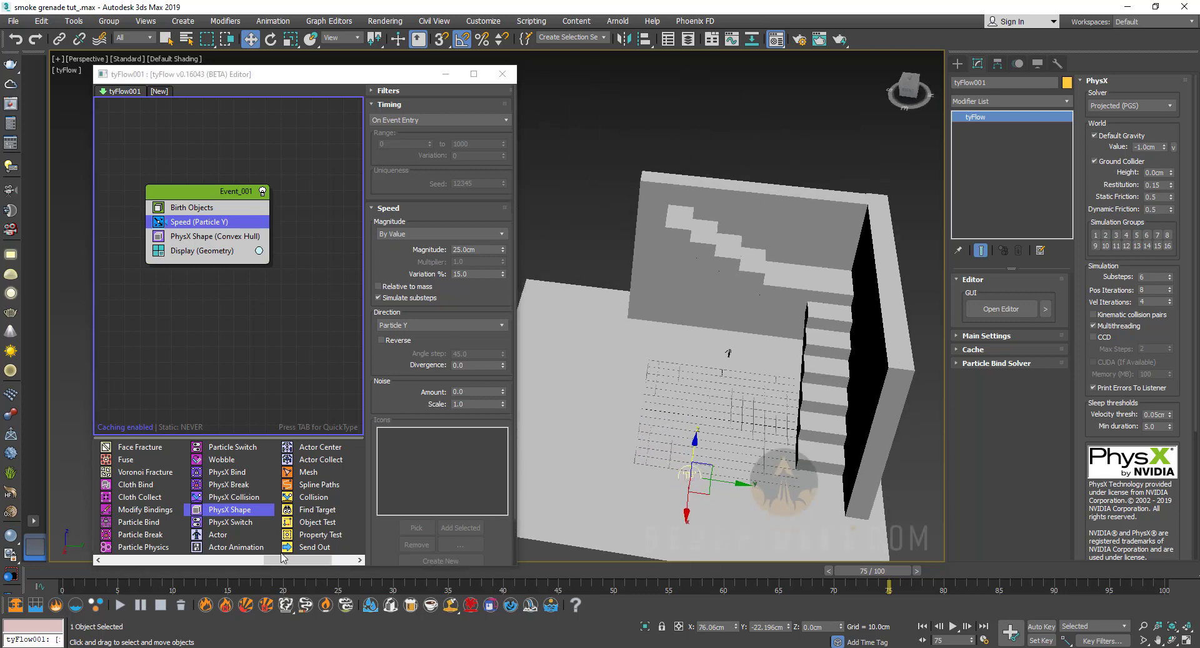
drag(77, 578, 147, 586)
key(w)
alt+middle_drag(784, 262, 864, 196)
scroll(764, 260, up, 3)
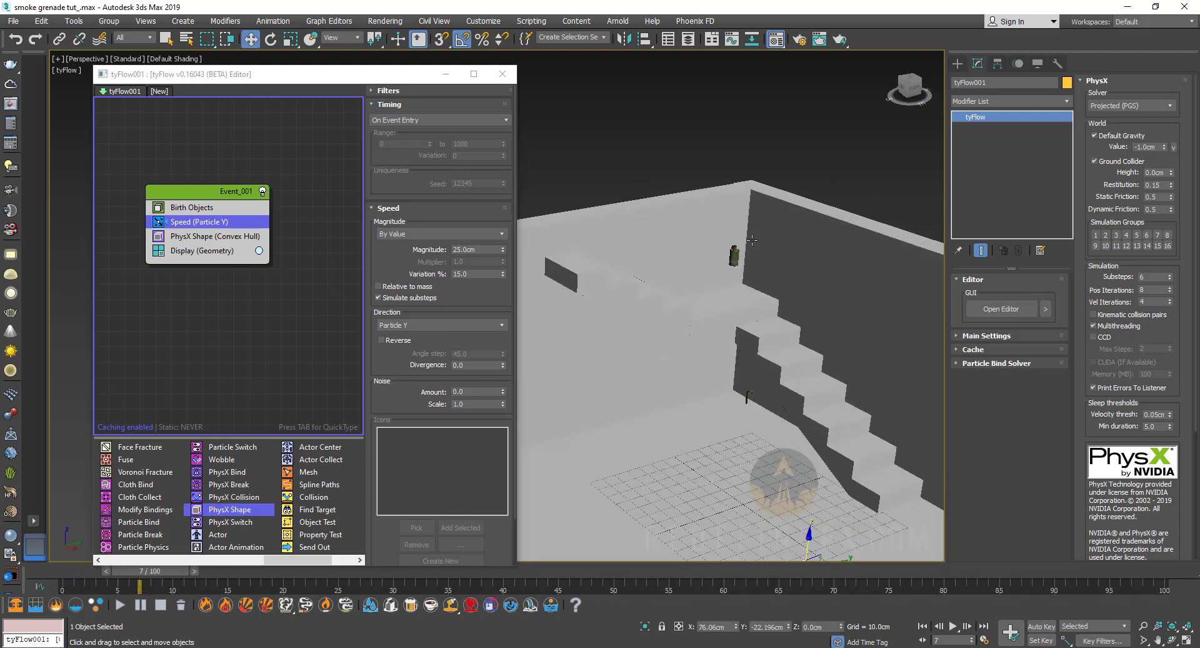
scroll(752, 240, down, 4)
mouse_move(732, 267)
alt+middle_down()
mouse_move(710, 289)
mouse_move(727, 264)
alt+middle_up()
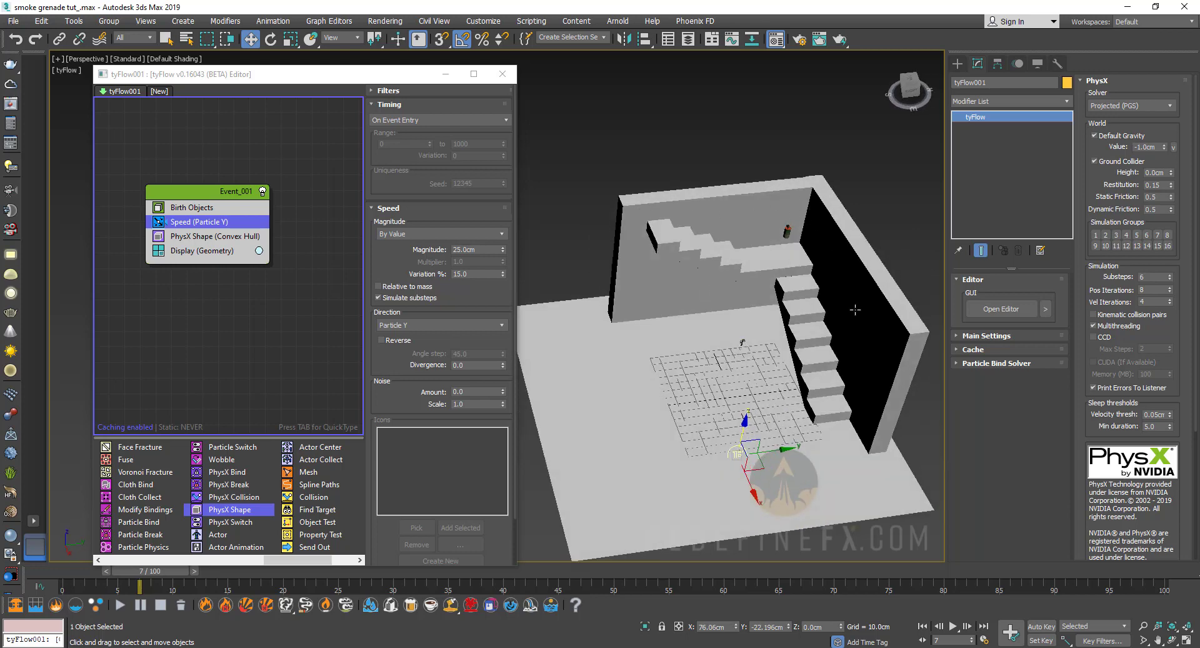
Add a Birth Objects operator as a new separate event in the flow.
drag(519, 382, 720, 383)
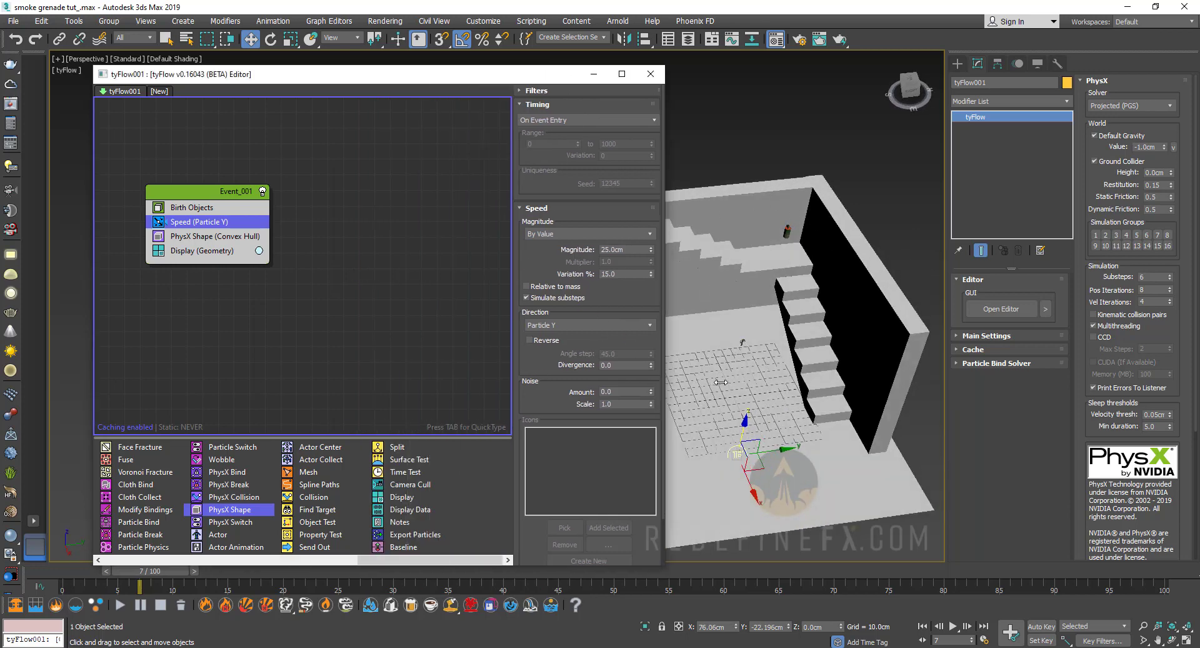
drag(393, 559, 78, 559)
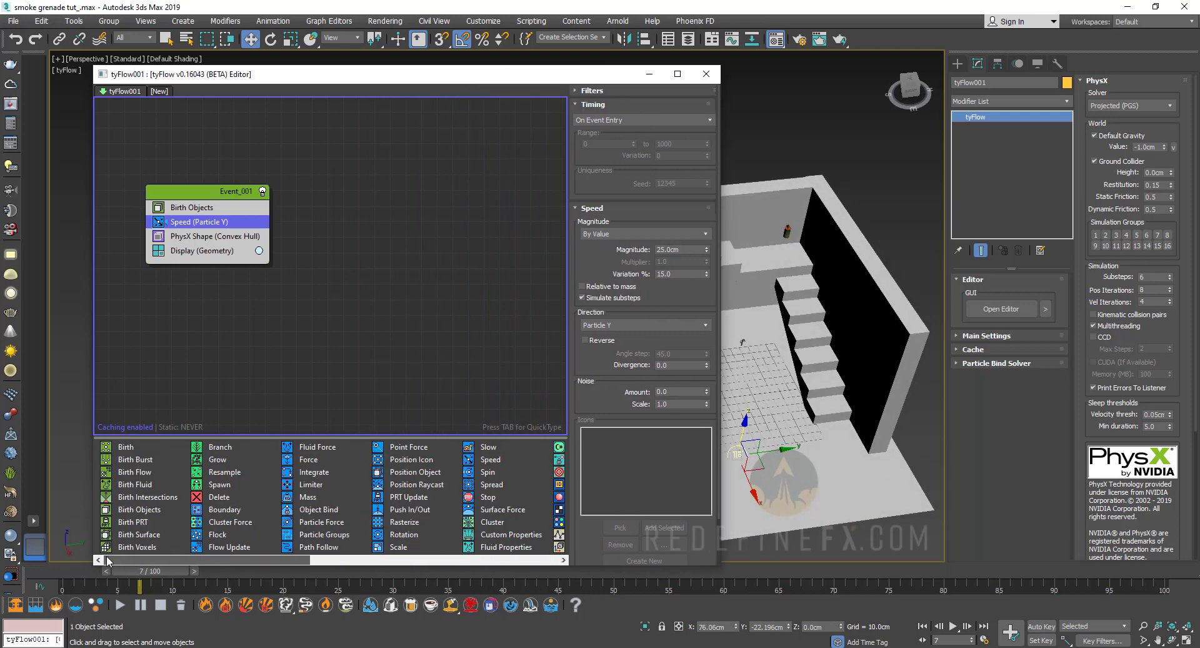
click(131, 510)
drag(317, 265, 346, 227)
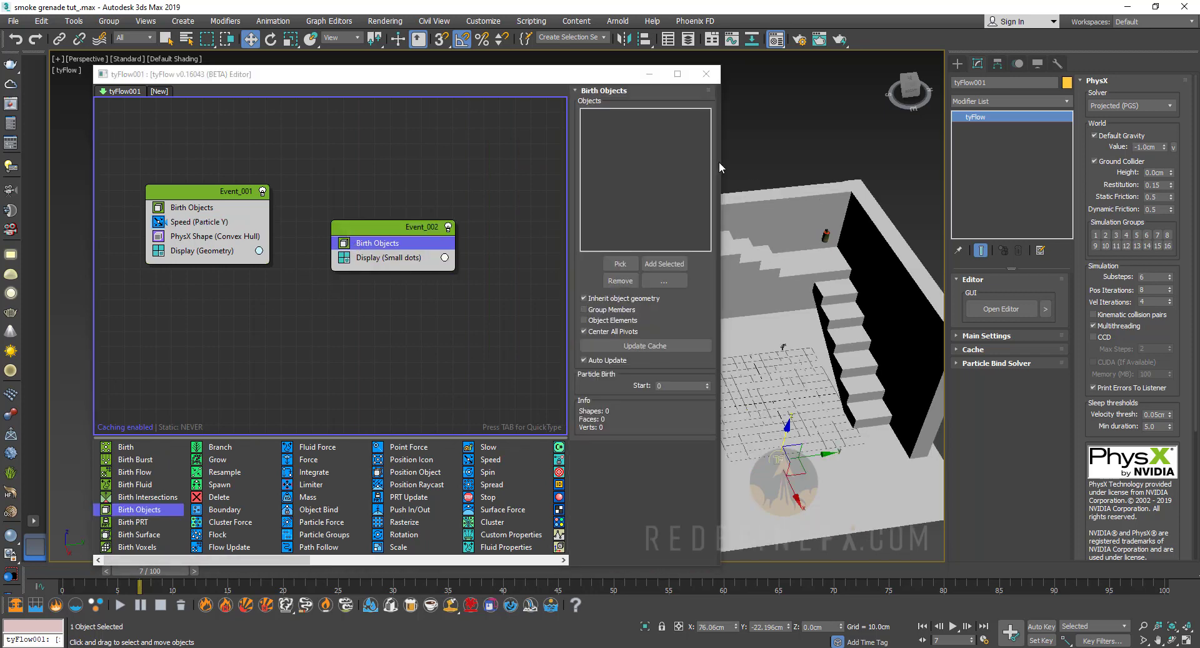
Pick LTypeStair001, Box001 and Box002 as source objects for the new Birth Objects operator.
drag(720, 161, 602, 162)
click(507, 266)
click(678, 231)
click(533, 263)
click(506, 263)
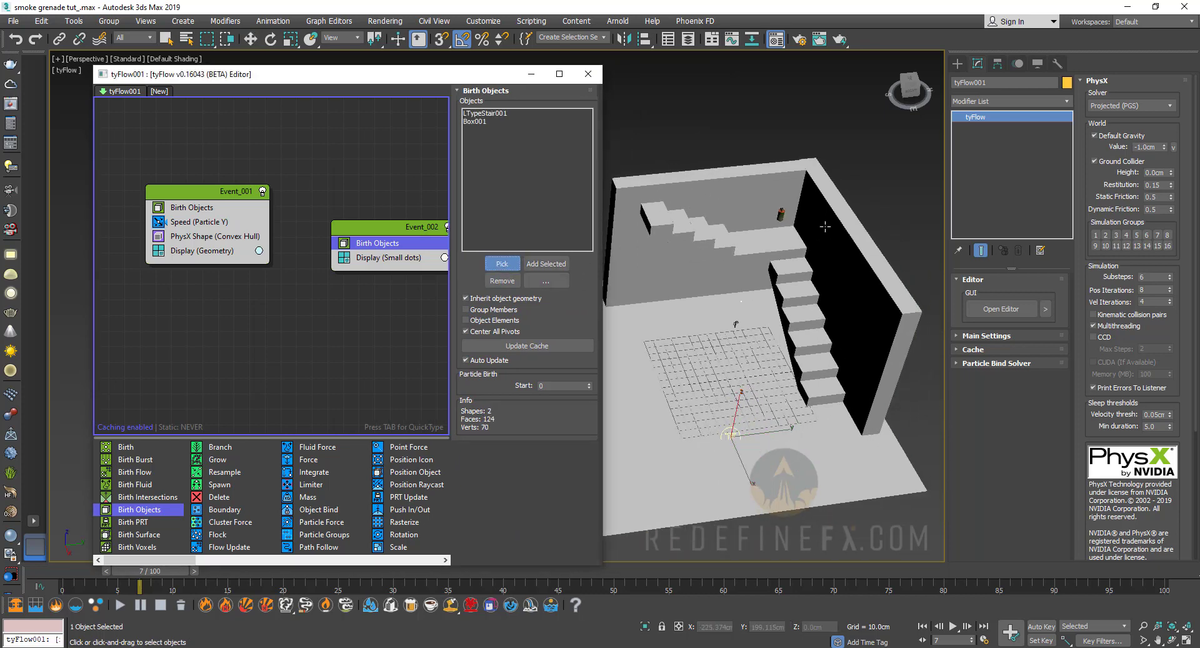
click(736, 326)
middle_drag(711, 365, 745, 351)
alt+middle_drag(757, 416, 797, 389)
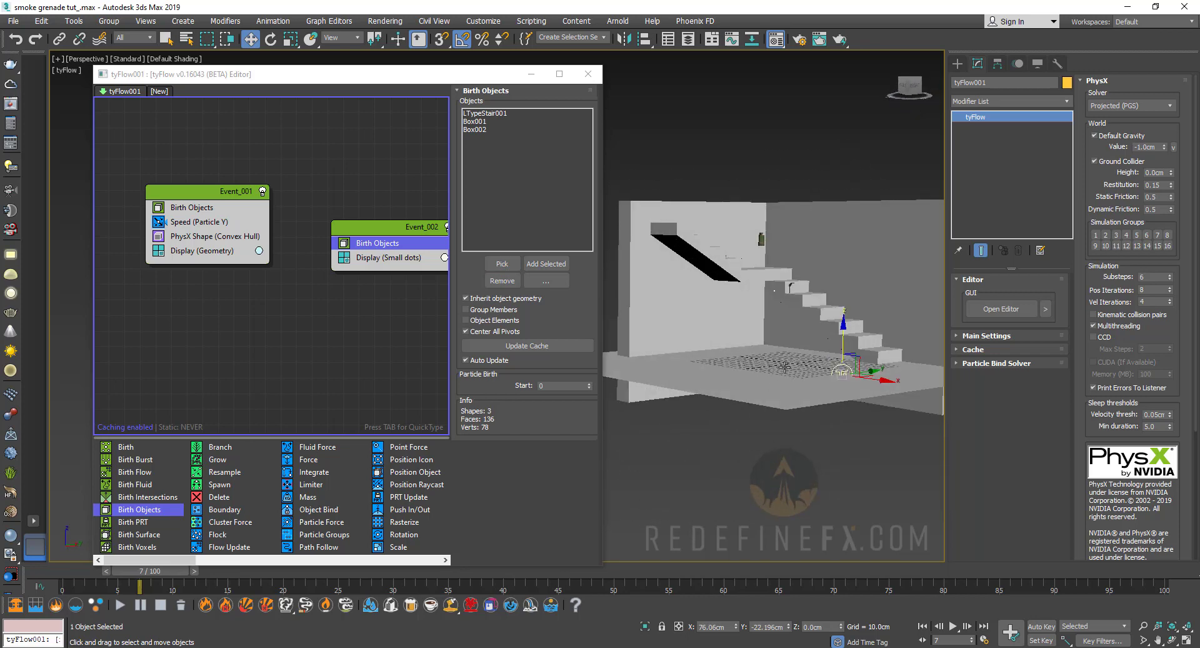
Add a PhysX Shape operator to the second event and set its hull type to Mesh.
drag(604, 252, 679, 252)
drag(178, 562, 256, 562)
drag(336, 562, 411, 562)
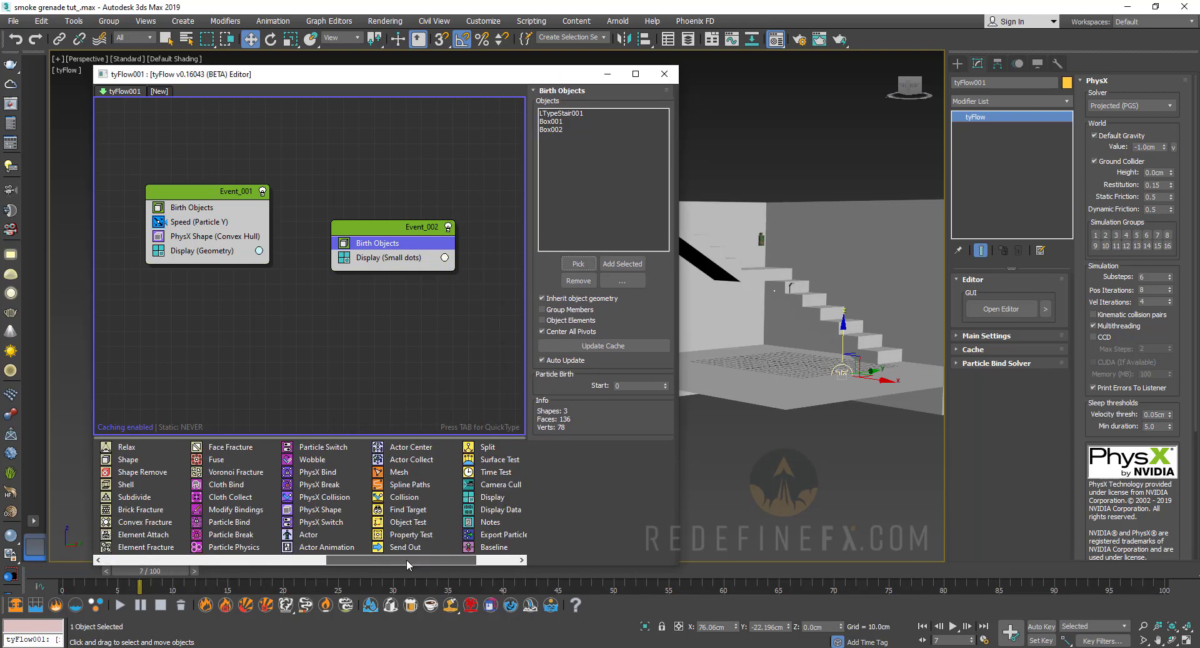
drag(316, 515, 387, 257)
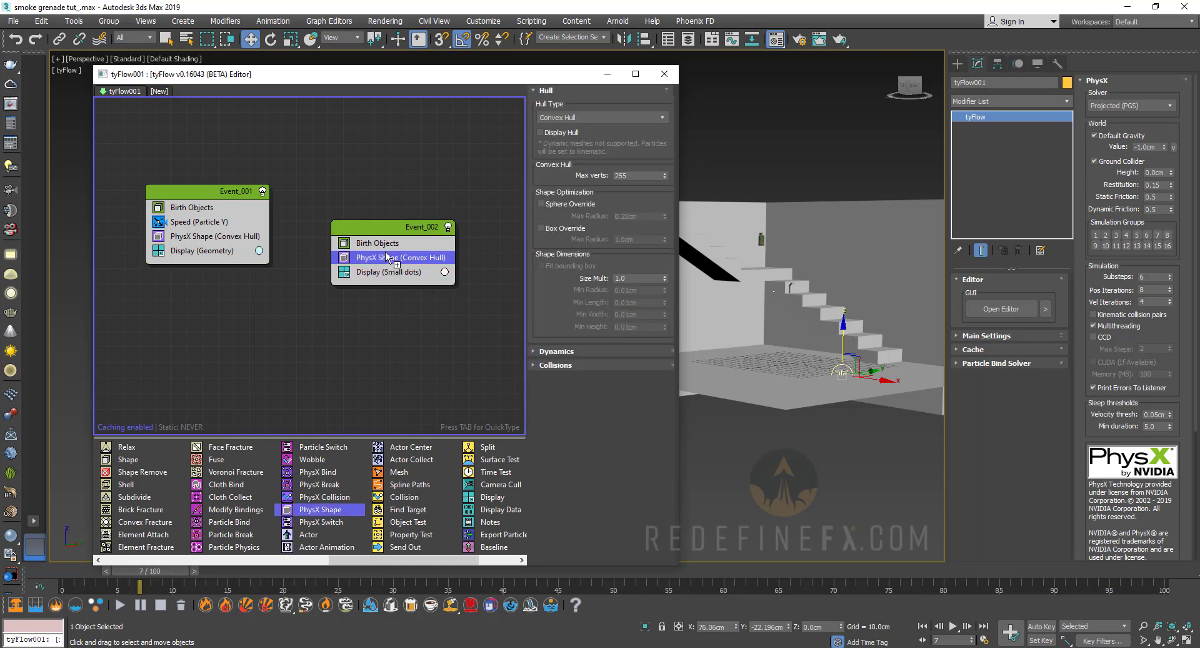
click(569, 118)
click(554, 153)
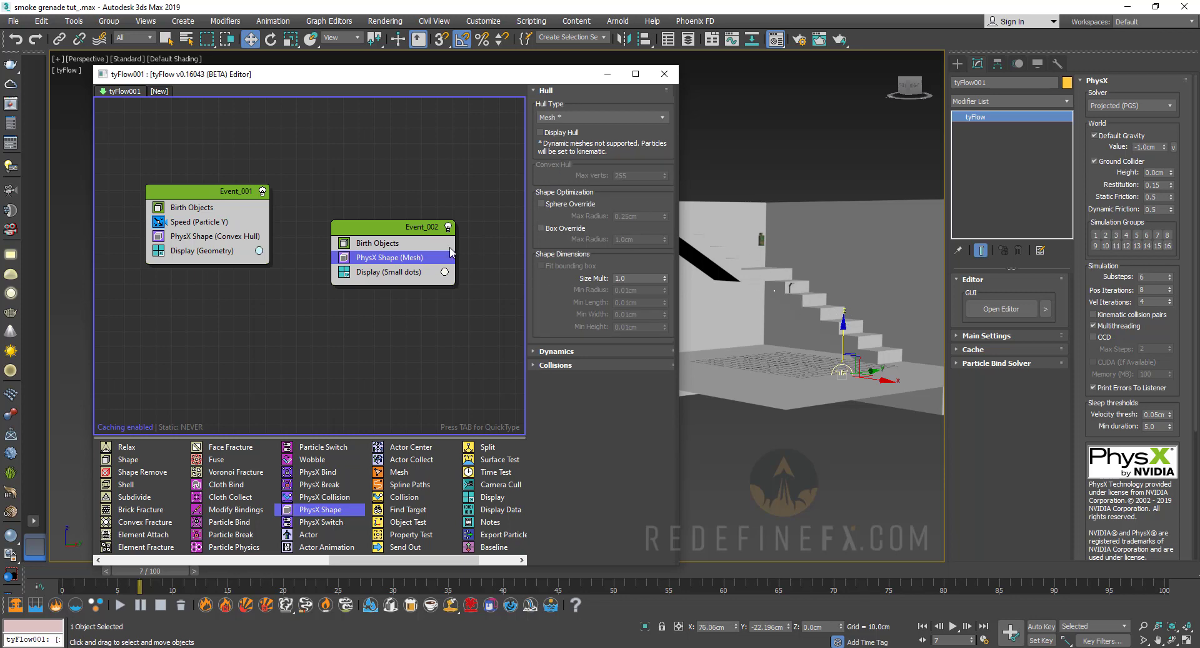
Add a PhysX Switch operator below the second event's PhysX Shape and set it to Dynamic (Sleep).
alt+middle_drag(755, 248, 813, 314)
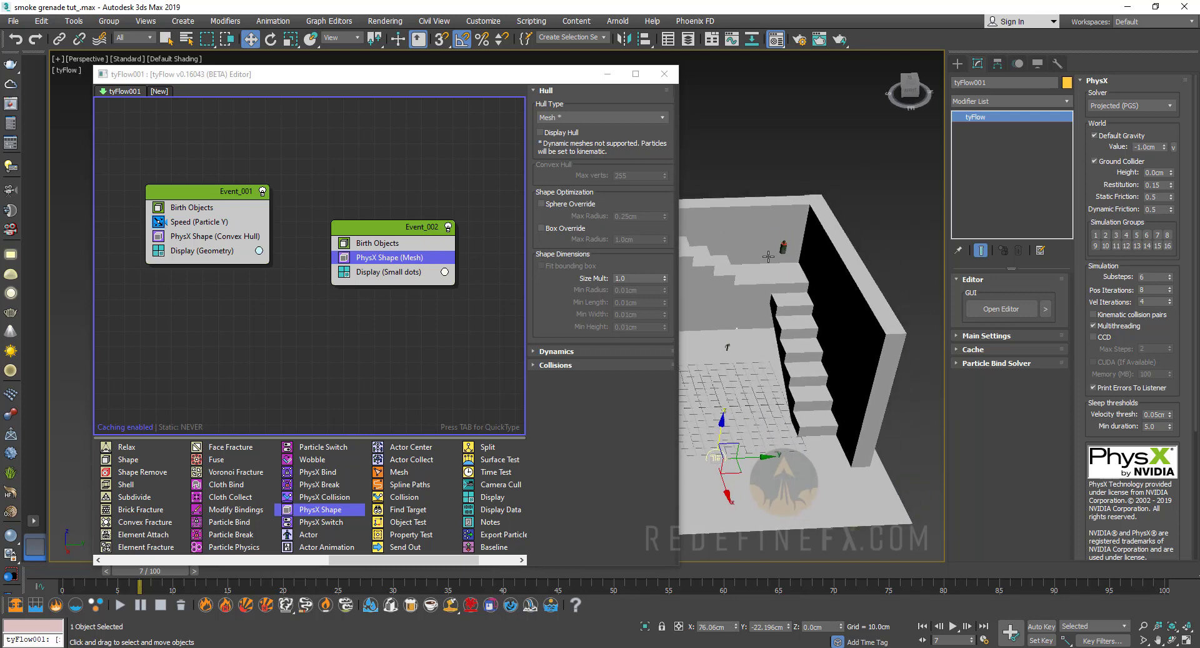
middle_drag(766, 279, 841, 229)
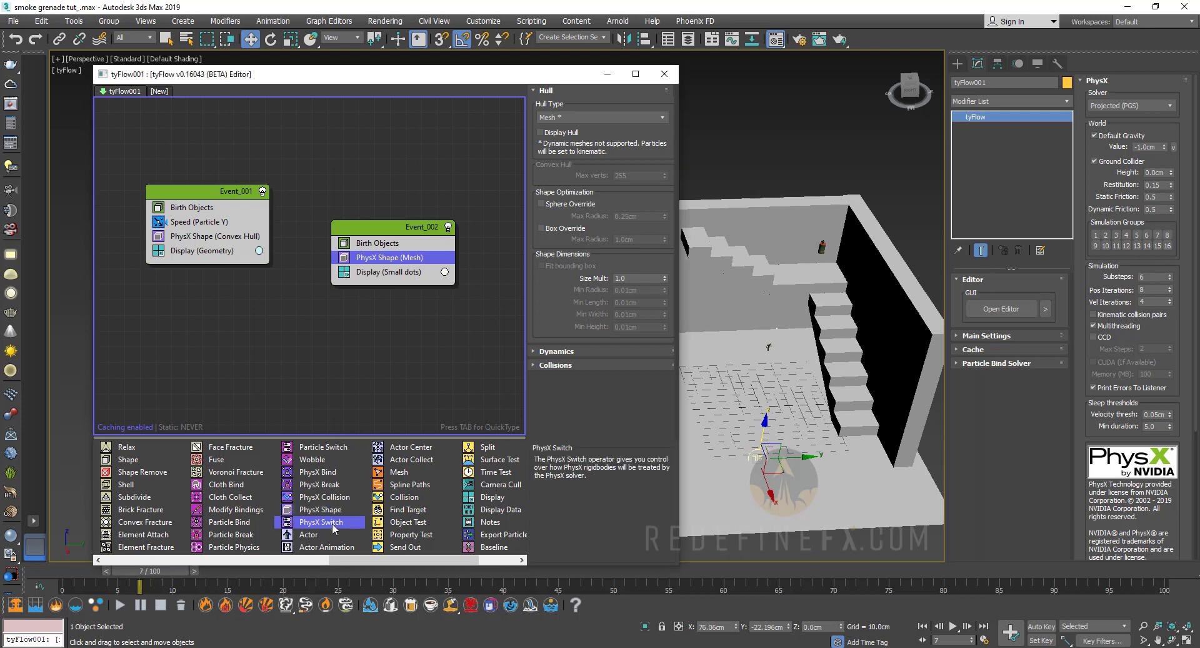
drag(377, 272, 376, 272)
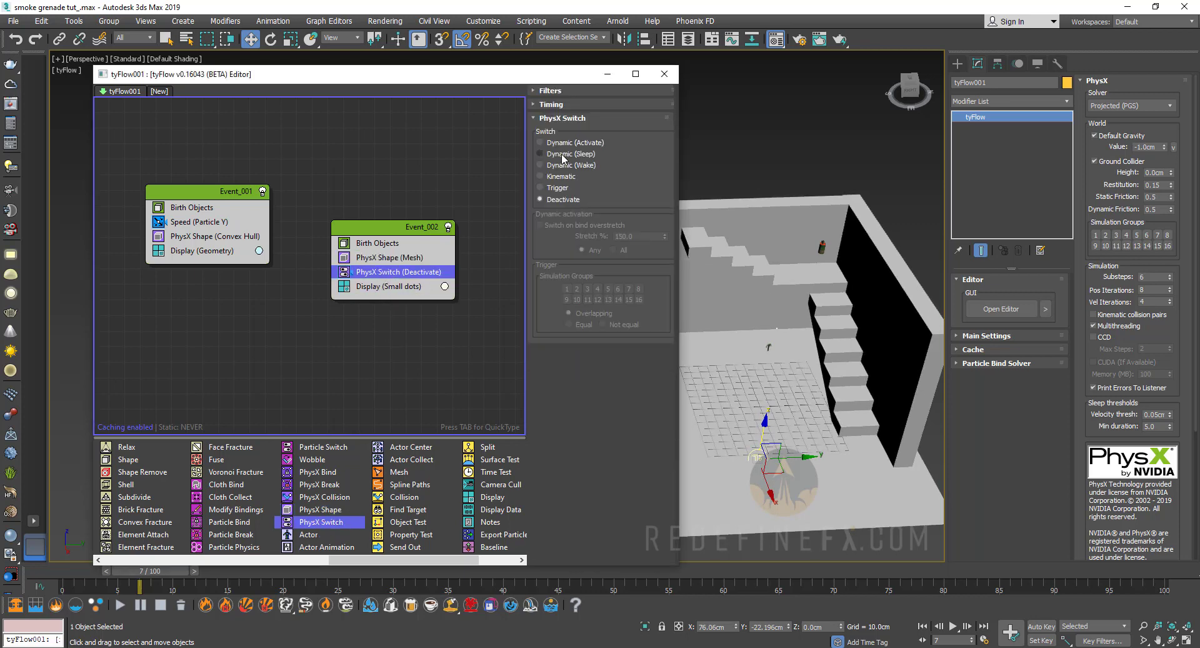
mouse_move(806, 318)
alt+middle_down()
mouse_move(825, 319)
mouse_move(786, 307)
alt+middle_up()
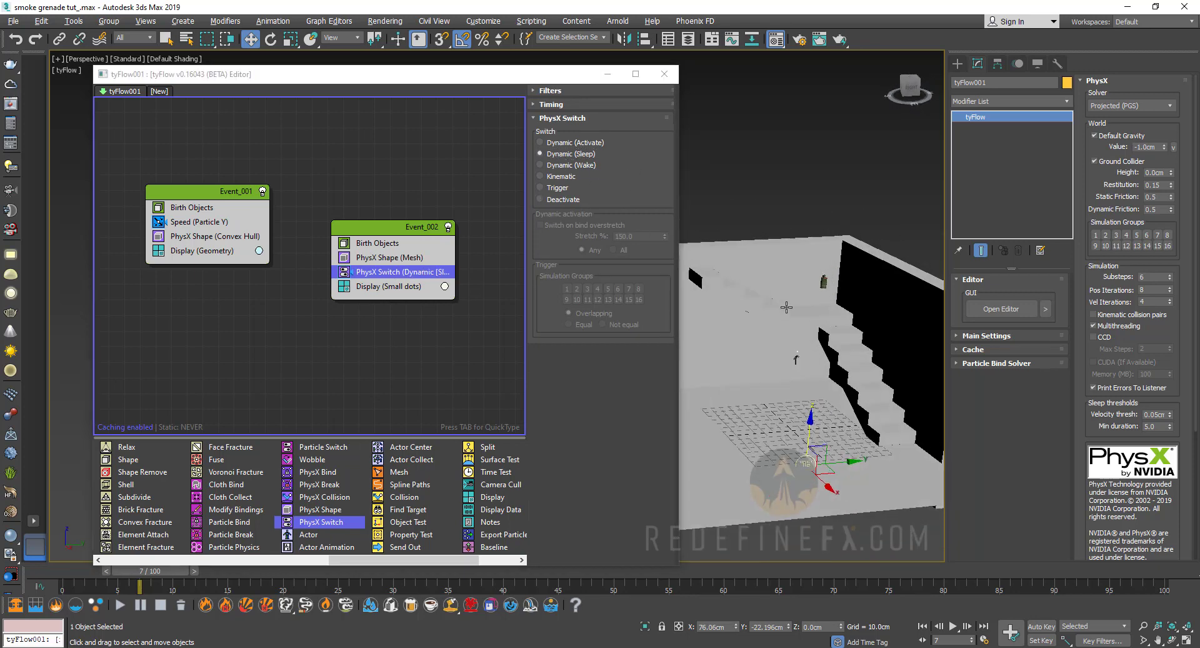
Scrub the timeline to frame 13 to examine how the grenade meets the stair landing.
alt+middle_drag(813, 259, 791, 299)
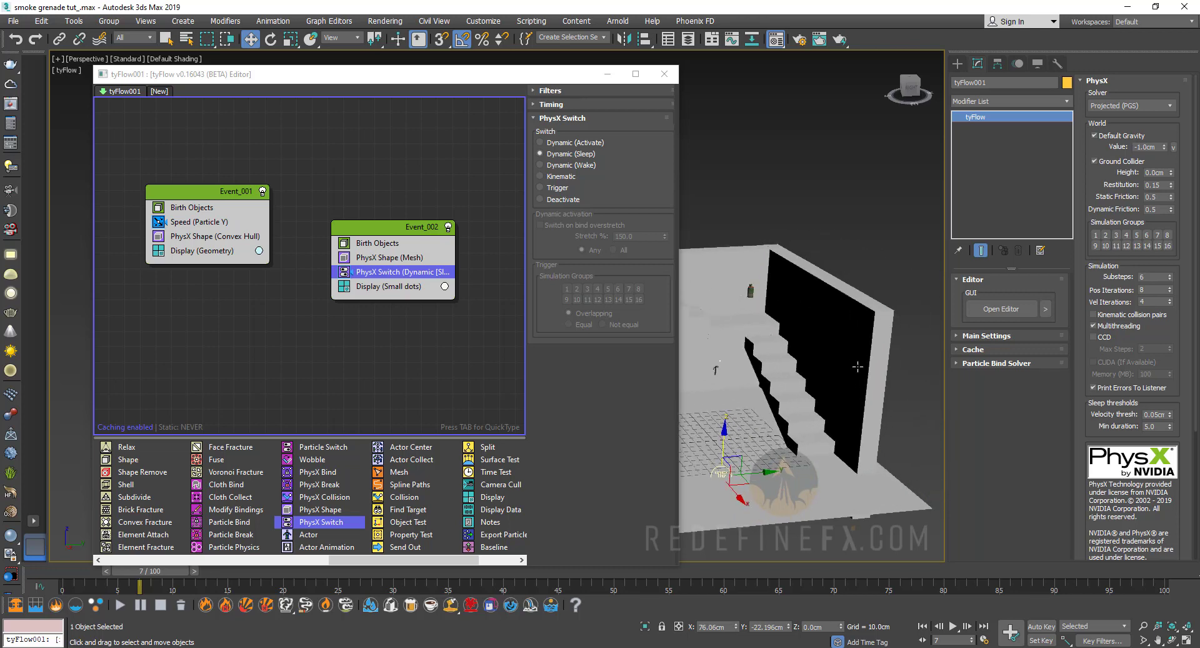
alt+middle_drag(852, 379, 895, 353)
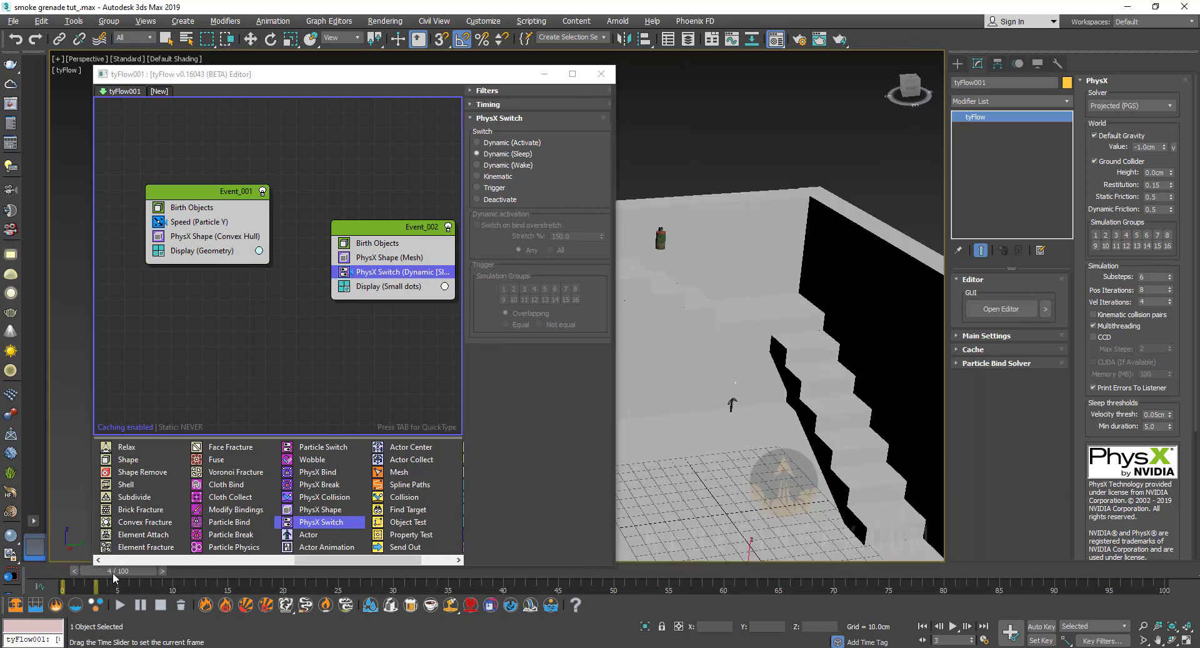
drag(81, 586, 206, 609)
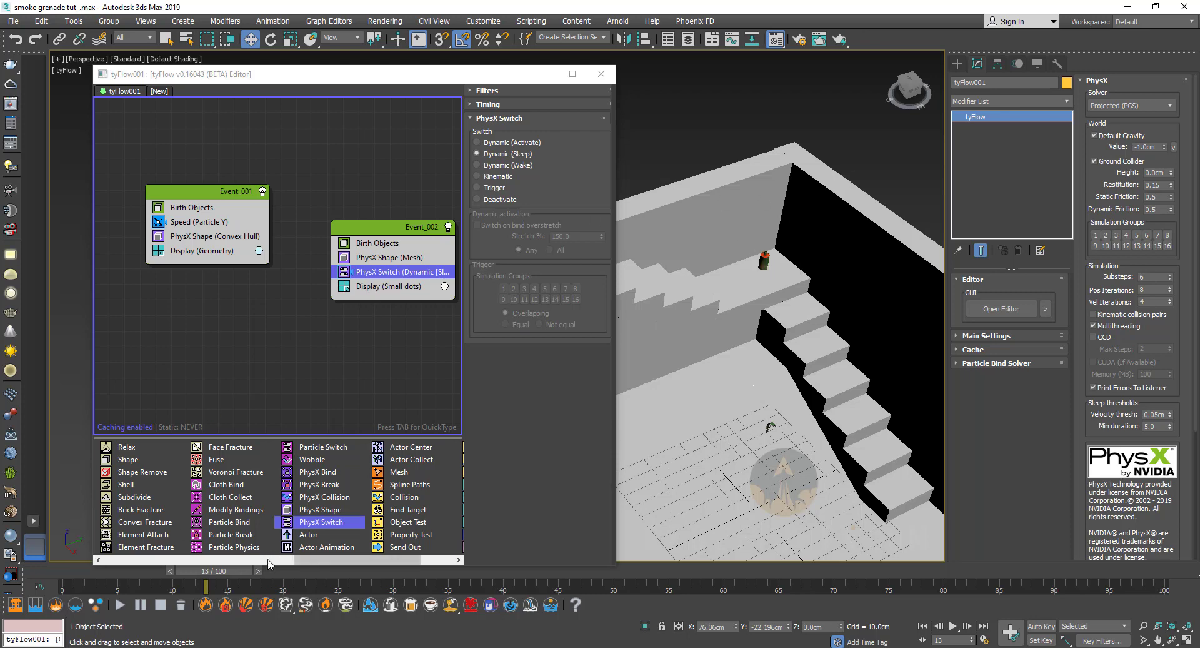
Add a Rotation operator with Random 3D orientation to the first event and check its timing options.
drag(320, 557, 125, 558)
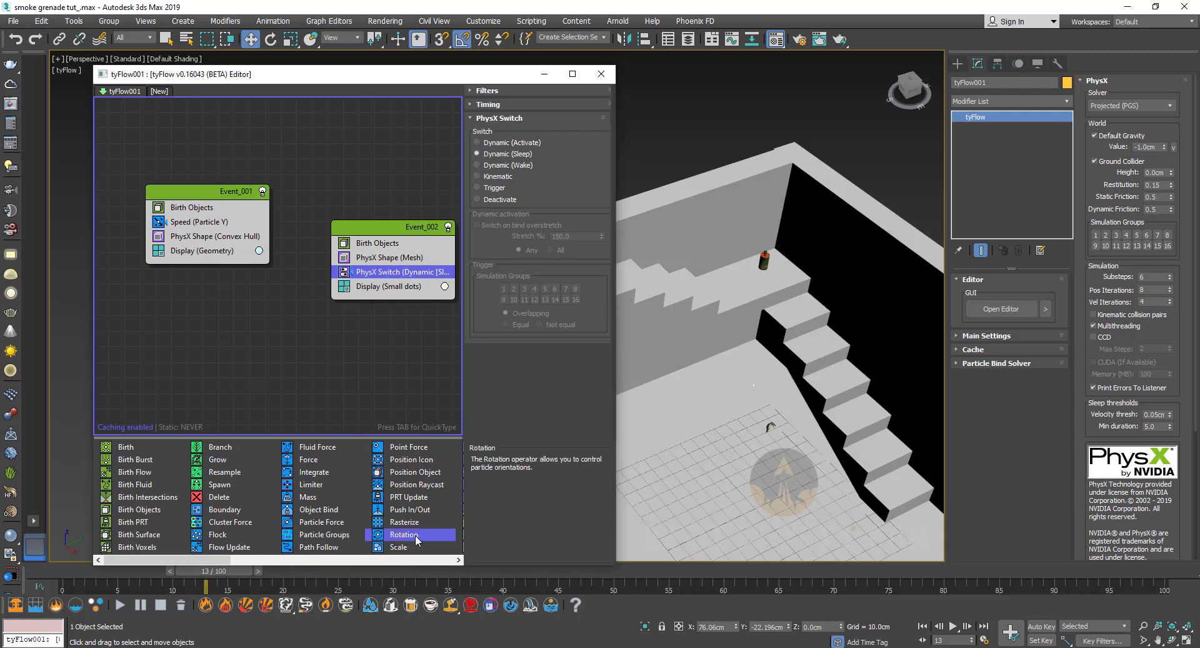
drag(319, 434, 183, 248)
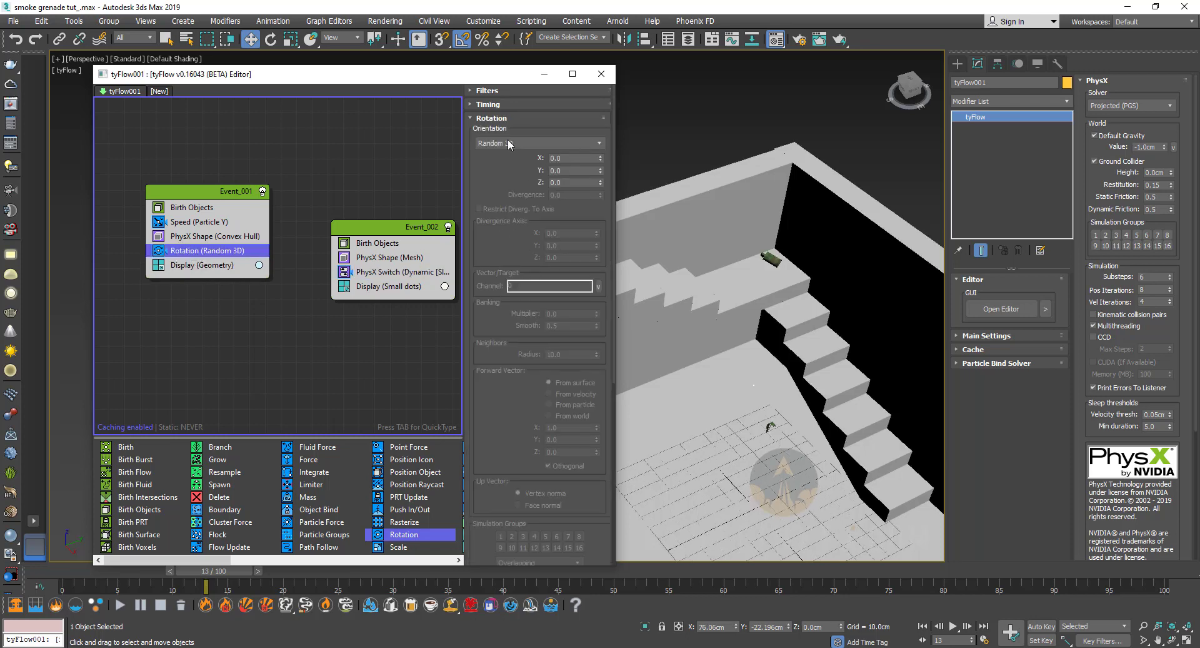
click(491, 104)
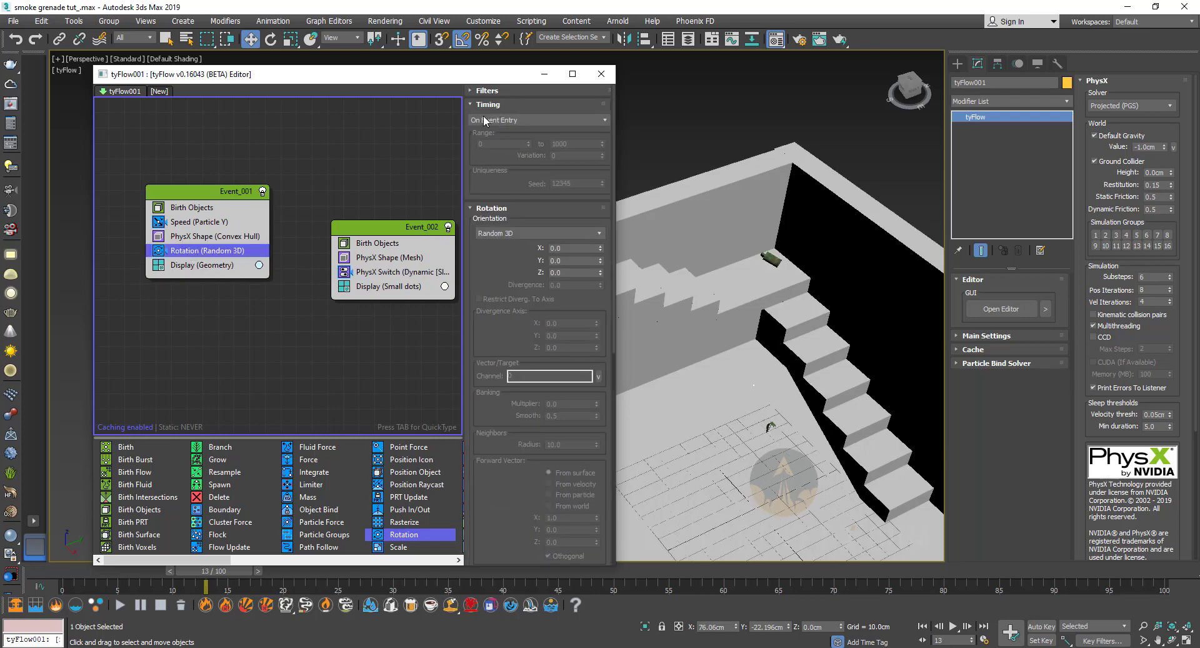
click(494, 118)
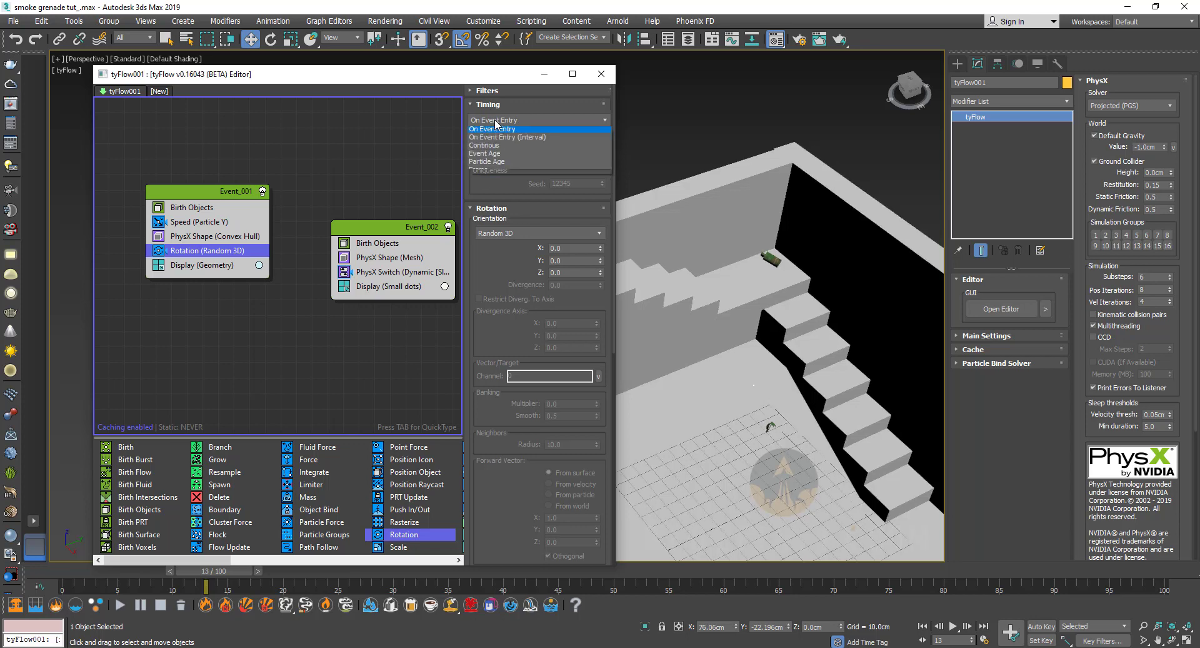
Rotate the original grenade body -15° about Z at the top of the stairs and scrub to frame 34 to check the throw.
right_click(640, 323)
click(663, 260)
middle_drag(569, 284, 662, 353)
scroll(629, 320, up, 3)
click(615, 305)
key(e)
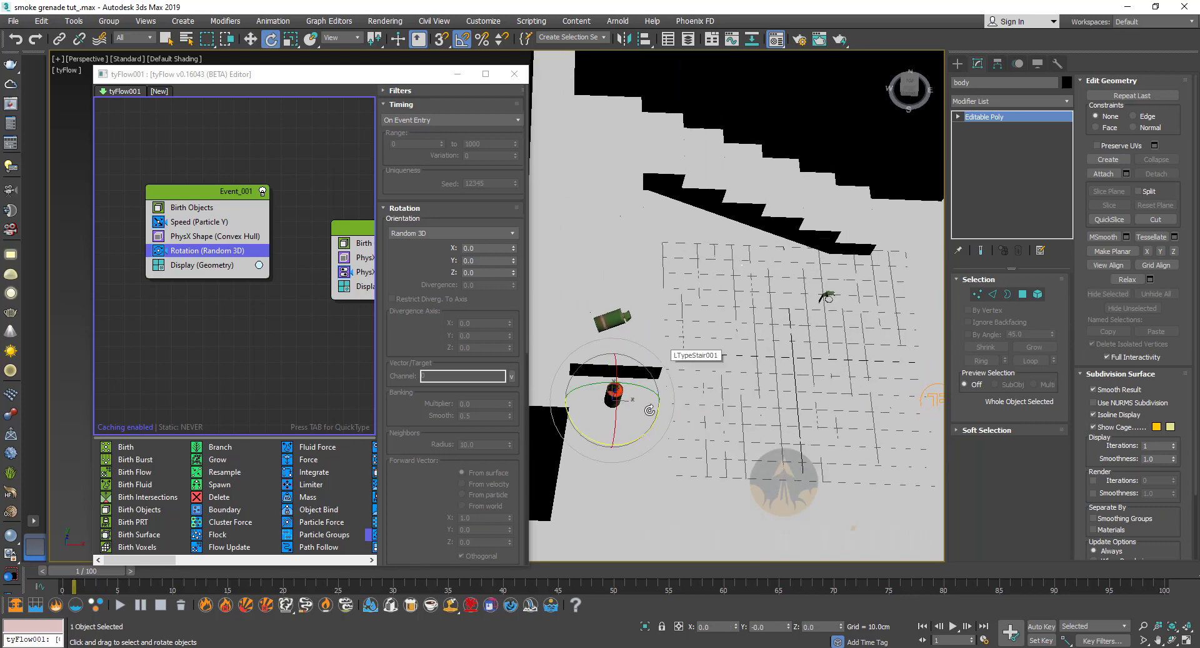
drag(651, 420, 638, 425)
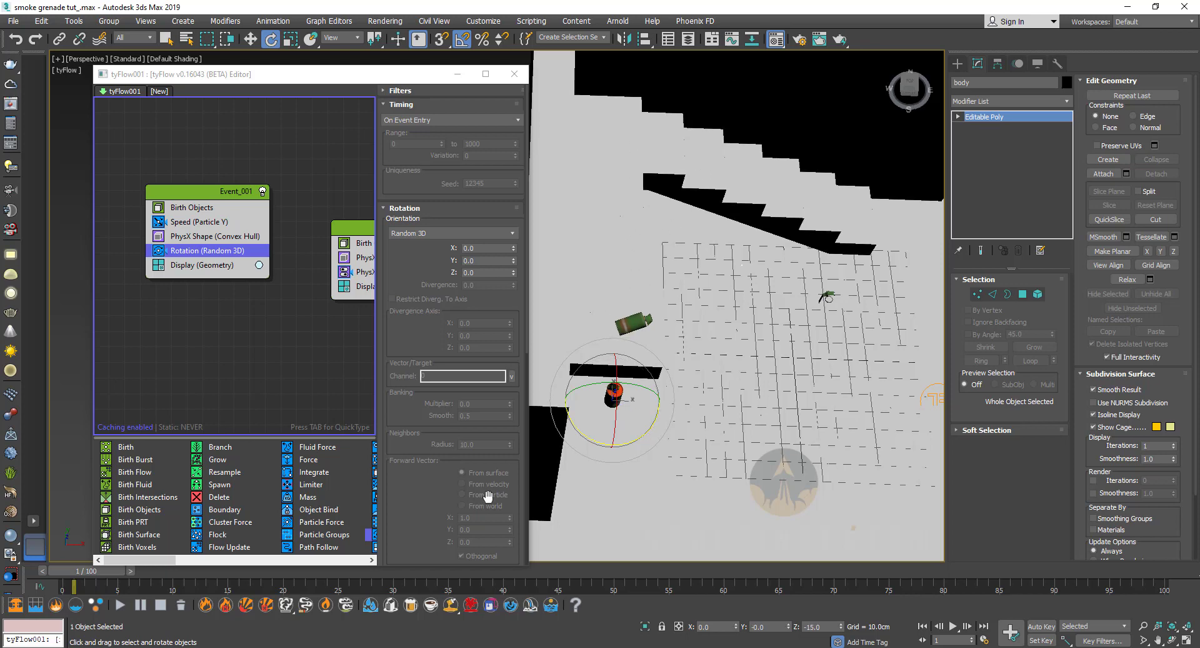
drag(111, 570, 451, 573)
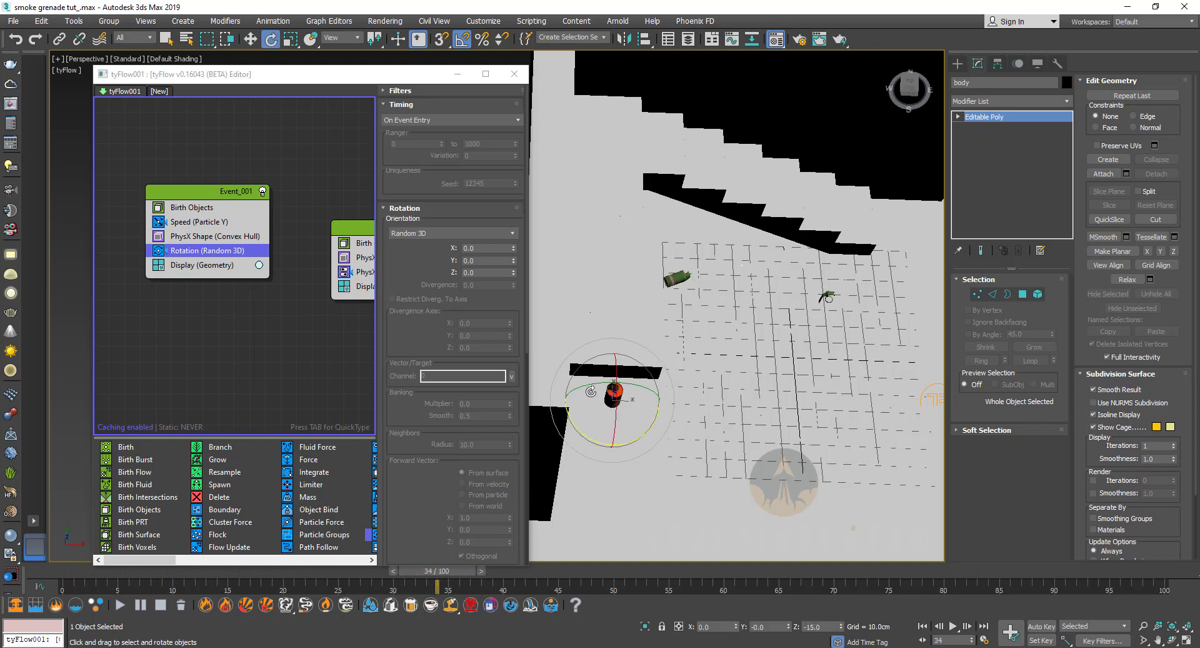
Tilt the grenade body to about -19.4° in X, -5.1° in Y and -19.1° in Z, and scrub through to frame 100.
alt+middle_drag(718, 322, 709, 304)
middle_drag(695, 409, 680, 351)
drag(593, 349, 598, 375)
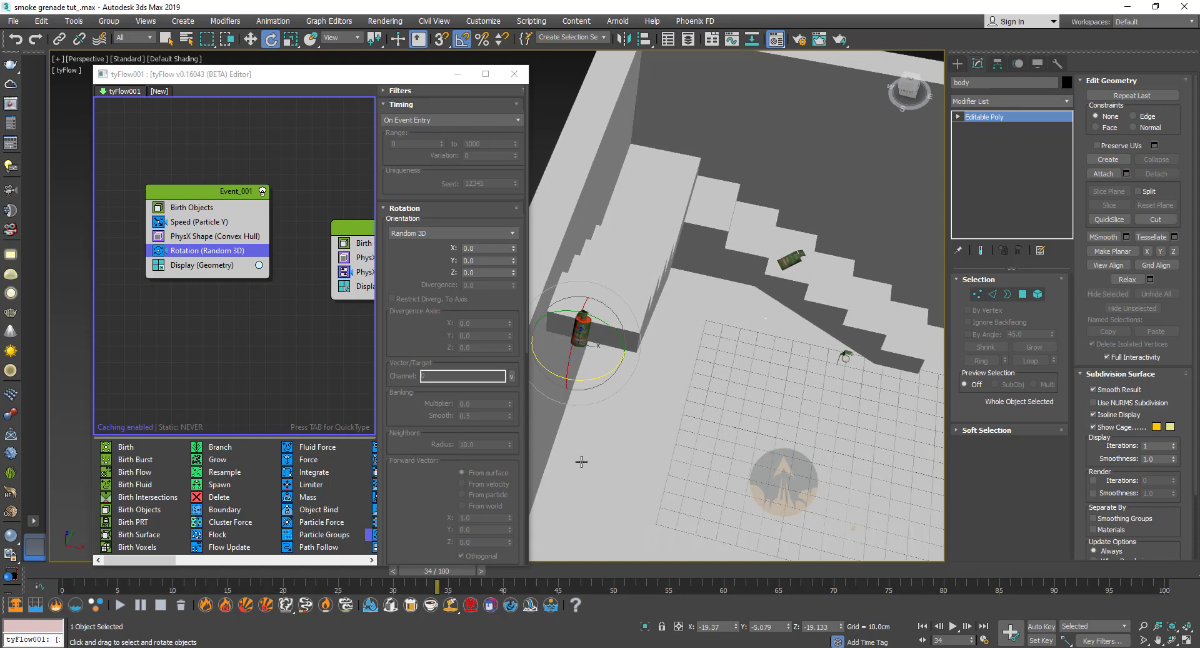
drag(444, 580, 1177, 577)
Turn the grenade body a further -15° about Z and check its throw by scrubbing back from frame 100.
key(e)
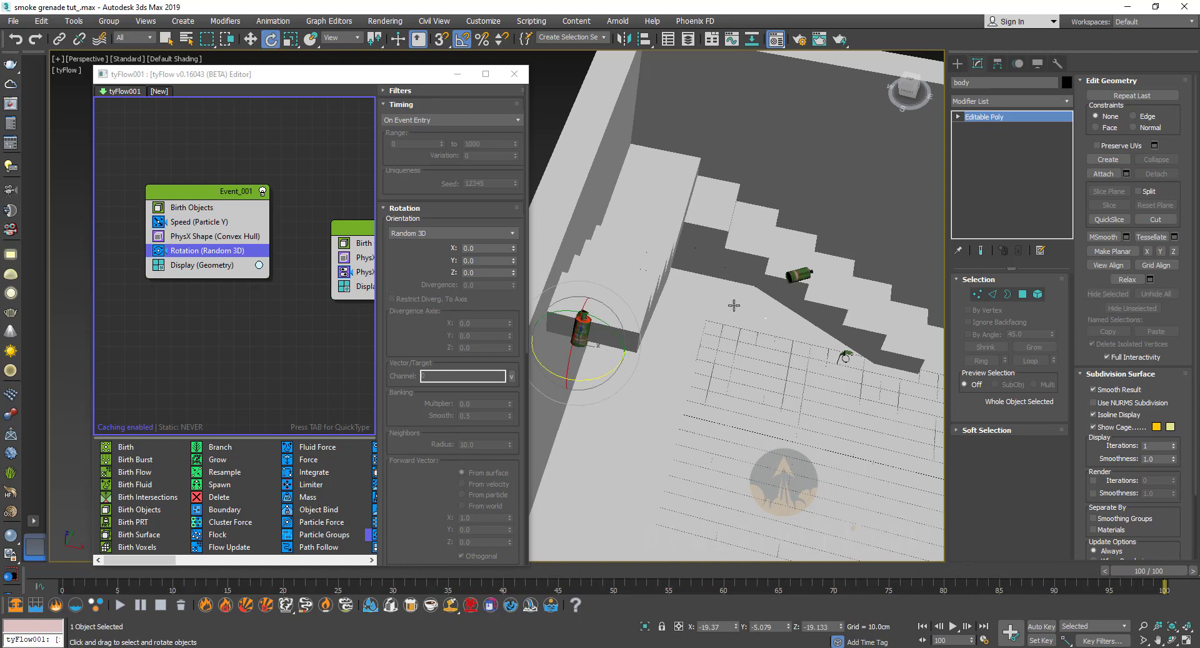
alt+middle_drag(733, 305, 606, 390)
drag(592, 379, 581, 382)
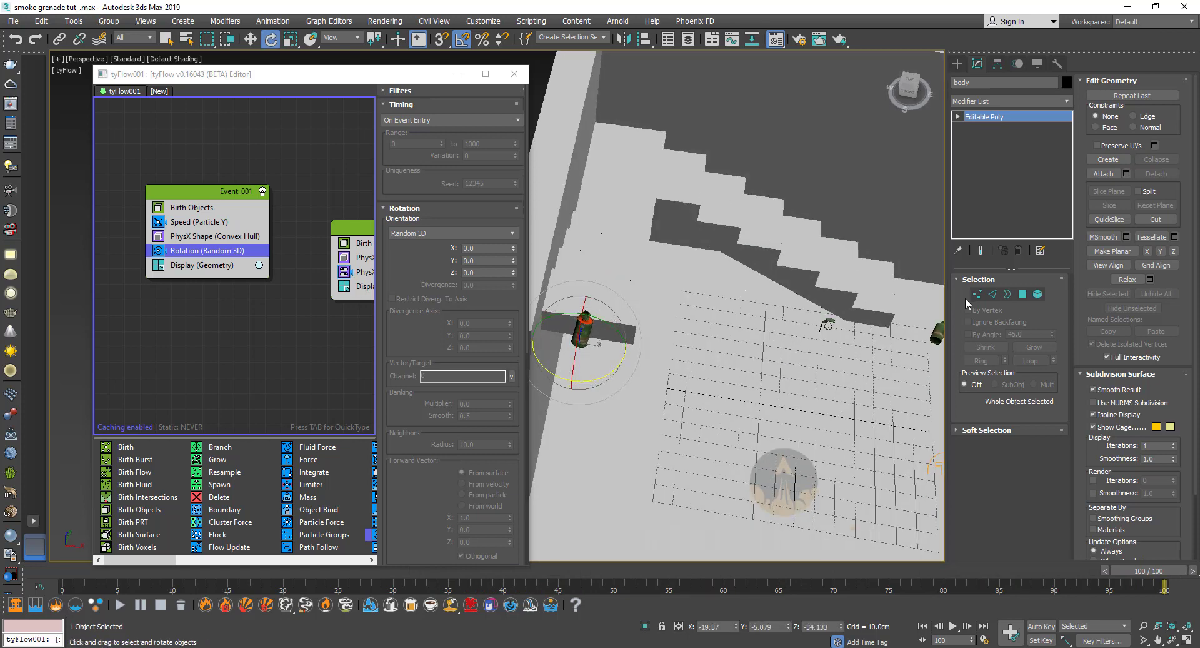
middle_drag(880, 275, 824, 249)
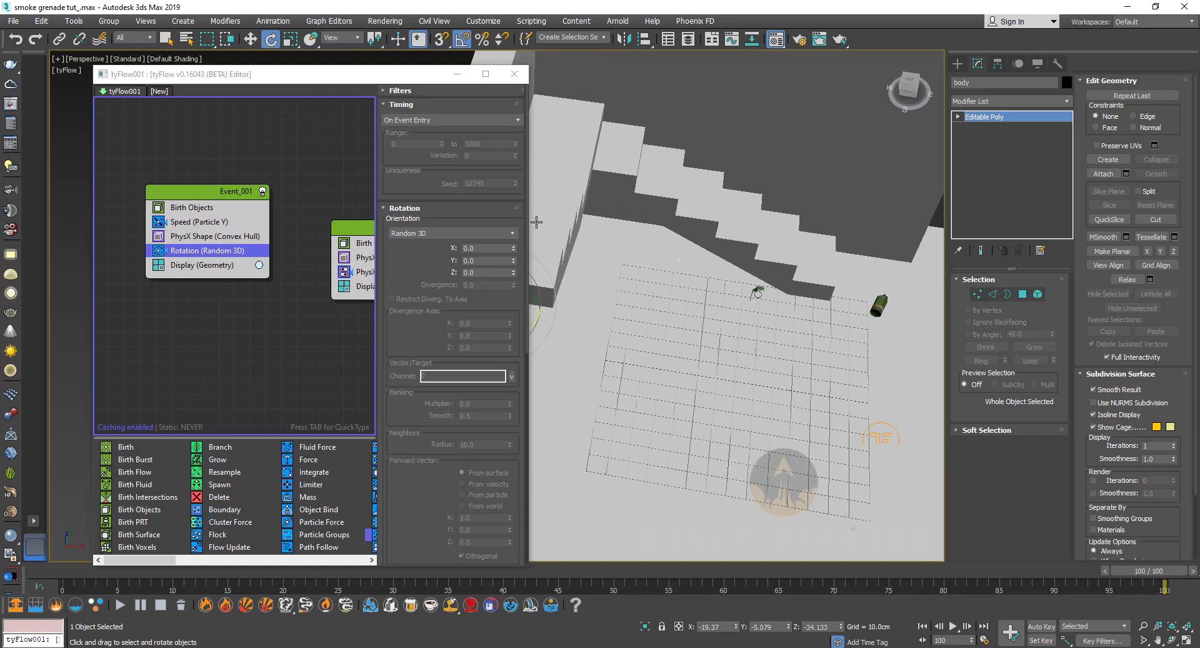
drag(530, 222, 447, 219)
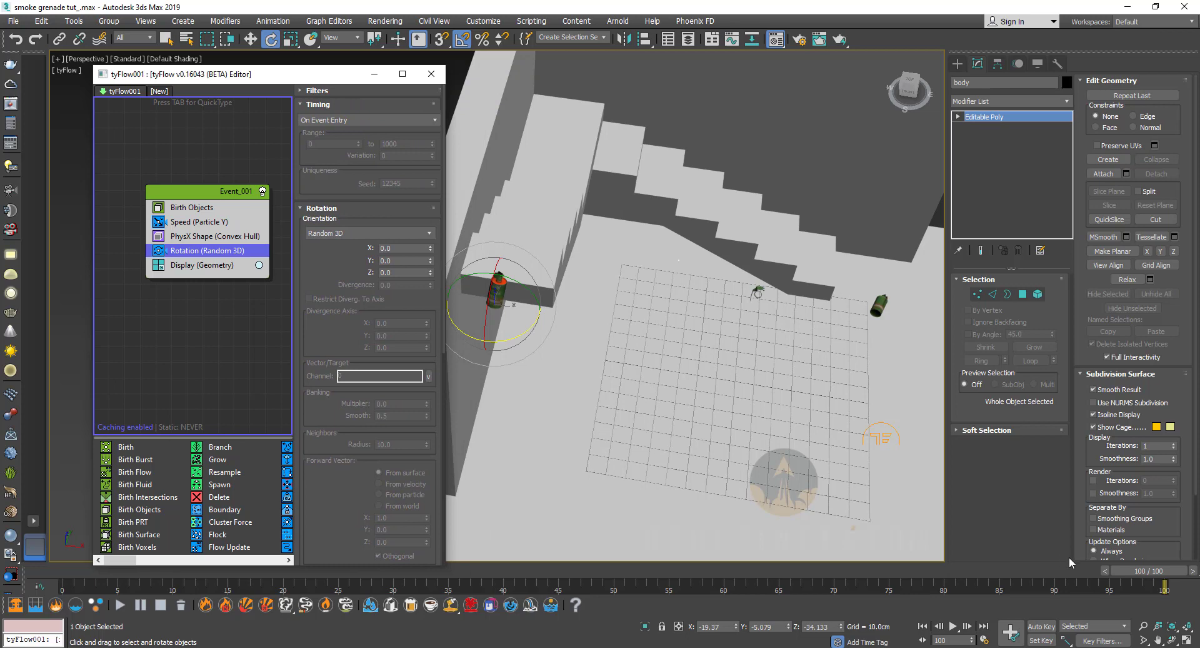
drag(1136, 576, 688, 570)
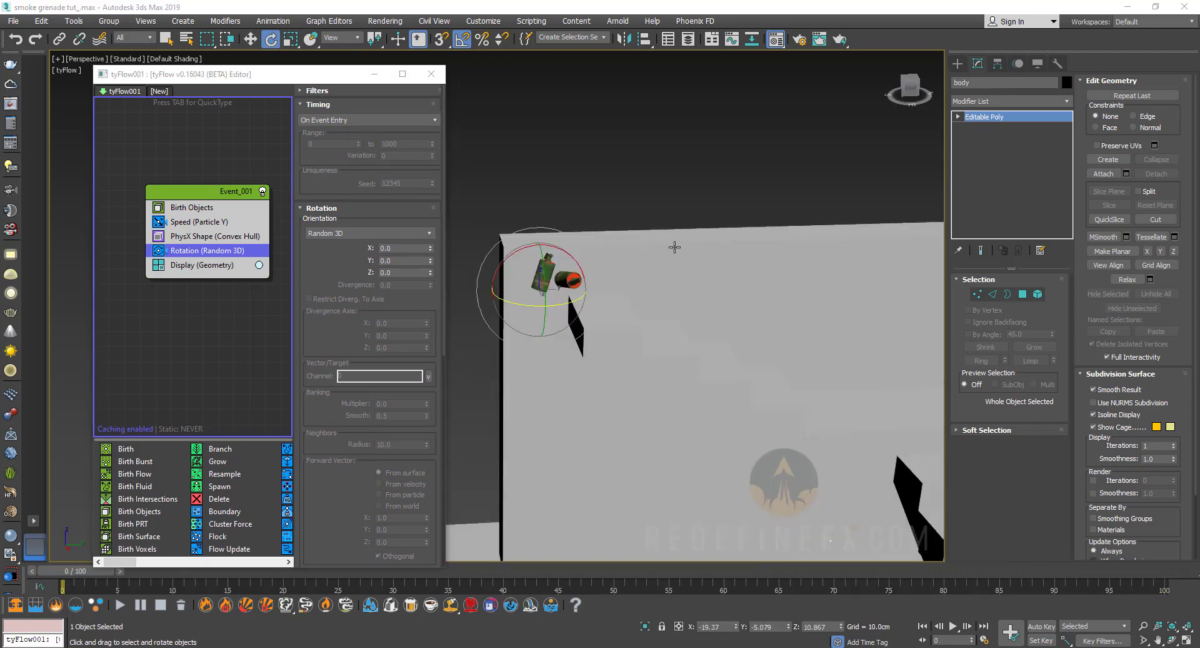
Adjust the magnitude of the first event's Speed operator and scrub to frame 29 to check the throw.
click(201, 222)
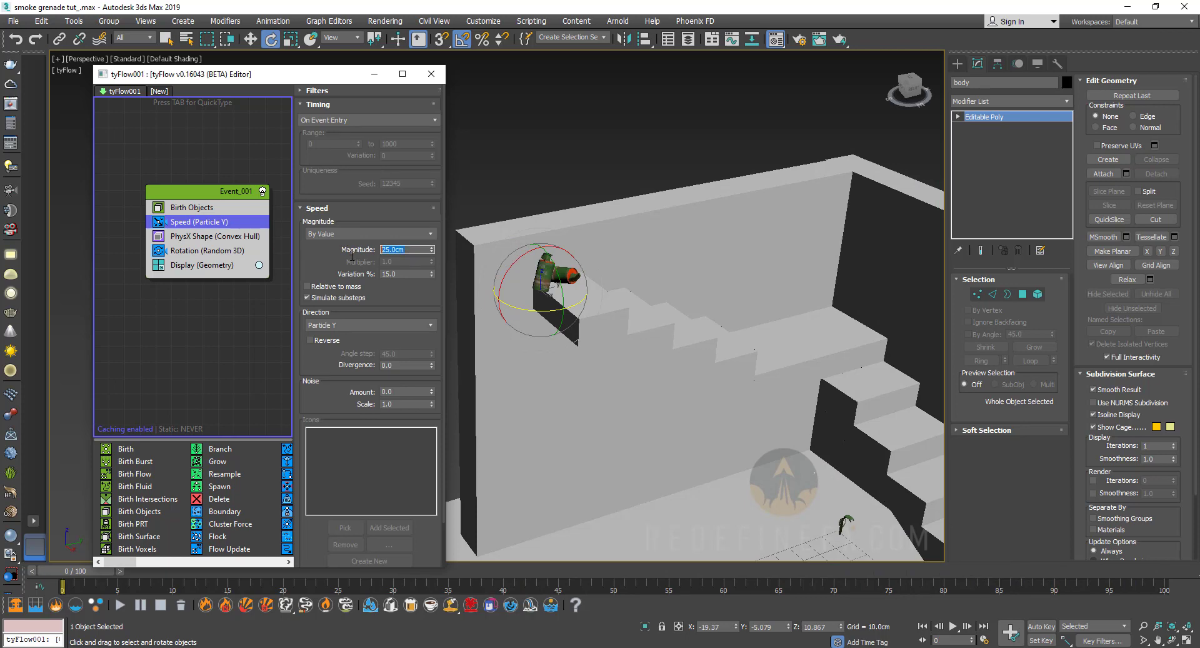
key(Return)
drag(85, 576, 392, 576)
Set the restitution of the second event's PhysX Shape to 0.3.
drag(445, 312, 614, 300)
middle_drag(343, 255, 271, 245)
click(309, 248)
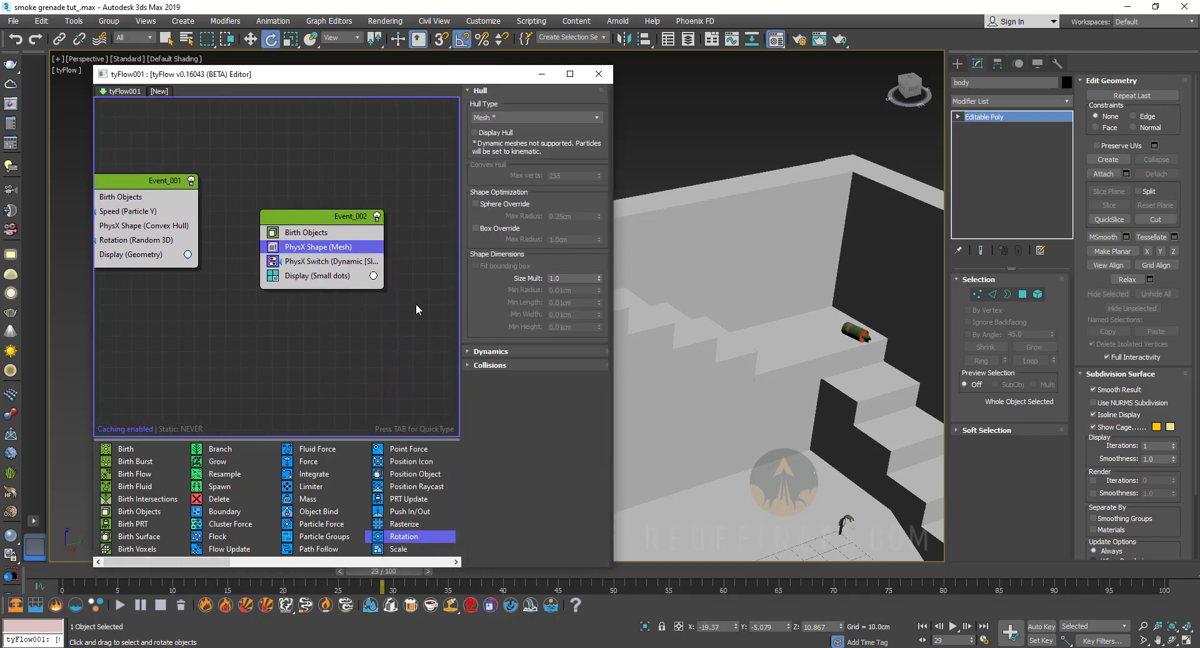
click(494, 351)
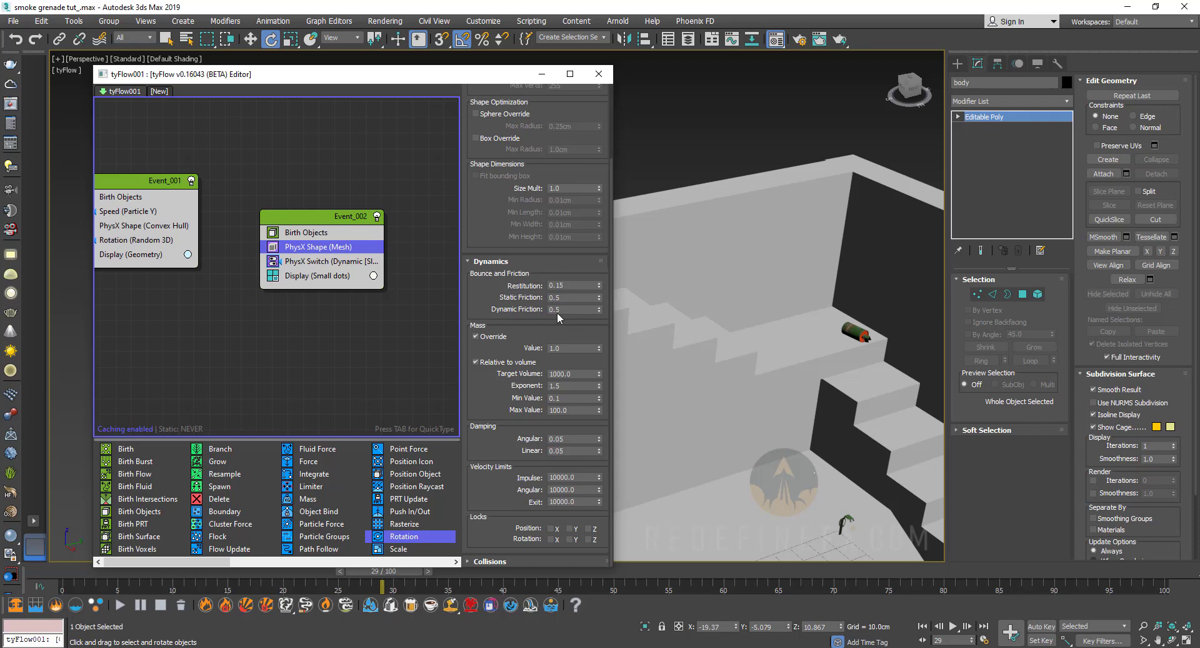
drag(576, 285, 556, 286)
text(3)
key(Return)
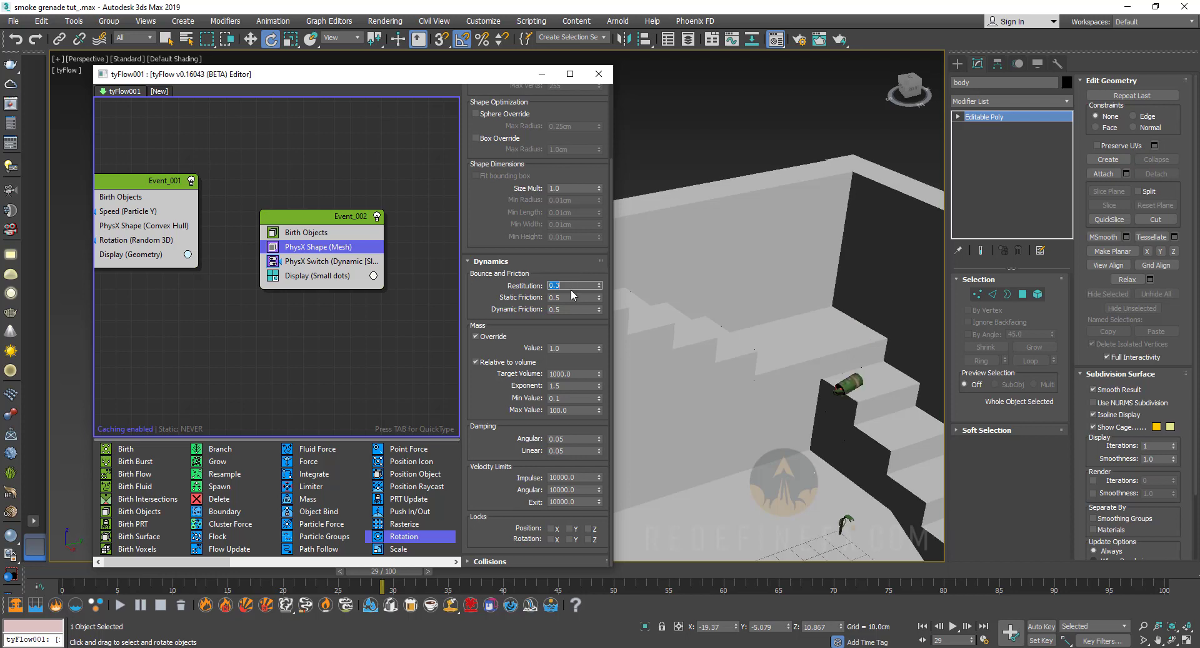
Scrub and play the simulation to examine the grenade's fall down the stairs, and review the first event's PhysX Shape and Speed settings.
drag(62, 579, 793, 614)
middle_drag(879, 449, 680, 257)
drag(760, 570, 969, 593)
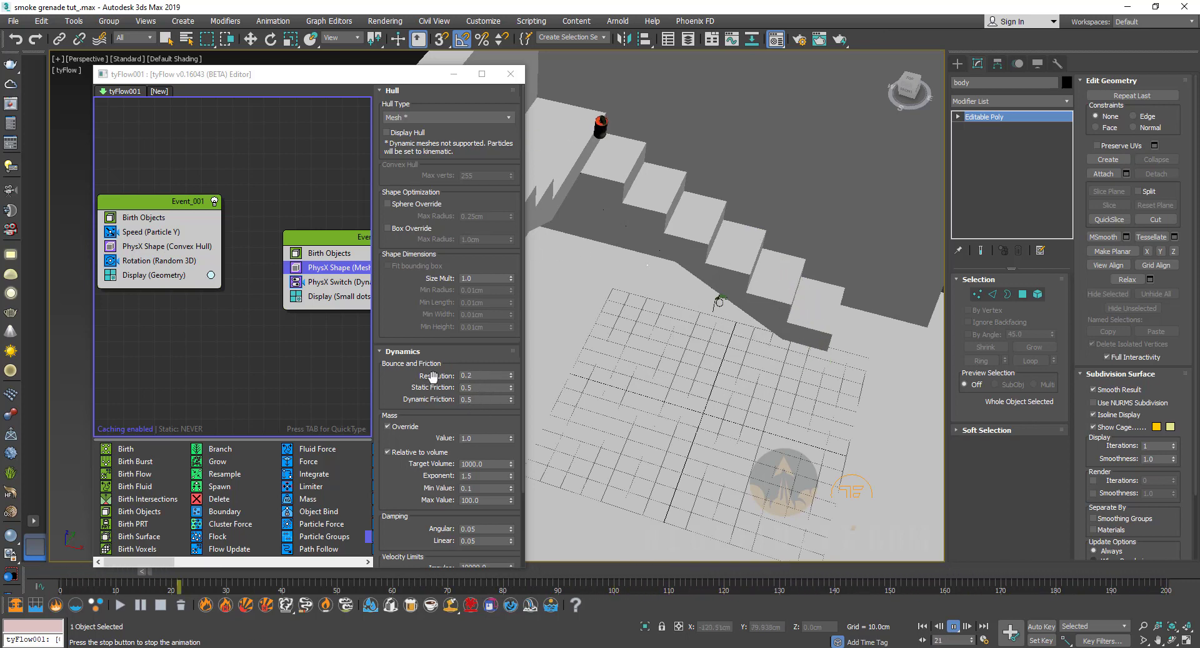
click(111, 251)
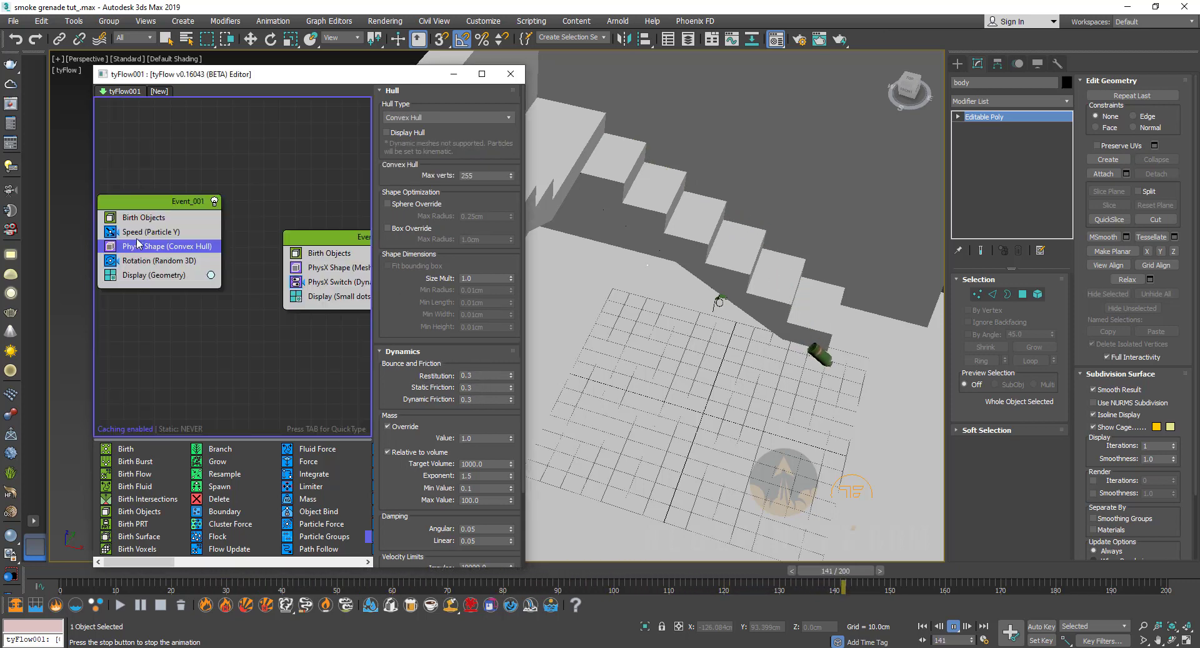
click(181, 232)
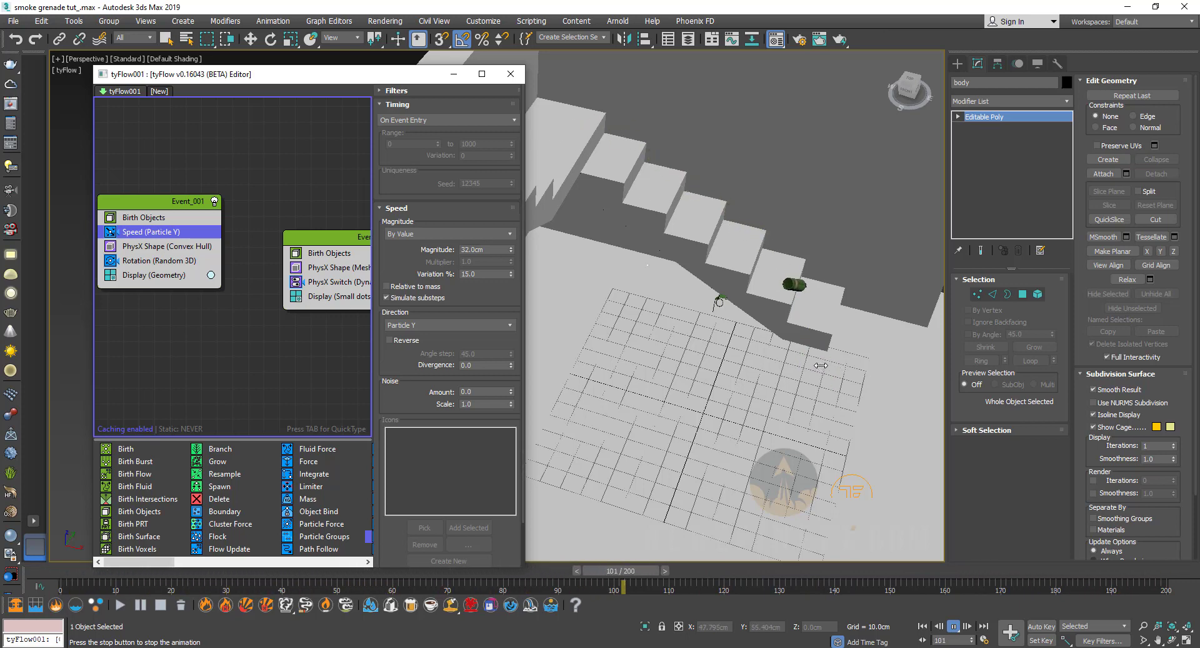
click(954, 627)
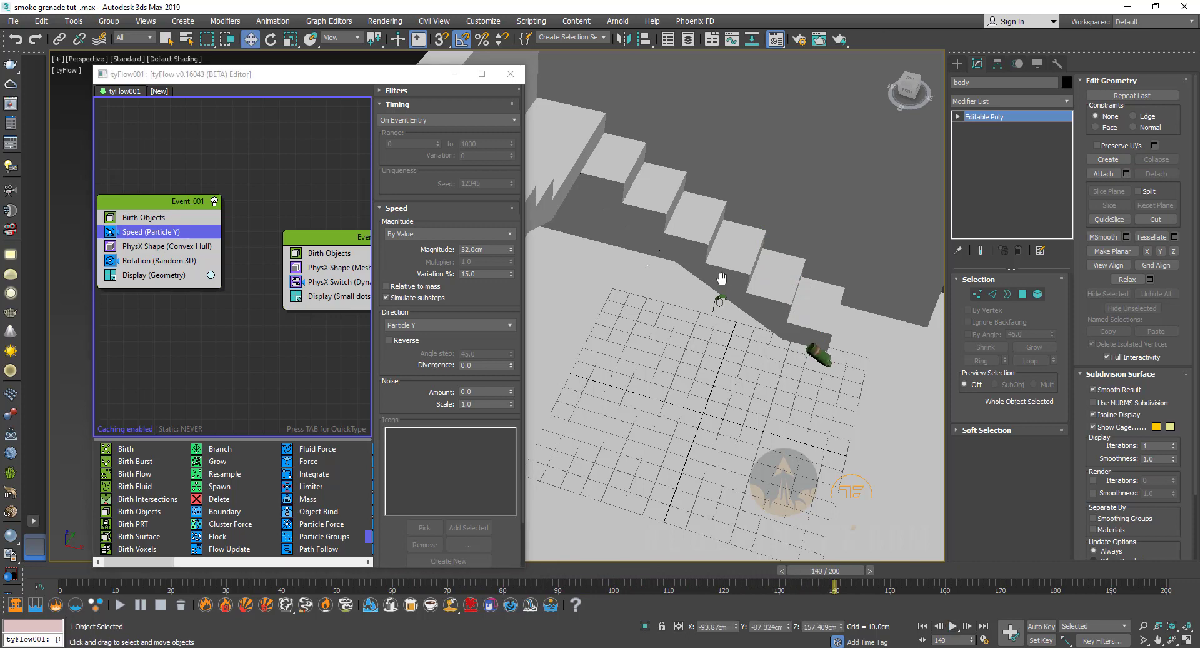
Examine the whole stair scene and inspect the original grenade model up close at the top of the stairs.
scroll(722, 278, down, 7)
alt+middle_drag(753, 289, 718, 276)
scroll(722, 287, up, 3)
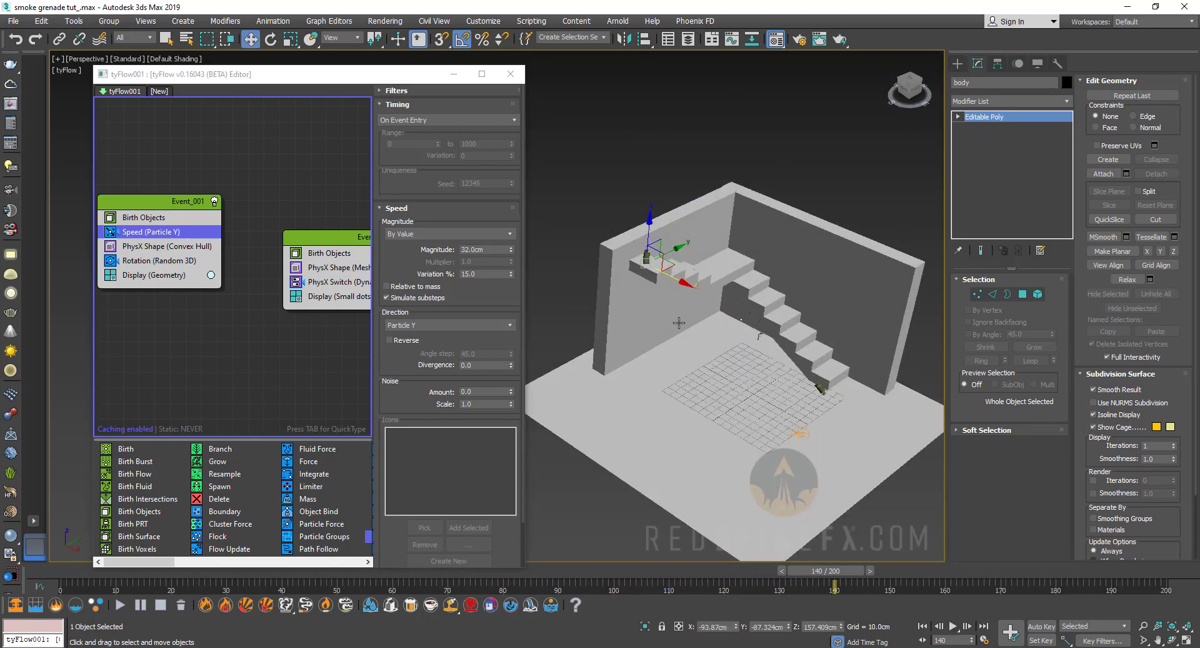
alt+middle_drag(725, 300, 734, 313)
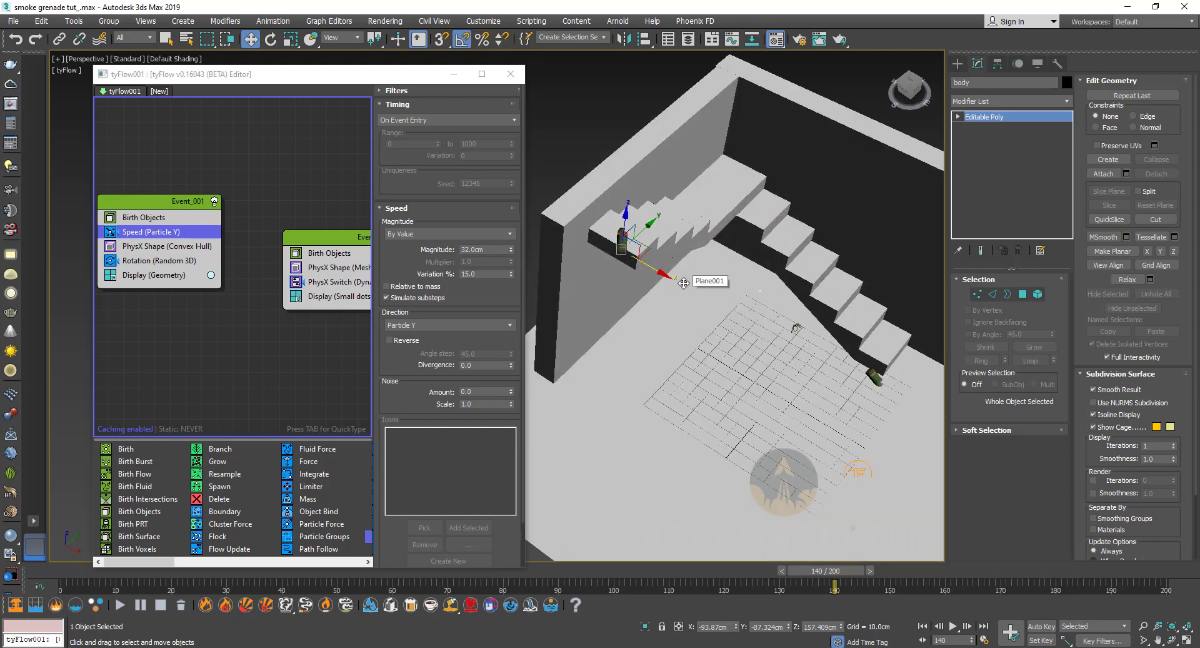
scroll(610, 224, up, 4)
scroll(643, 260, up, 3)
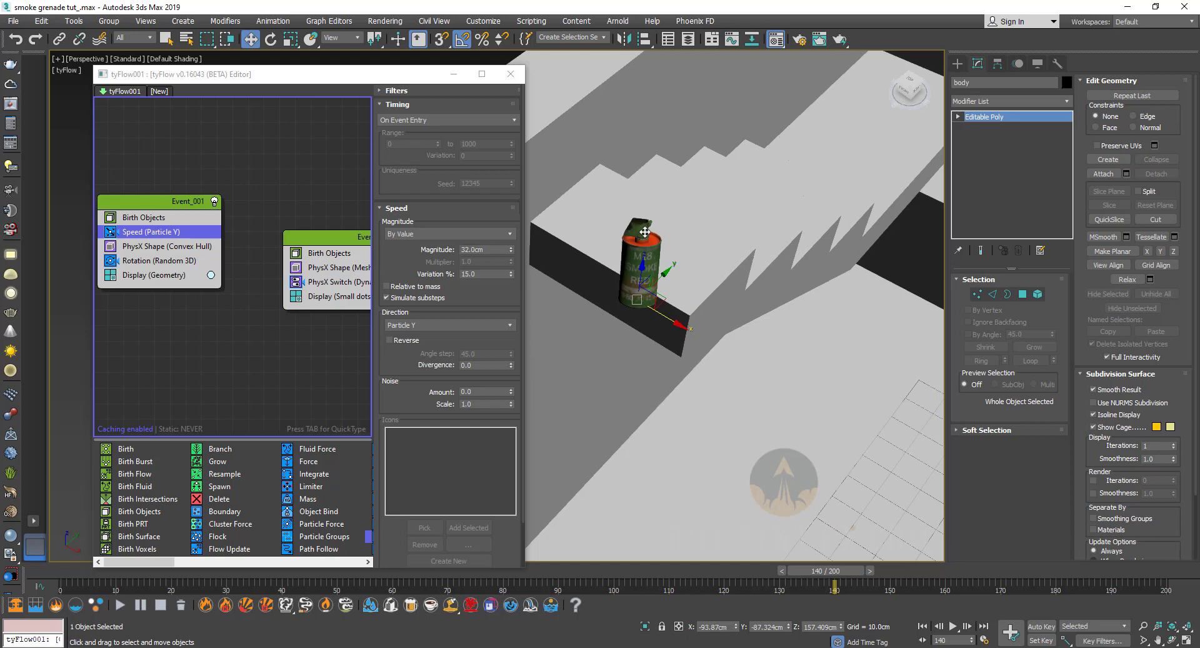
scroll(645, 232, up, 2)
scroll(659, 243, up, 3)
scroll(625, 228, up, 3)
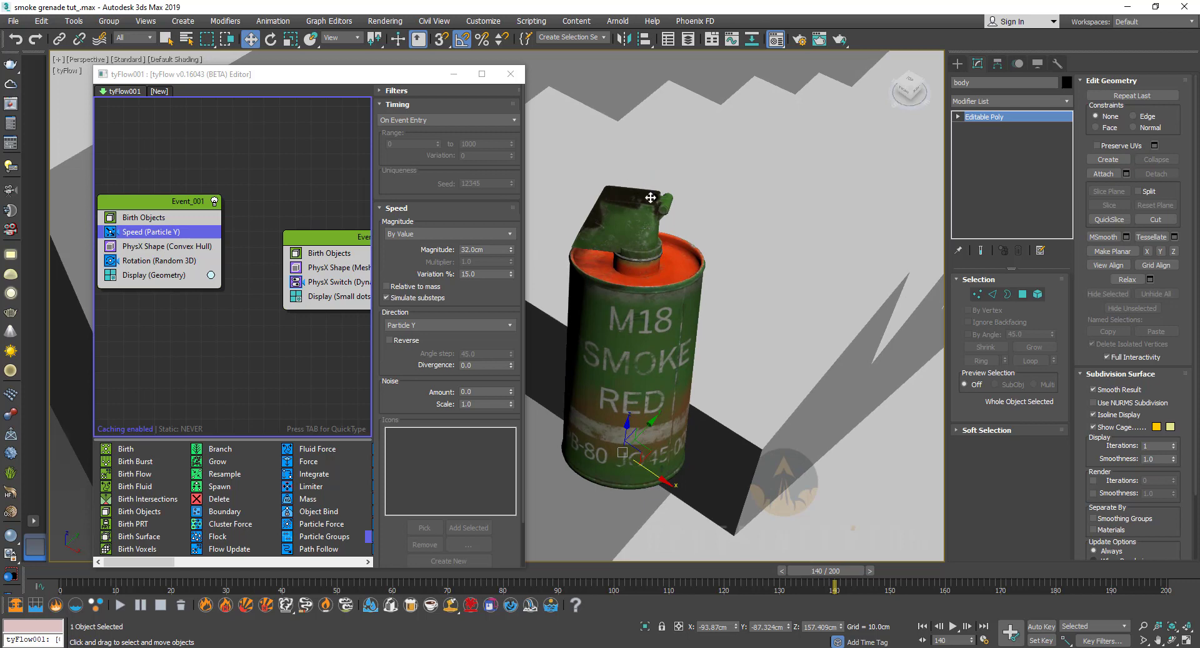
scroll(664, 283, down, 3)
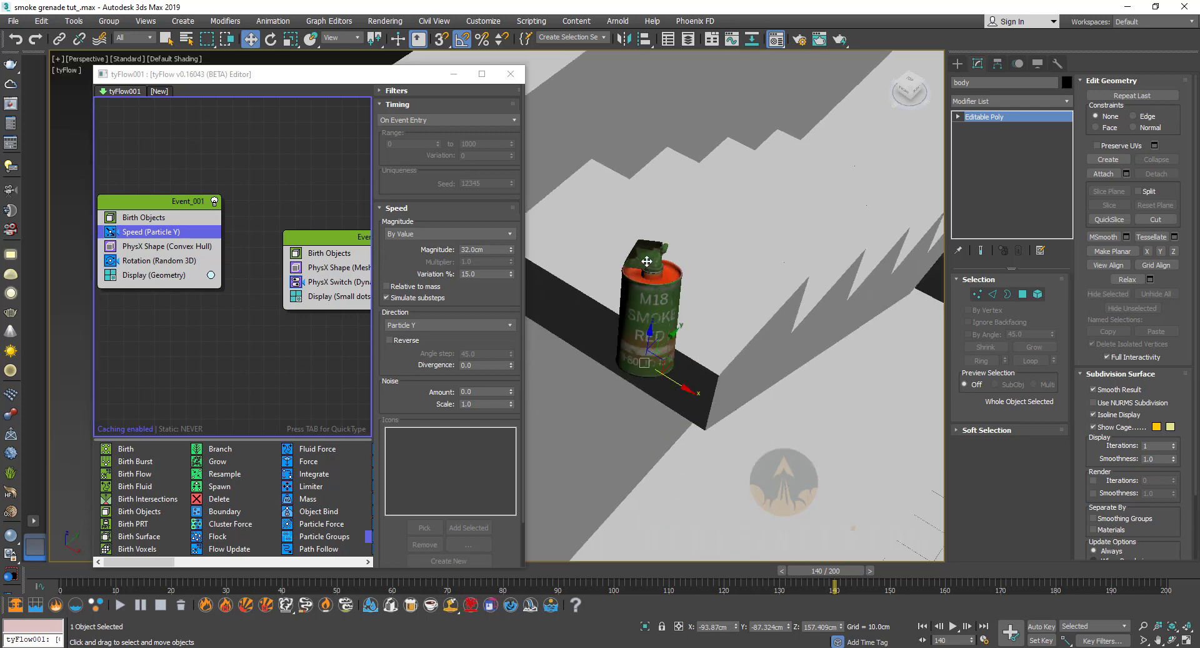
scroll(699, 256, down, 4)
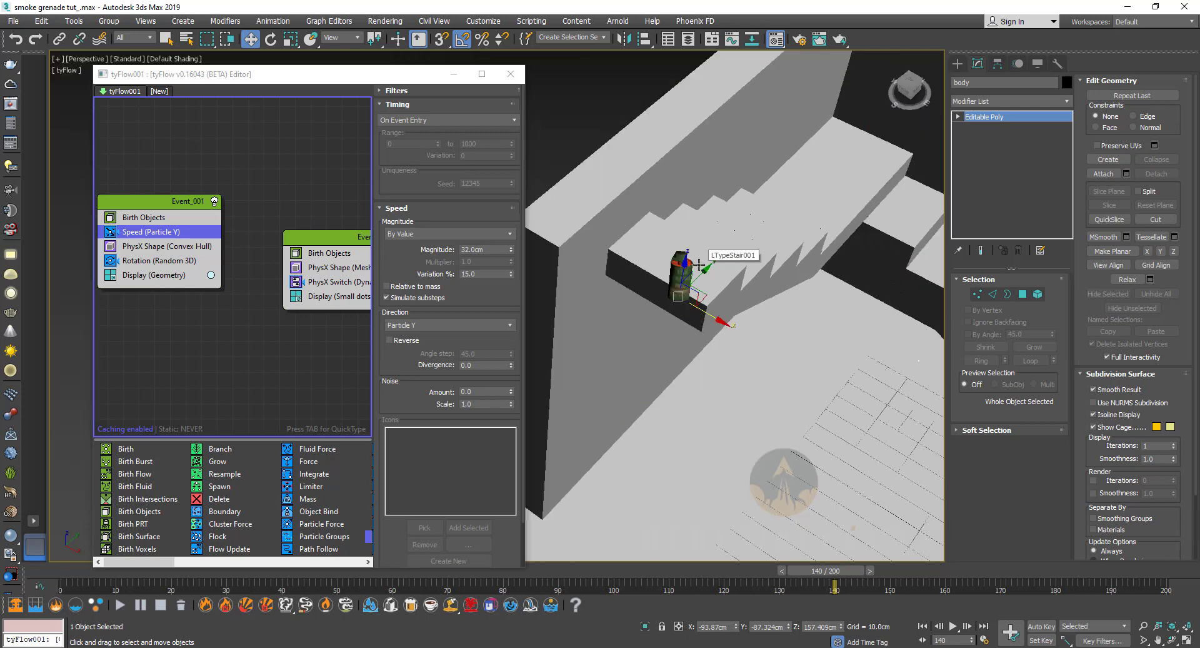
scroll(693, 262, up, 5)
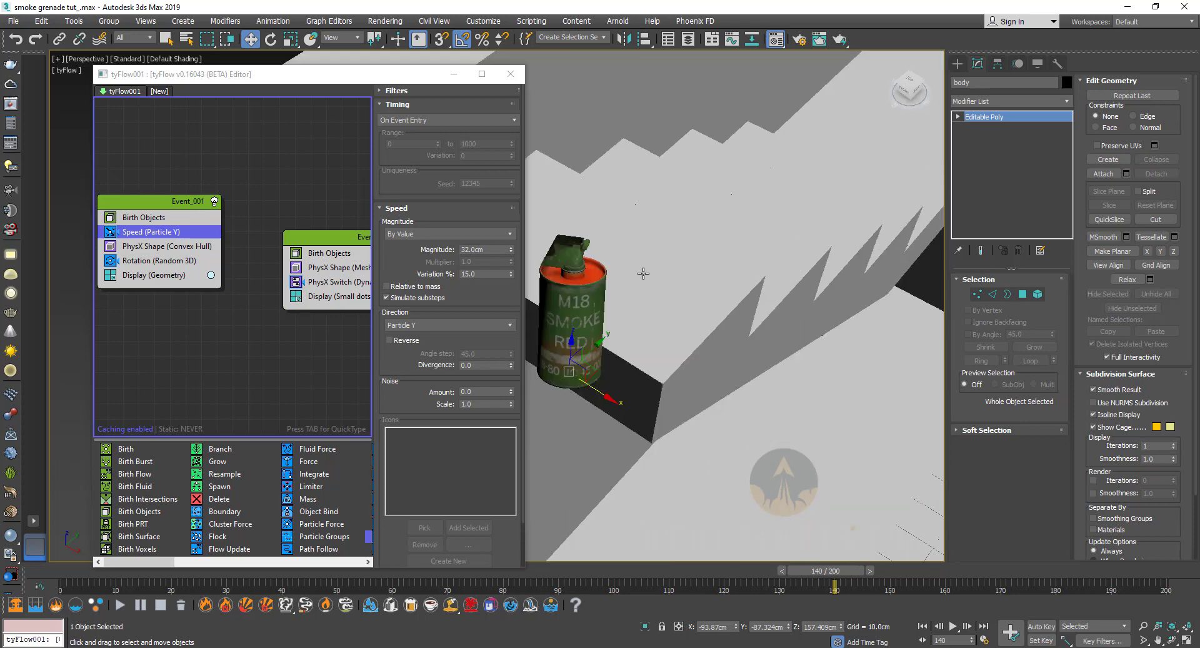
scroll(643, 273, down, 3)
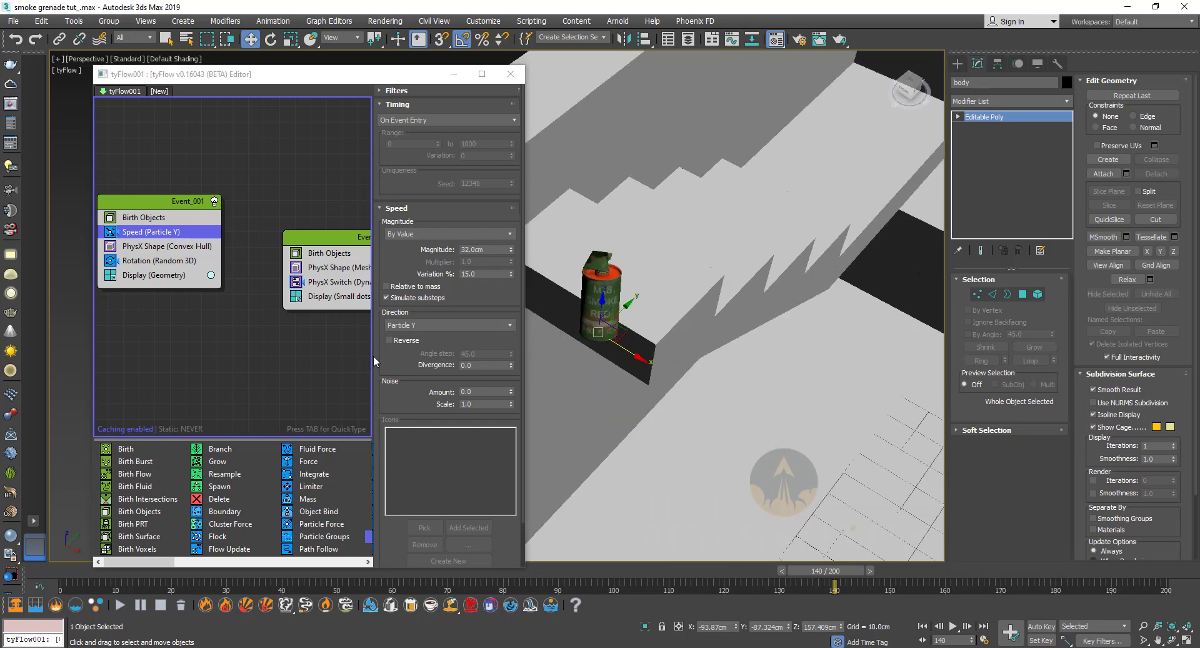
Add an Export Particles operator to the end of the first event and set its export type to Objects.
drag(157, 561, 345, 561)
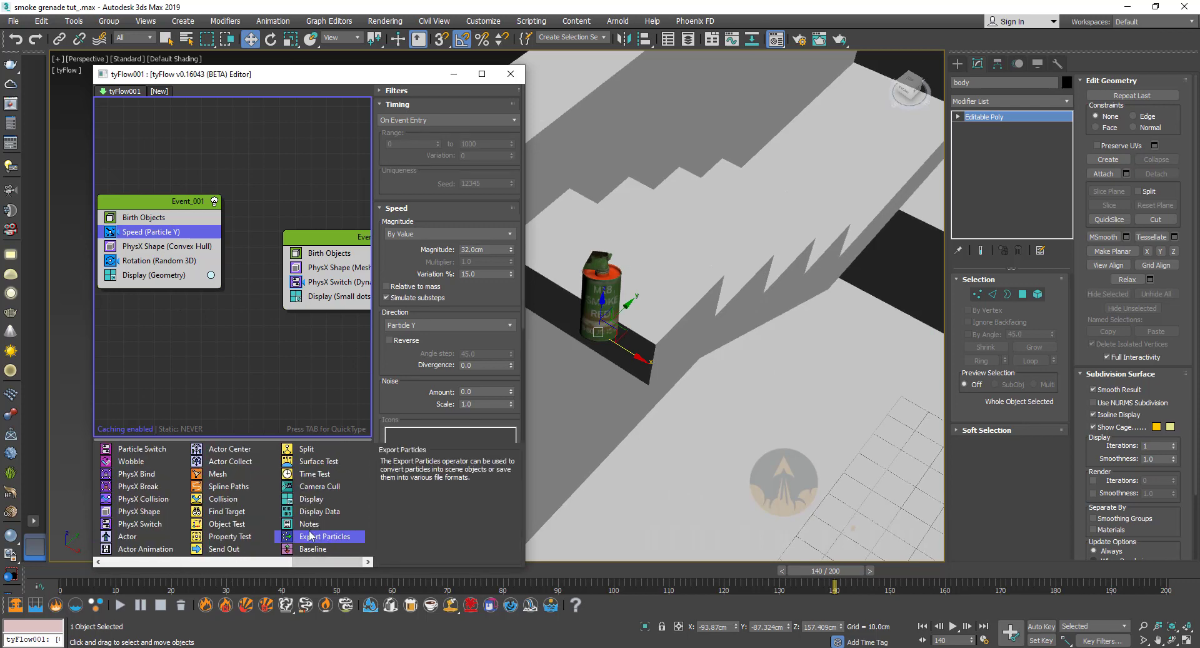
drag(150, 300, 139, 289)
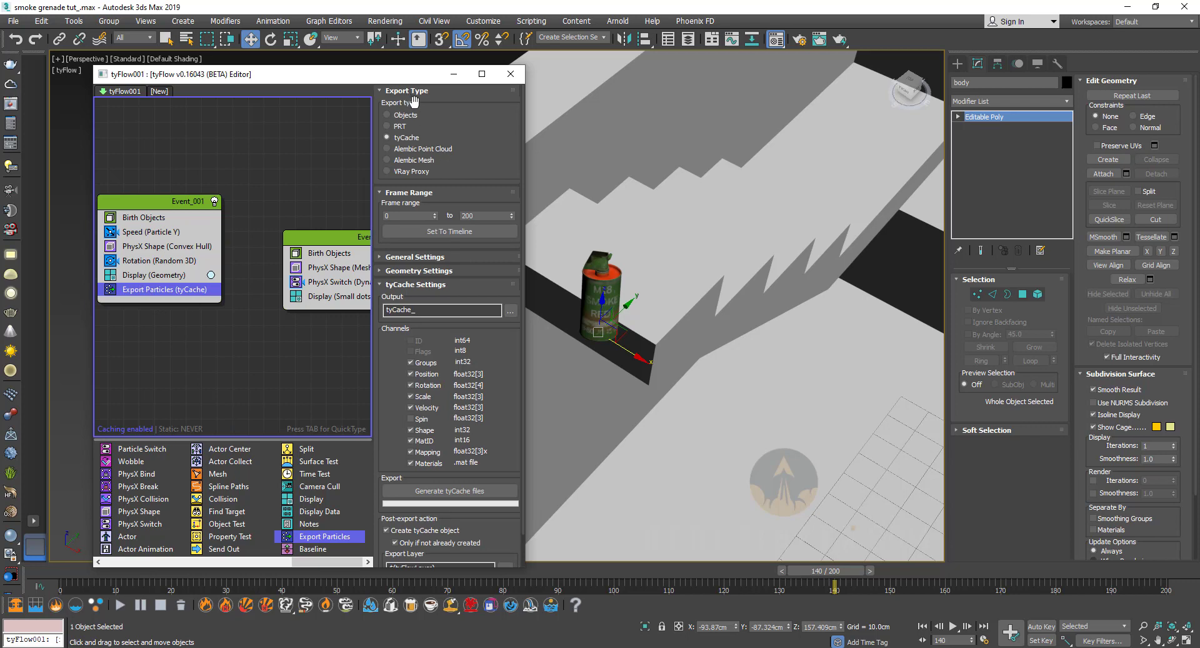
click(387, 115)
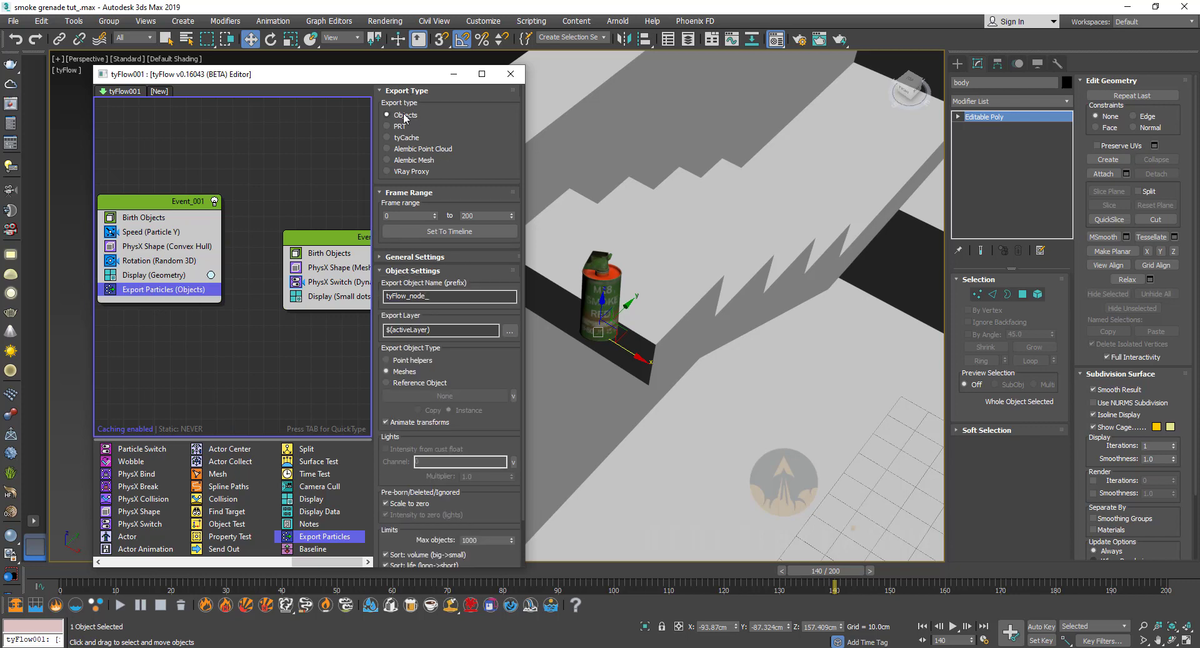
Set the export object name prefix to EXPORTED TYFLOW and export the grenade particle as a mesh object with animated transforms.
scroll(448, 538, down, 2)
click(443, 541)
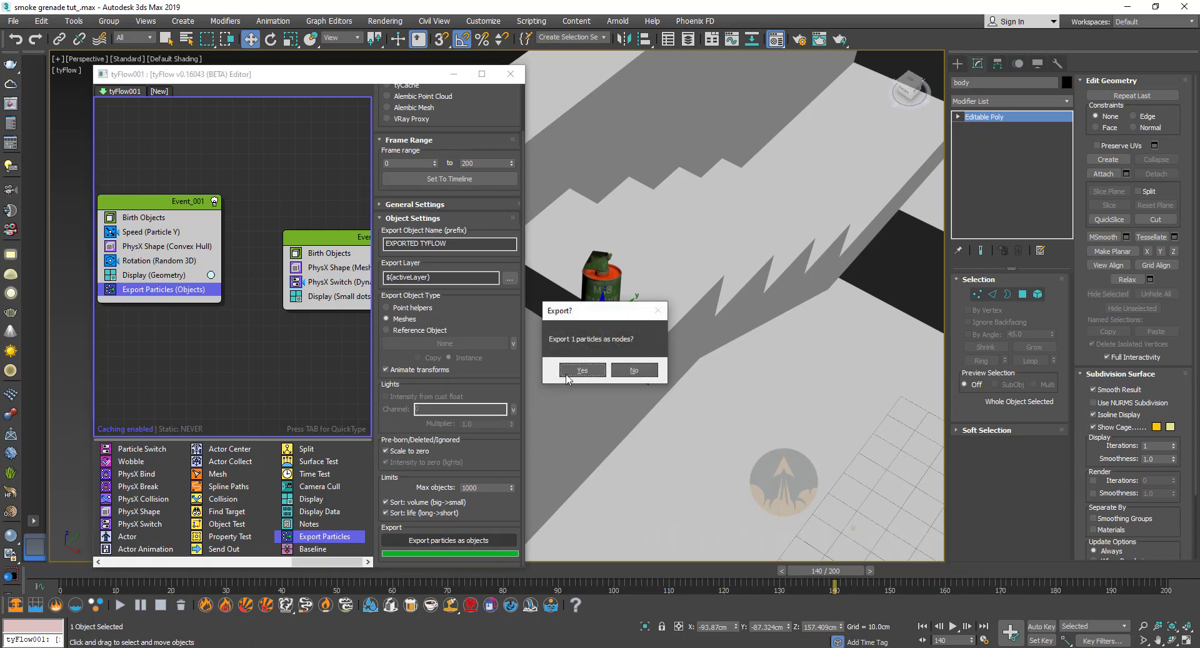
click(581, 370)
click(623, 371)
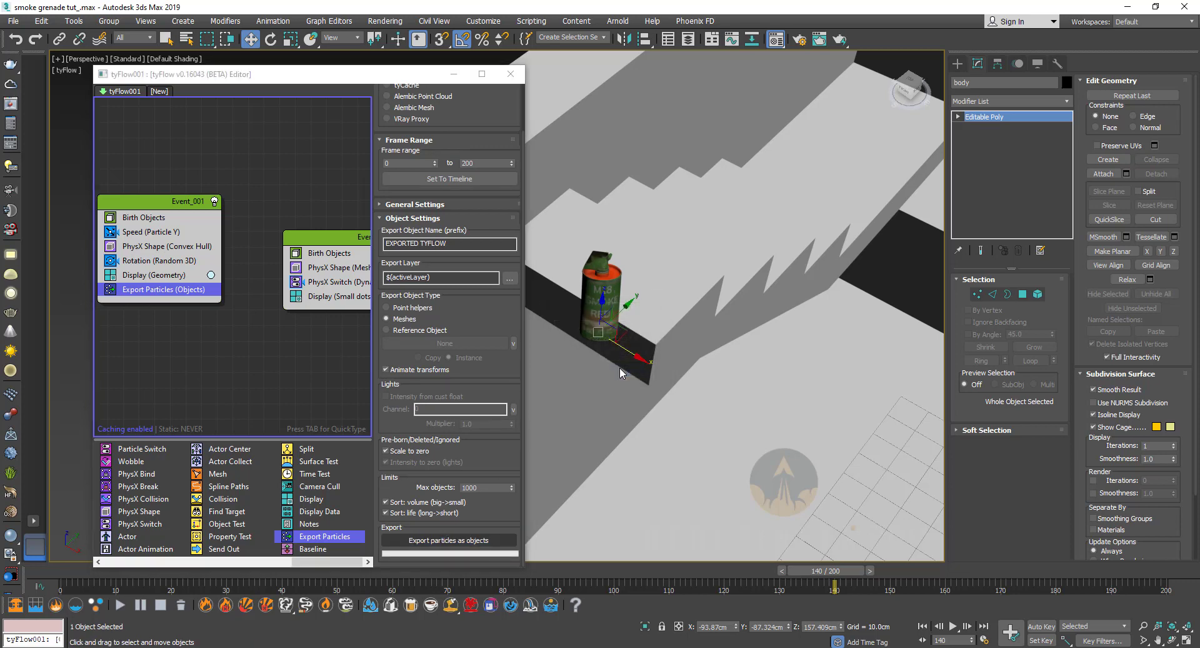
scroll(784, 337, down, 10)
alt+middle_drag(782, 403, 807, 366)
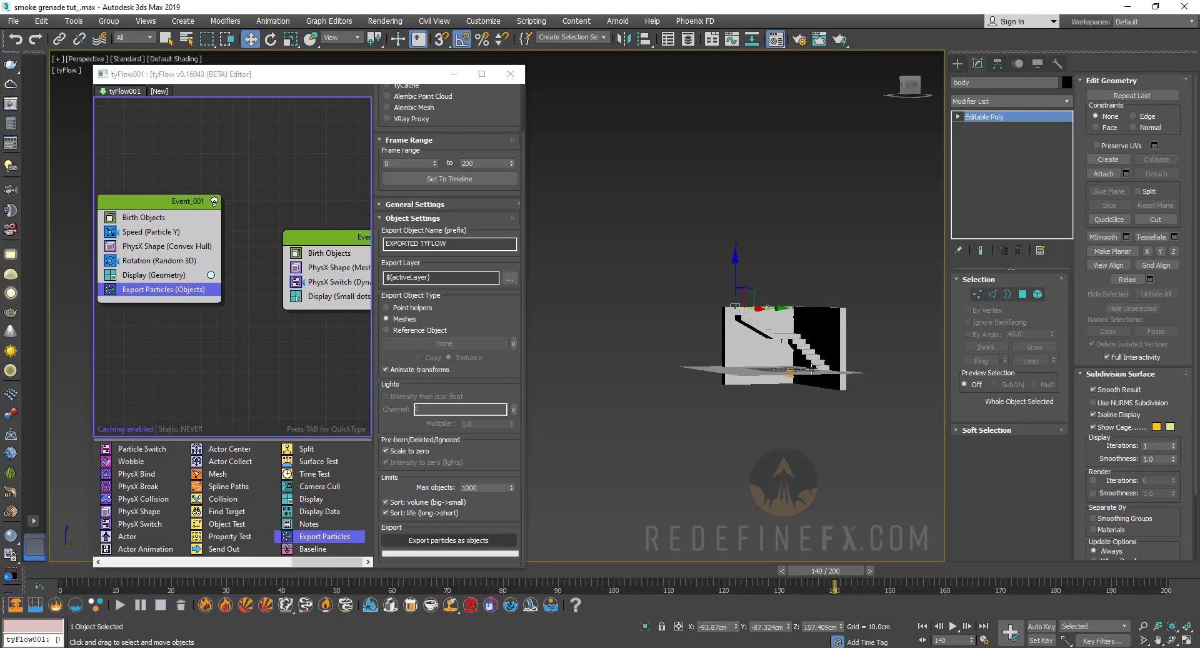
Hide the tyFlow object in the viewport.
scroll(807, 366, up, 3)
click(761, 387)
right_click(762, 387)
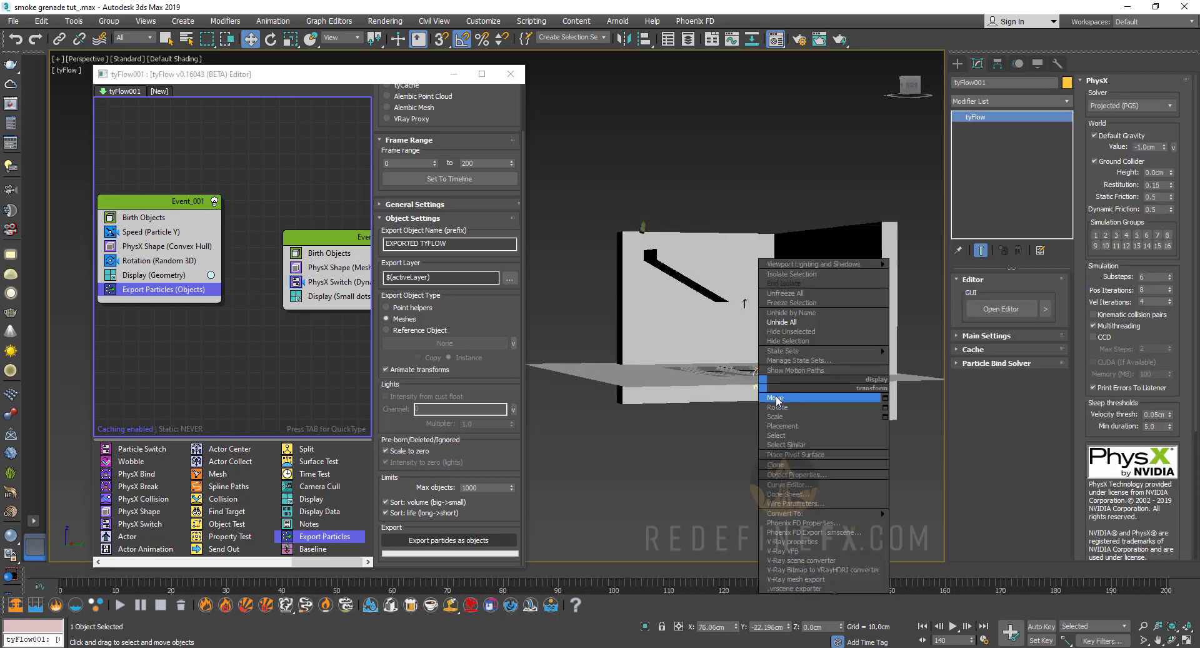
click(793, 343)
Examine the exported grenade mesh up close and scrub its baked animation down the stairs.
scroll(691, 289, up, 5)
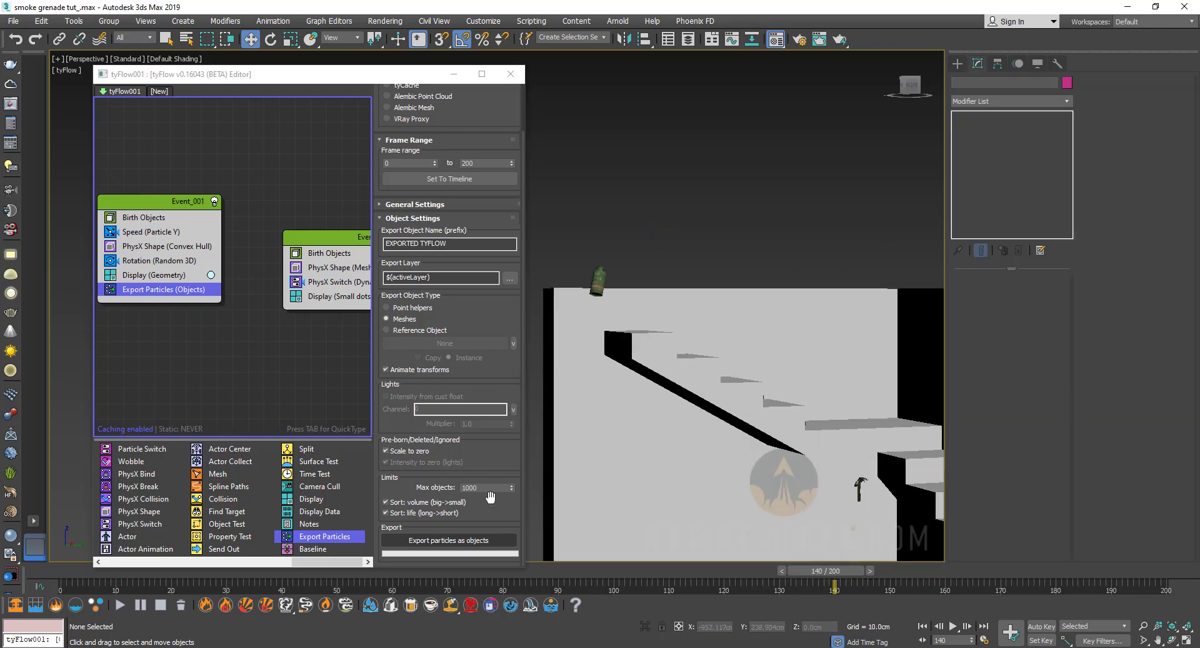
click(601, 276)
drag(524, 570, 280, 570)
middle_drag(925, 480, 775, 372)
click(821, 371)
drag(278, 578, 556, 578)
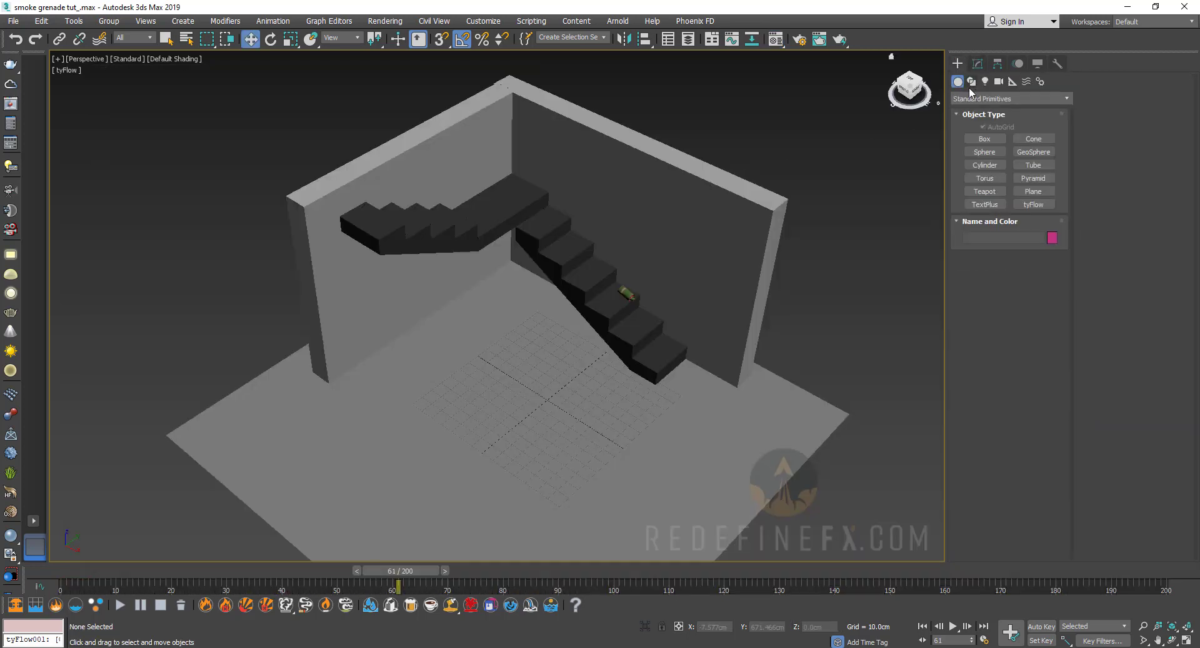
Create a Phoenix FD FireSmokeSim container about 267 by 200 cm and about 153 cm high enclosing the lower staircase.
click(975, 99)
click(969, 291)
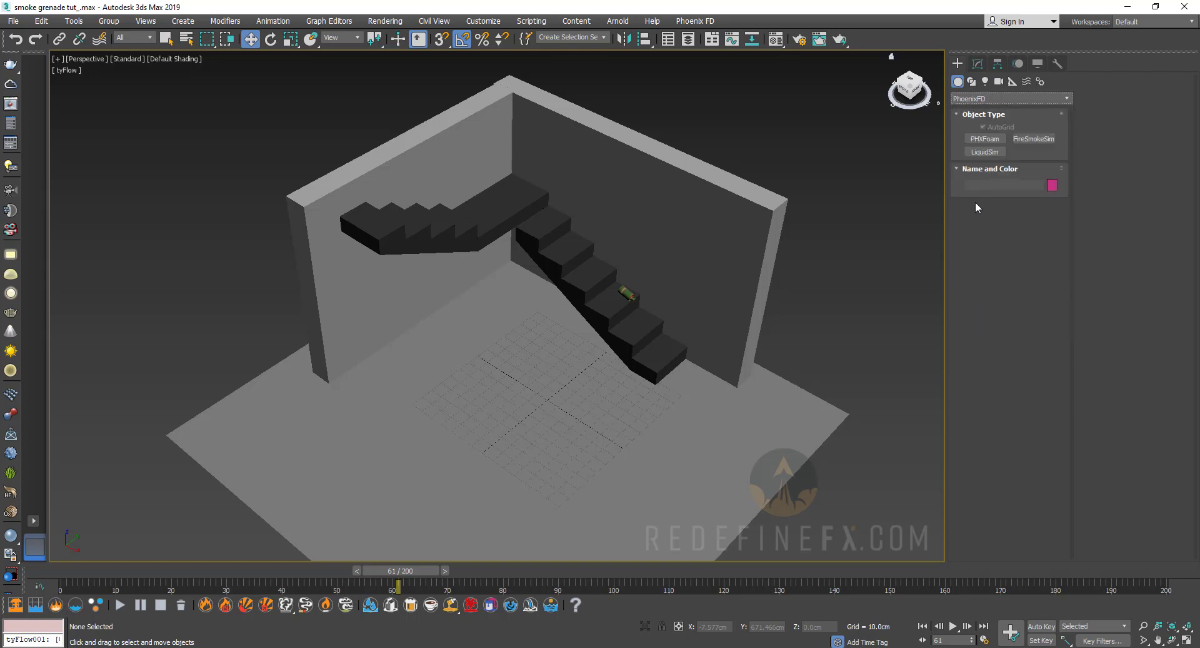
click(1036, 140)
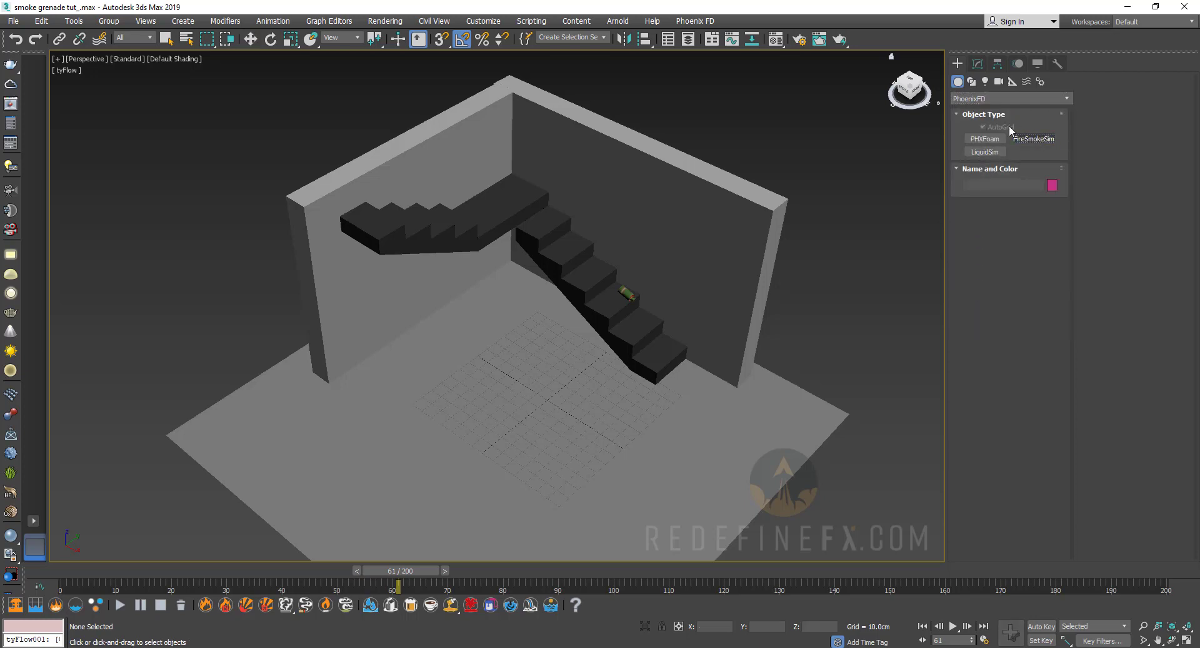
alt+middle_drag(627, 323, 691, 187)
drag(683, 181, 332, 400)
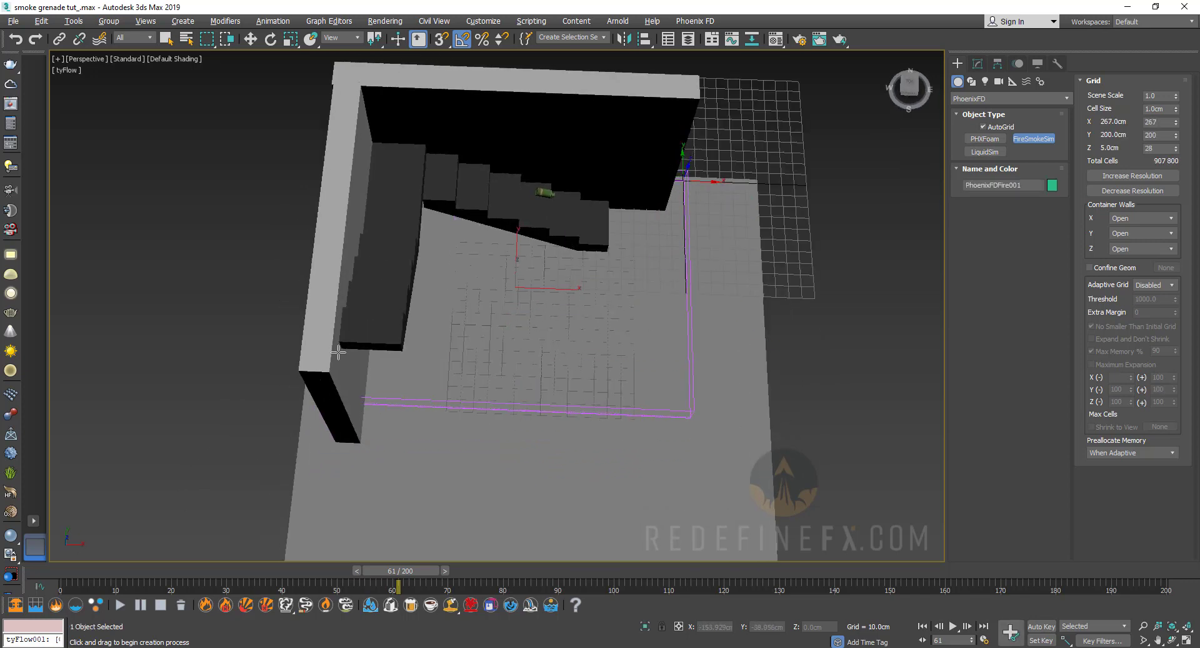
click(349, 207)
key(w)
Create a small flat cylinder with AutoGrid on the lever at the exported grenade's orange end.
alt+middle_drag(631, 382, 560, 253)
scroll(561, 254, up, 3)
scroll(560, 253, up, 4)
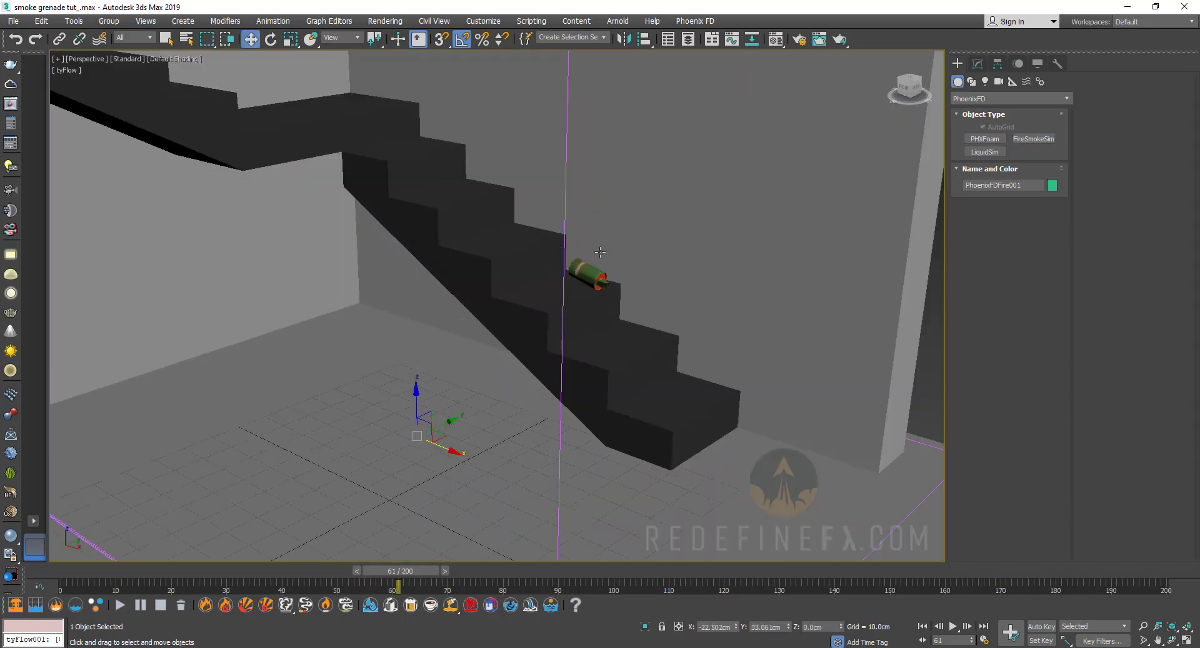
click(964, 96)
click(987, 107)
click(984, 165)
alt+middle_drag(689, 313, 645, 302)
scroll(631, 320, up, 7)
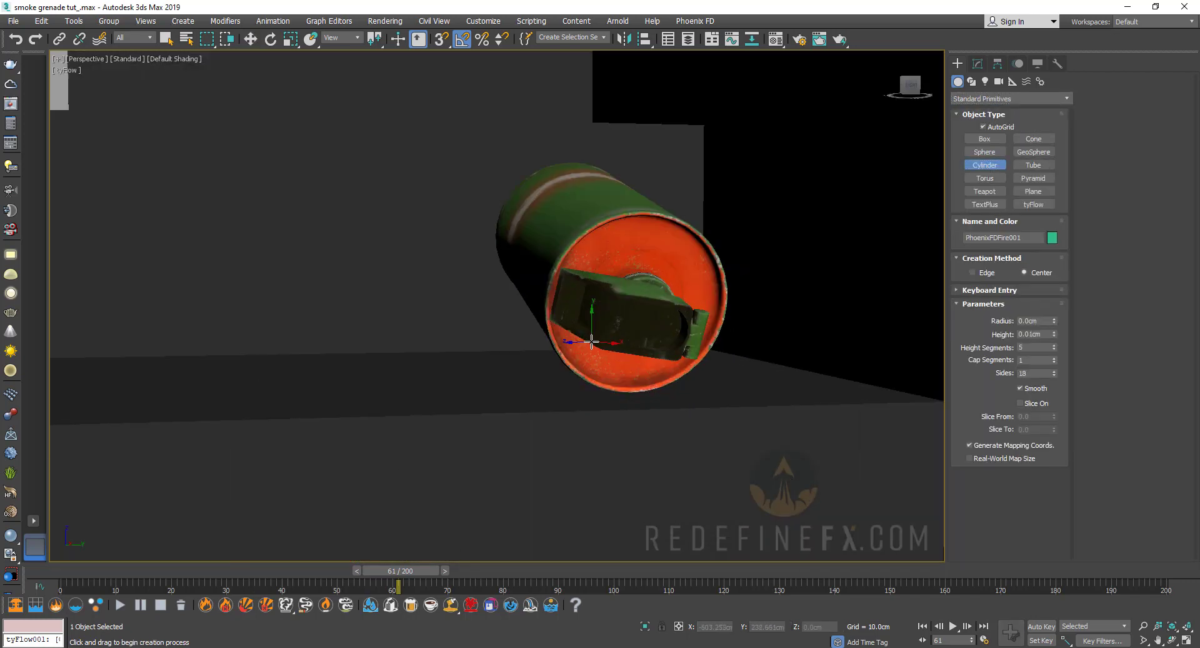
scroll(592, 341, up, 3)
drag(700, 303, 729, 341)
click(730, 351)
key(w)
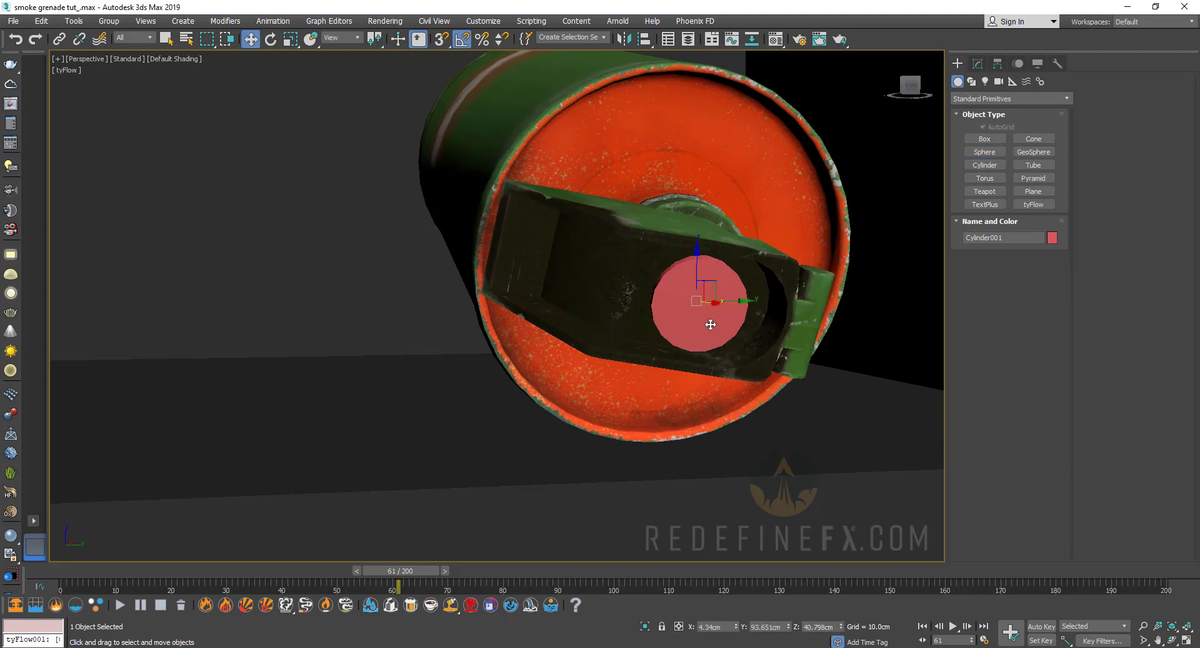
Link the small cylinder to the exported grenade mesh as its parent.
alt+middle_drag(710, 324, 736, 335)
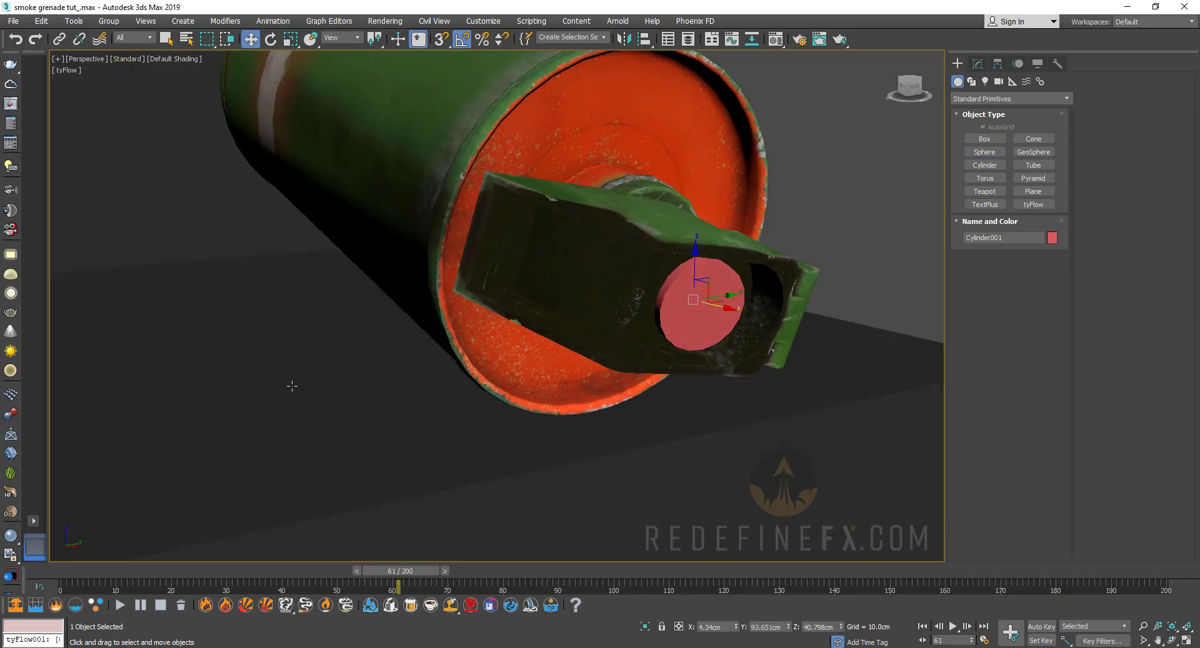
click(60, 39)
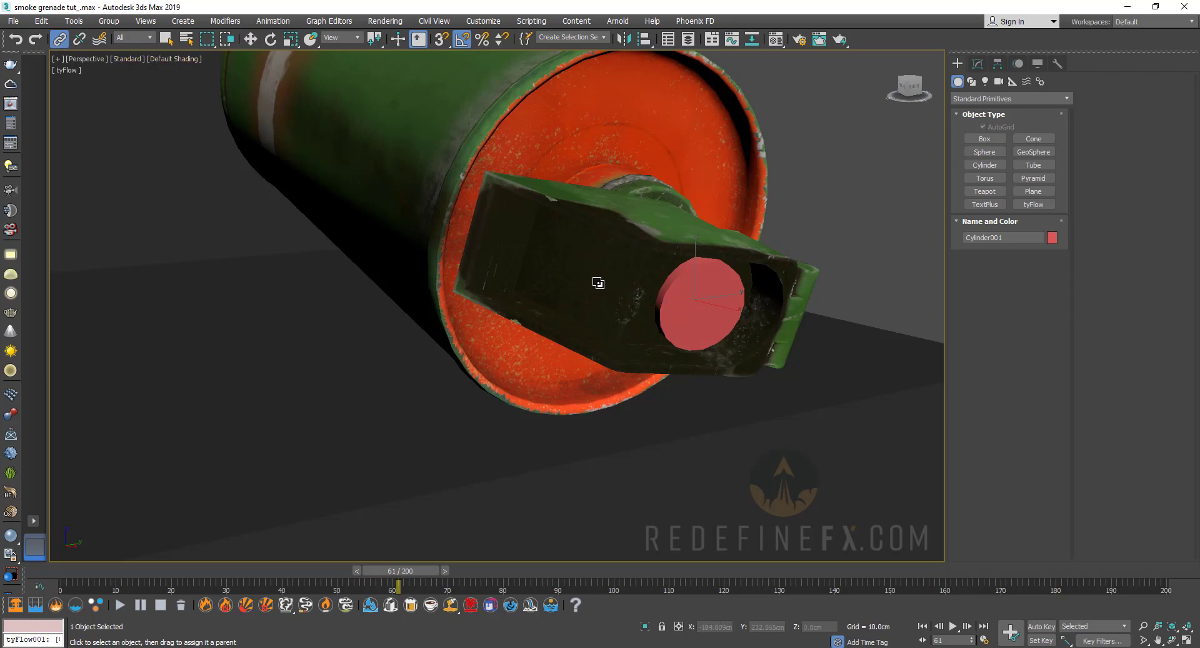
drag(395, 581, 405, 581)
key(l)
key(h)
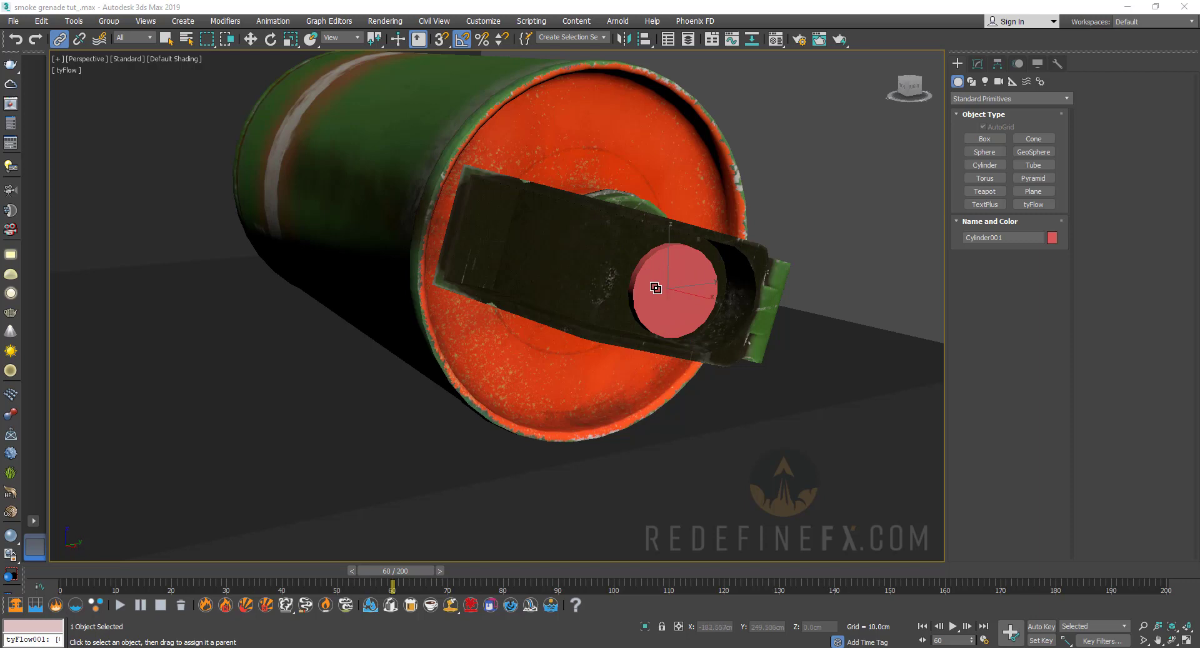
Convert the cylinder to an Editable Poly and set the material ID of its outward-facing cap polygon to 10.
click(977, 63)
right_click(974, 117)
click(1031, 211)
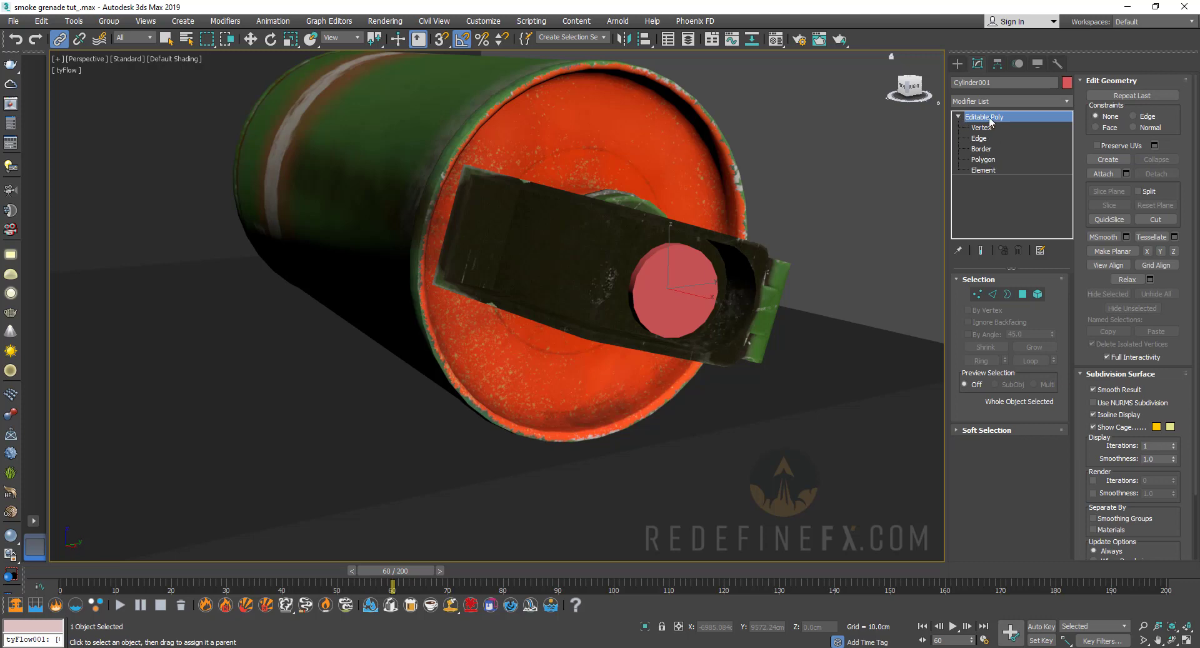
click(983, 160)
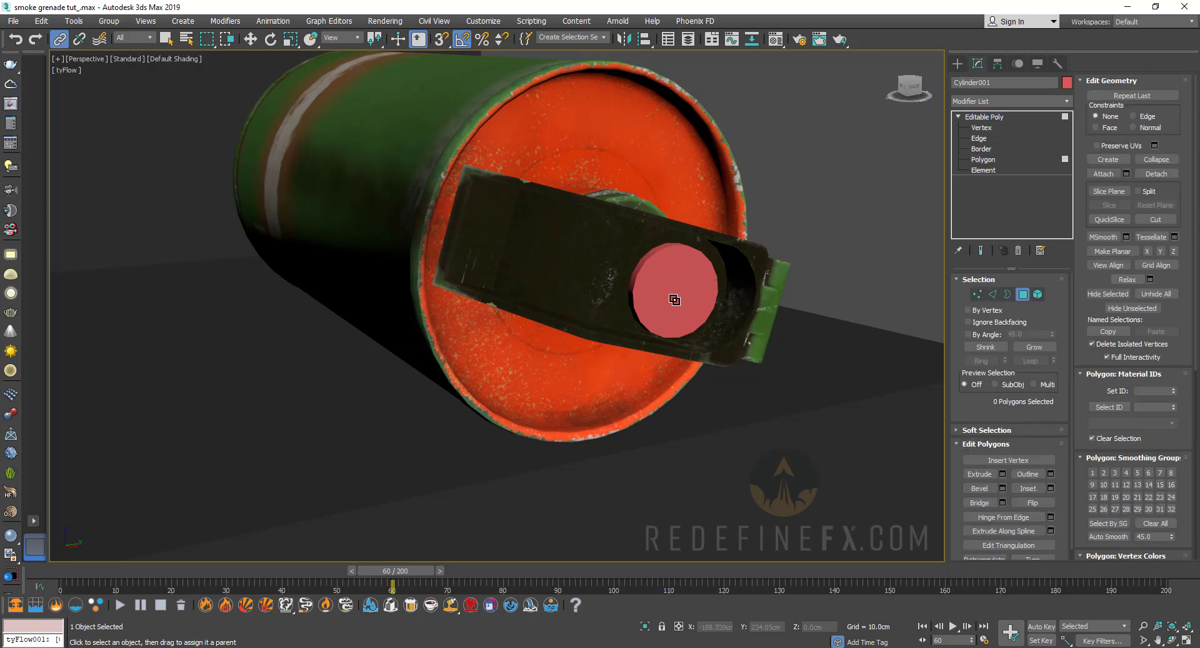
click(165, 39)
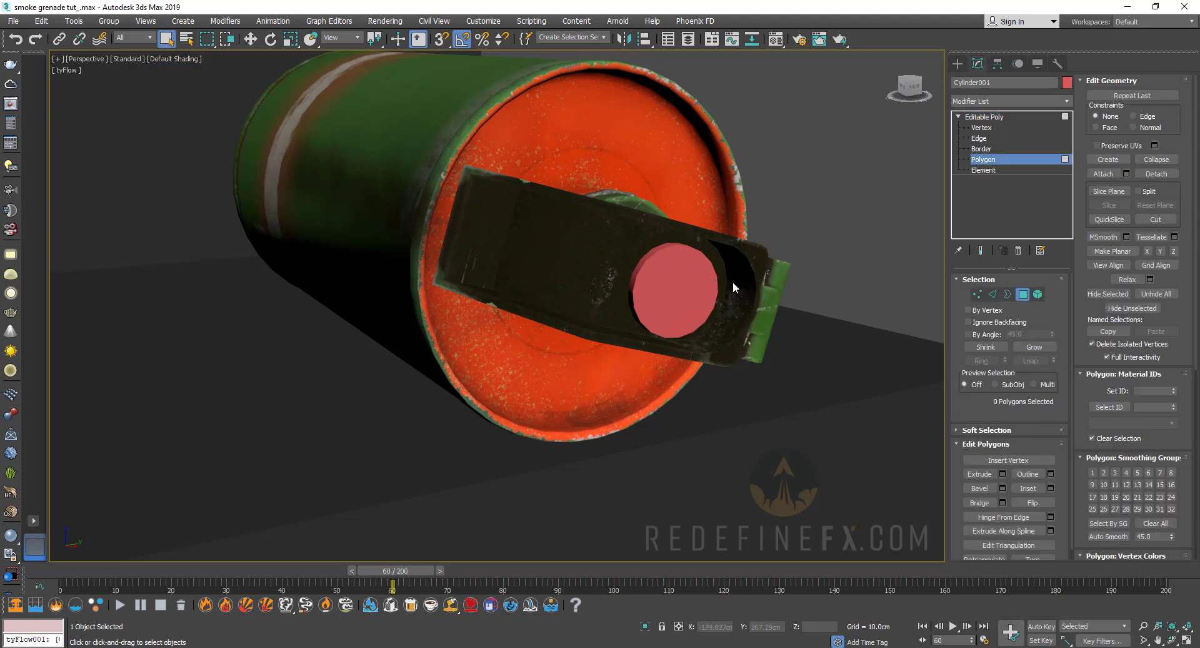
click(676, 273)
click(1147, 391)
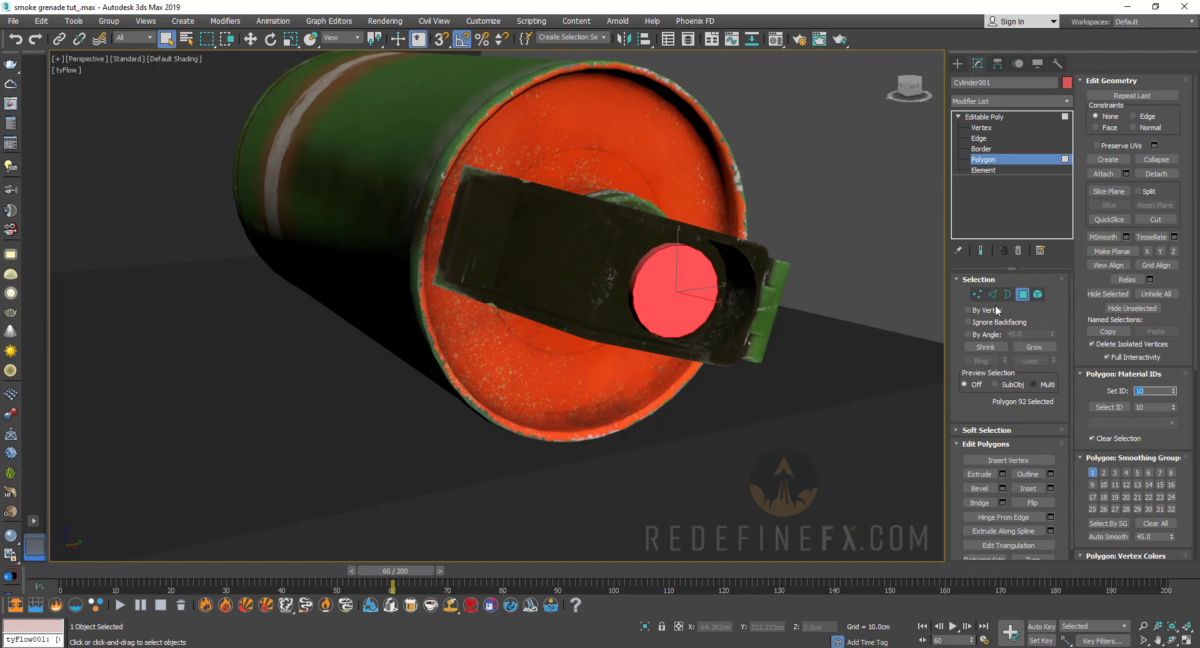
click(976, 118)
Create a PhoenixFD PHXSource helper near the foot of the stairs and raise it to about 30 cm above the floor.
scroll(662, 248, down, 7)
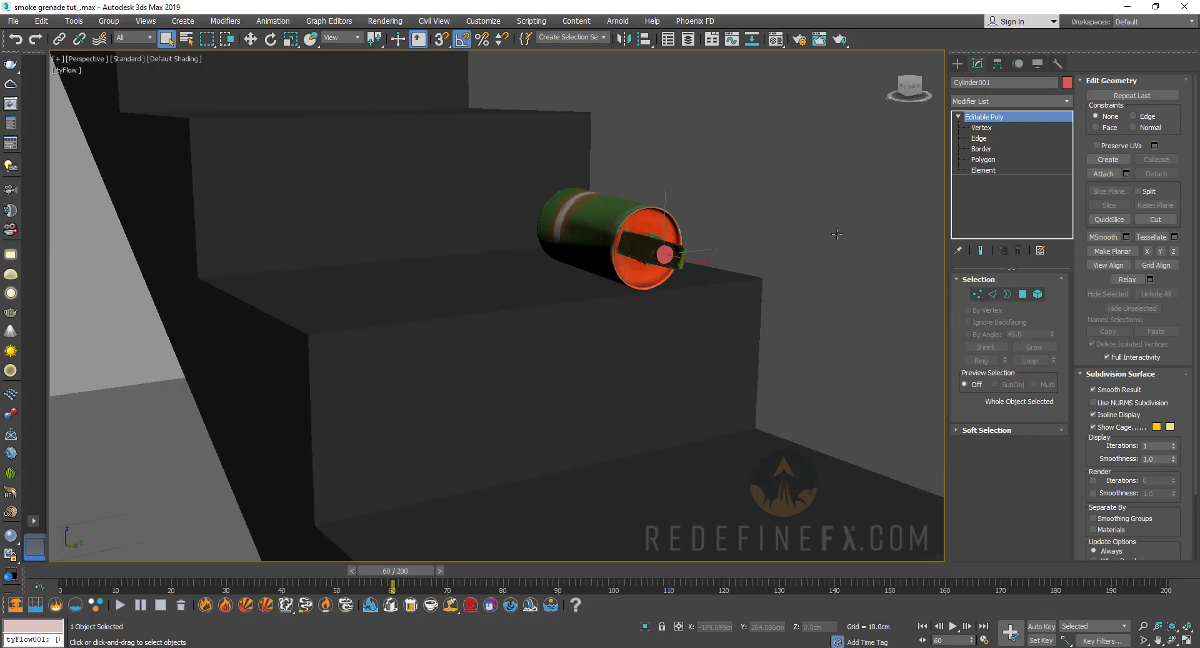
click(958, 65)
click(1012, 81)
click(1006, 98)
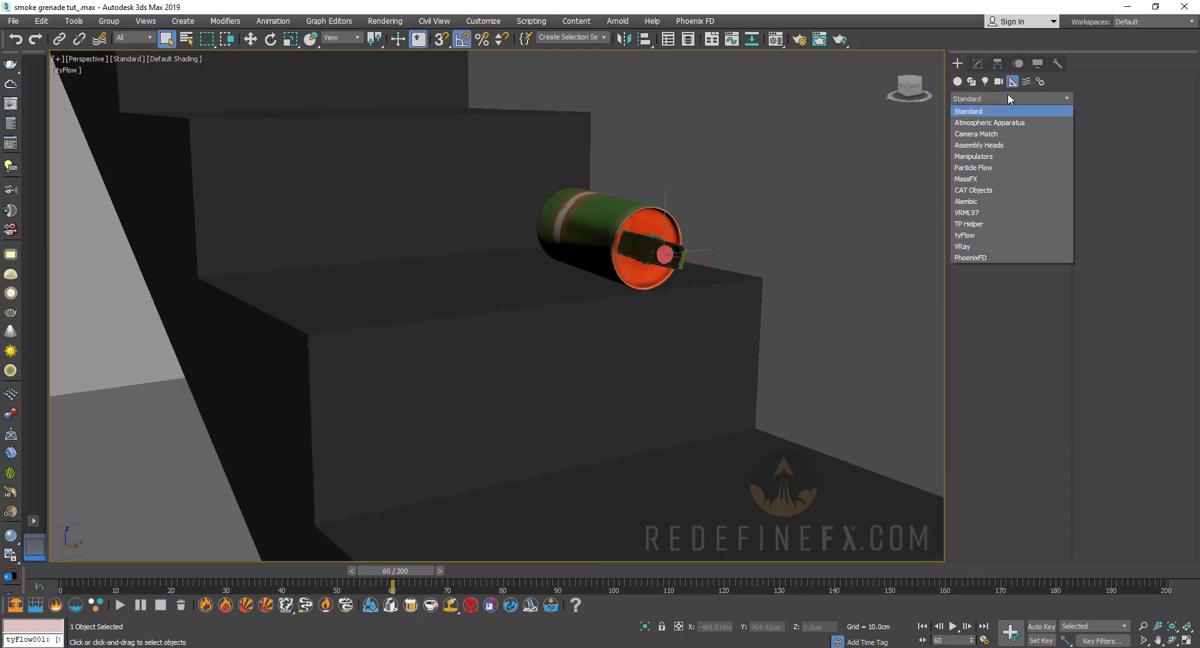
click(973, 255)
click(984, 138)
key(shift+z)
click(768, 463)
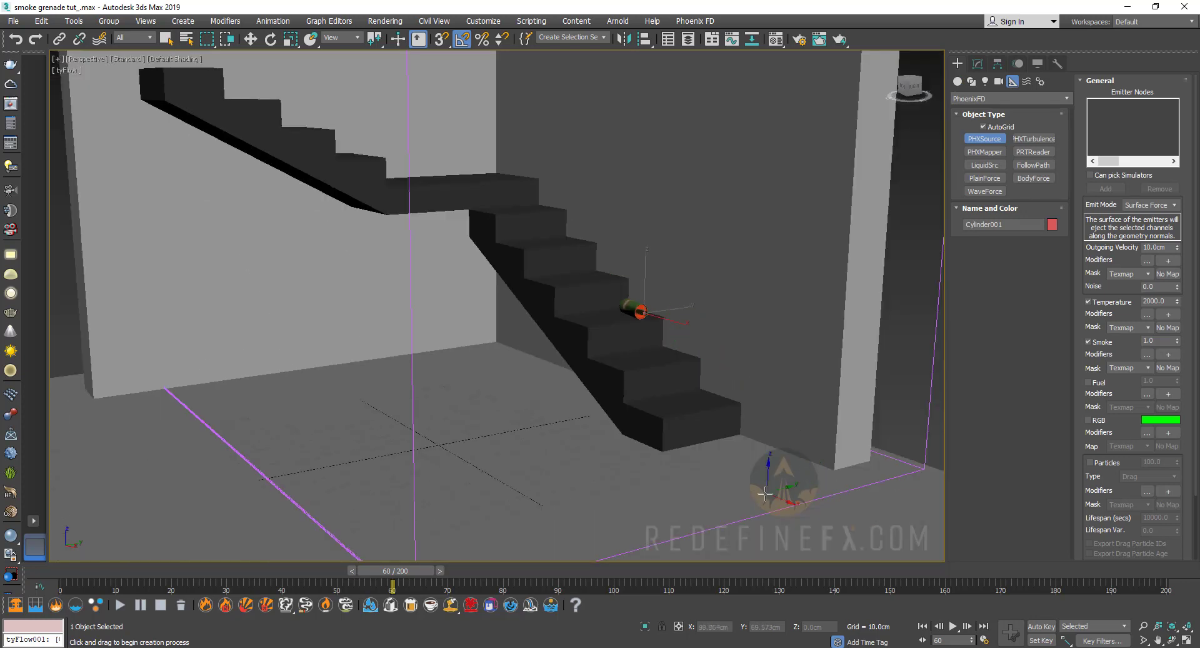
right_click(768, 462)
key(w)
drag(763, 430, 768, 343)
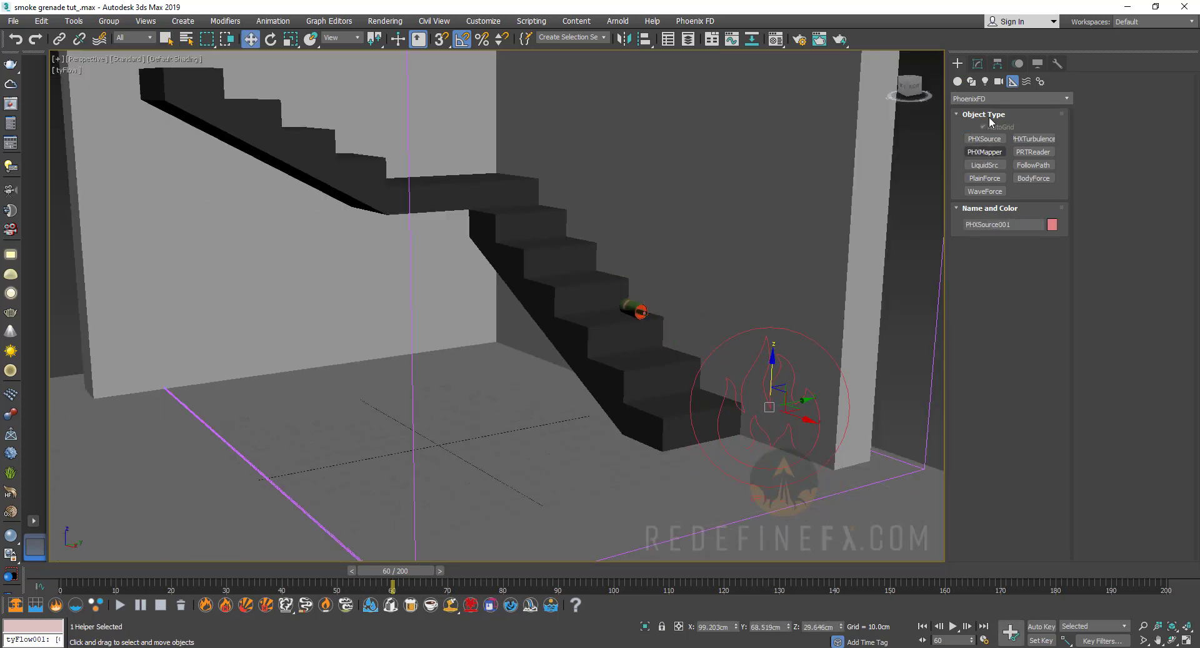
Add the small cylinder on the grenade as the emitter node of the Phoenix source.
click(978, 64)
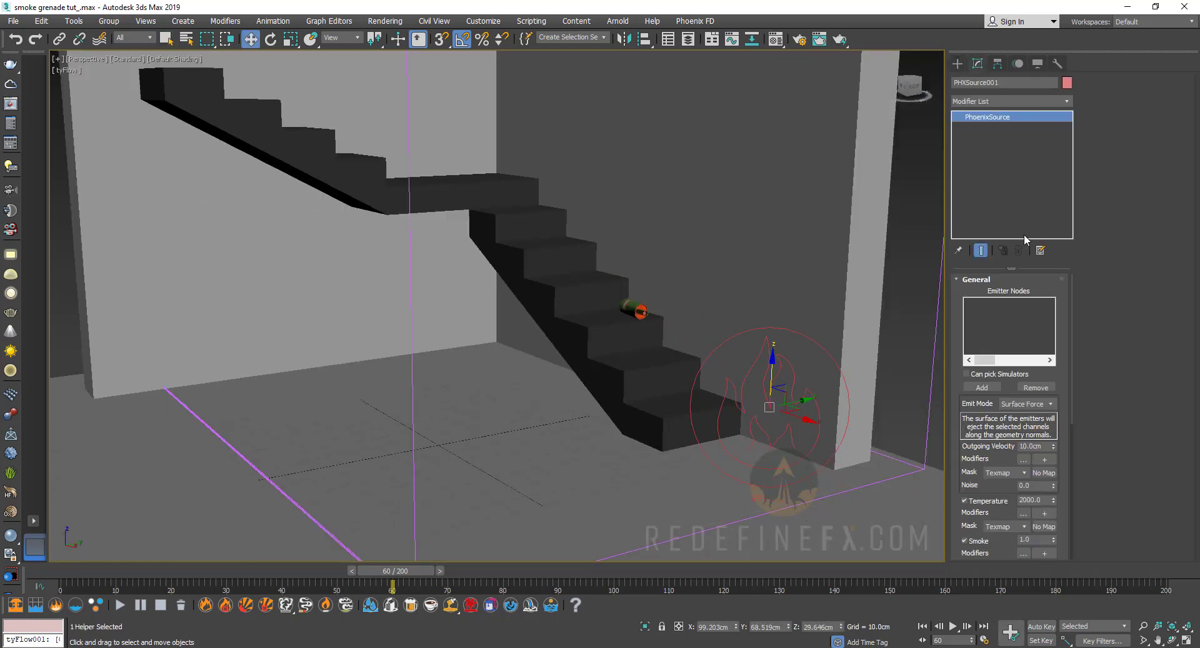
click(982, 387)
scroll(637, 309, up, 10)
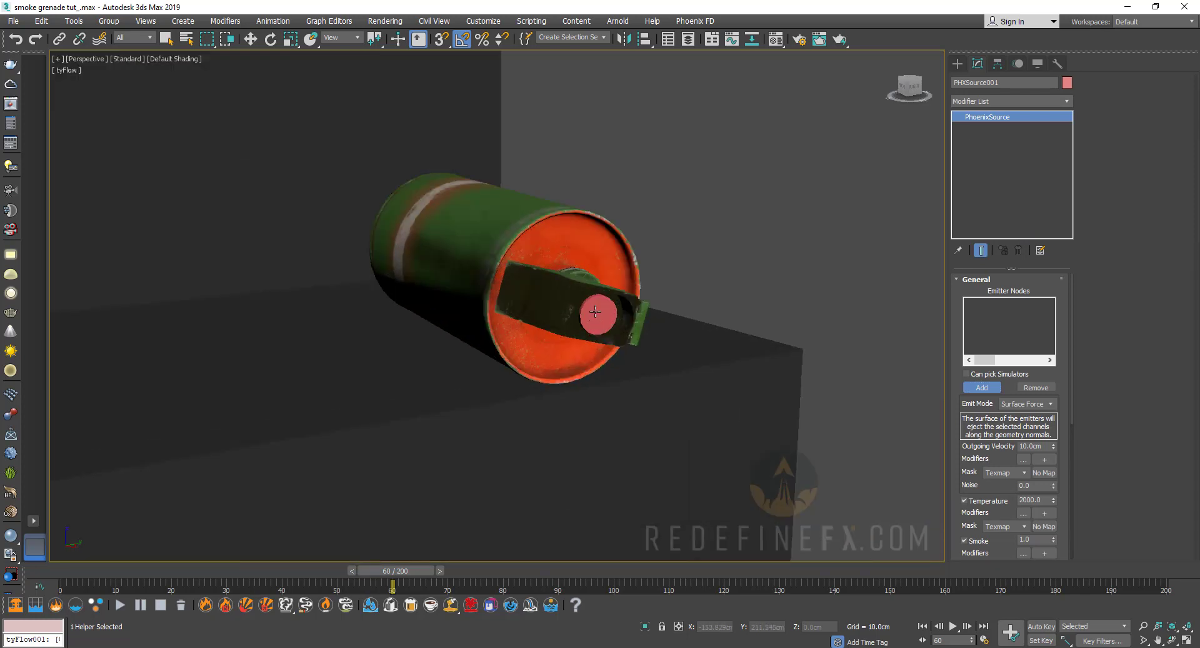
click(595, 311)
Set the Phoenix source's Polygon ID to 10 and enable its Motion Vel. option.
drag(1005, 505, 998, 230)
double_click(1035, 505)
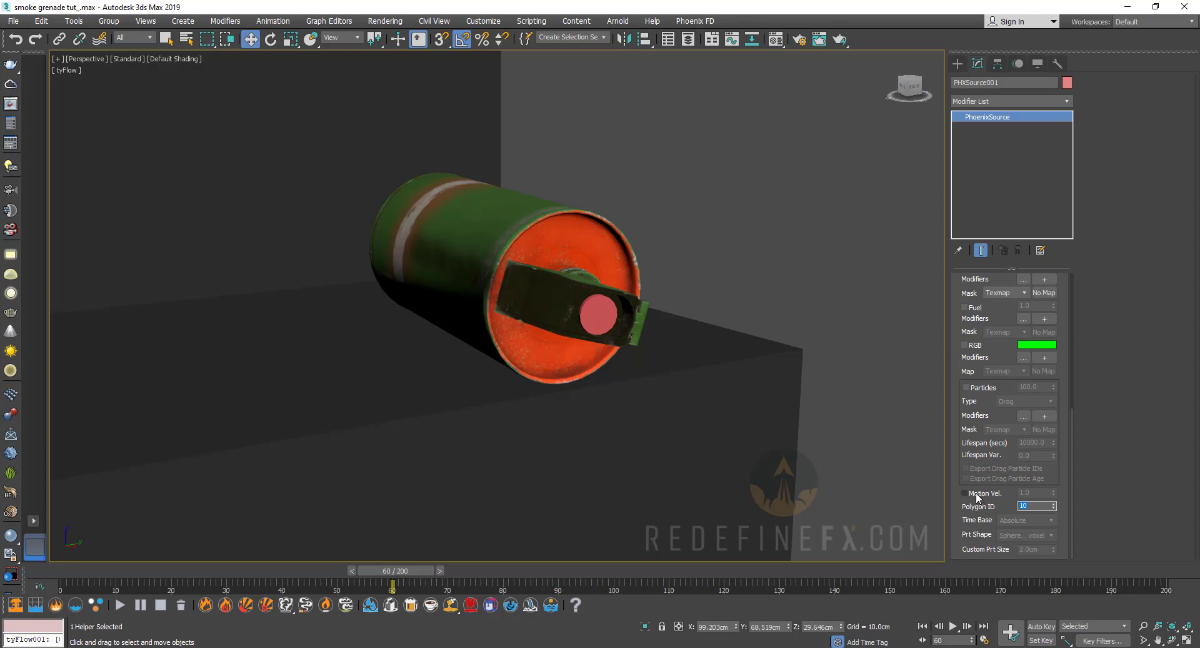
click(976, 494)
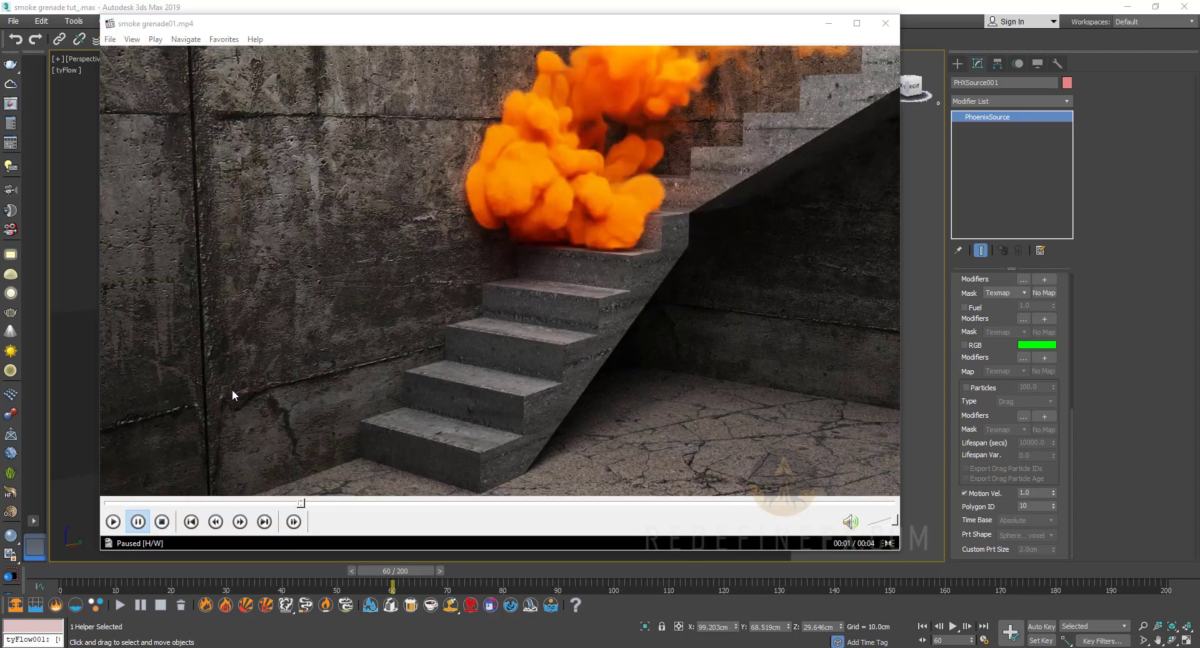
Play and pause the smoke grenade01.mp4 render to examine how the smoke trails the moving grenade.
click(133, 503)
click(294, 305)
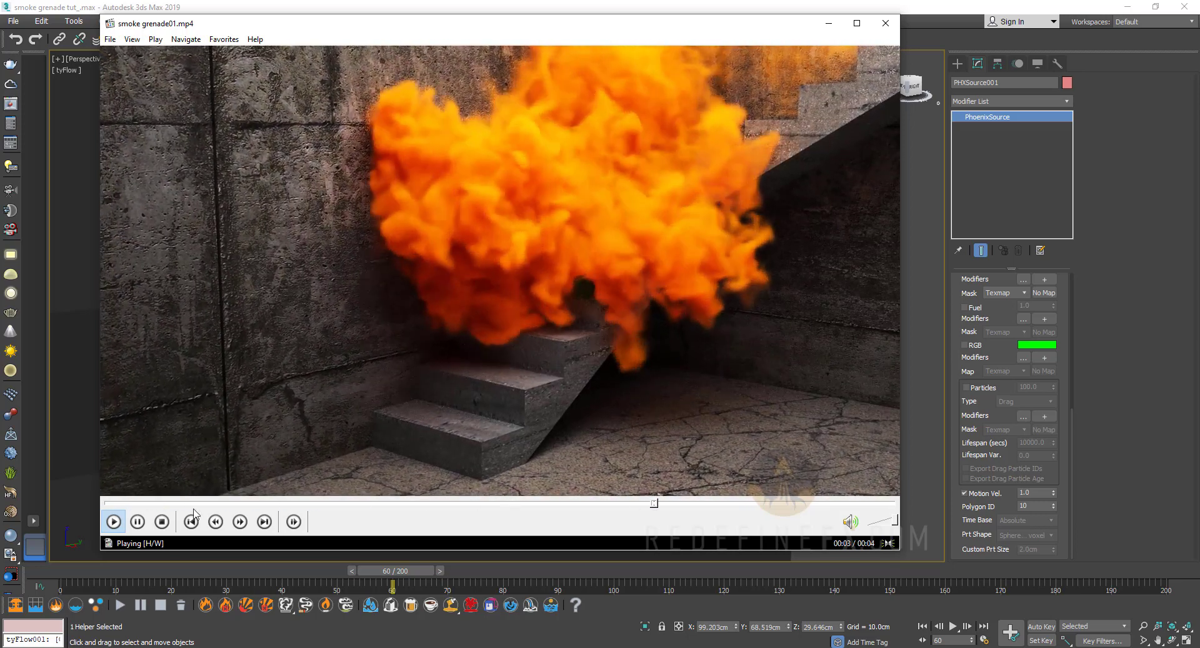
click(125, 503)
click(648, 102)
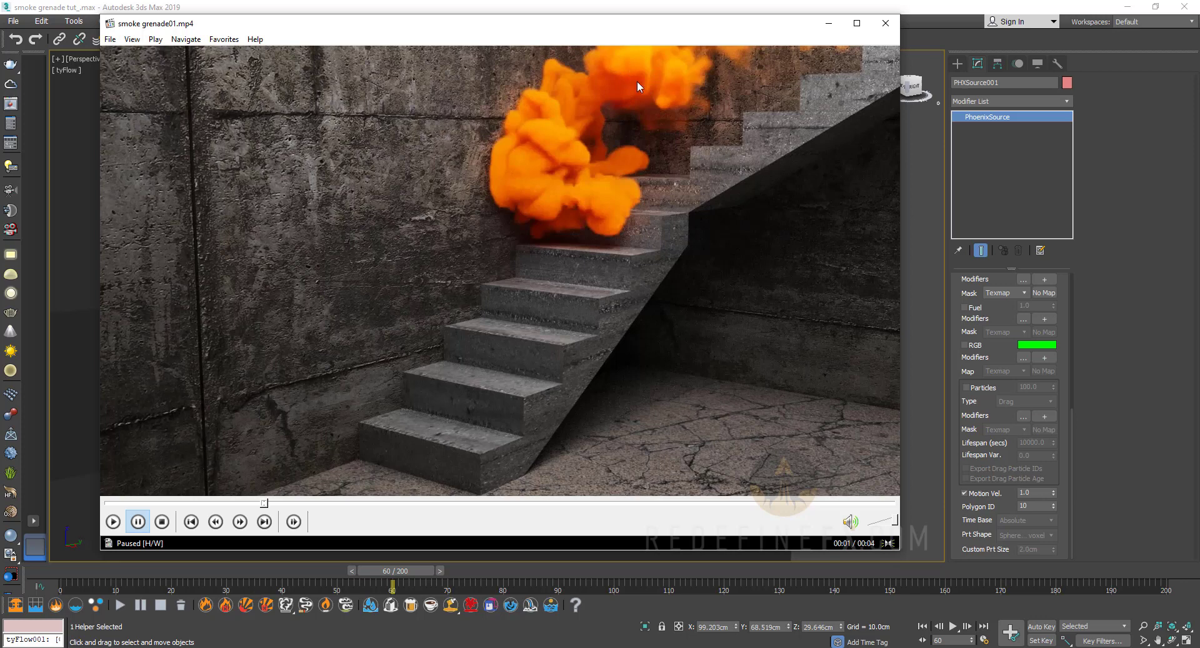
click(141, 503)
click(326, 338)
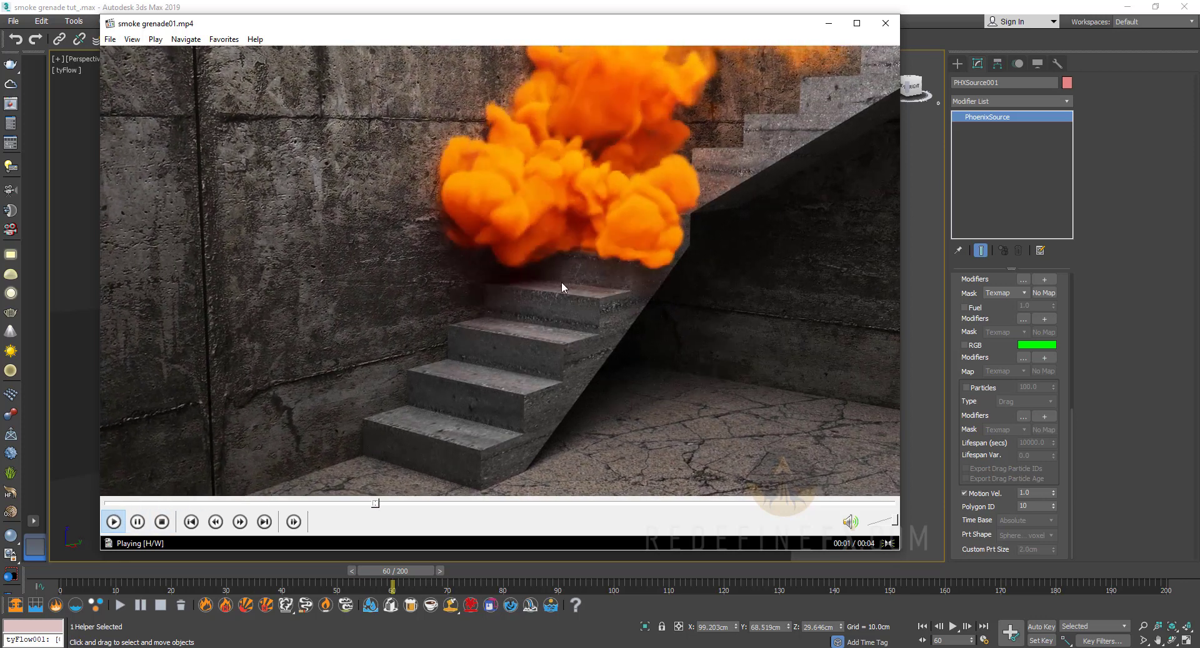
click(623, 252)
click(829, 25)
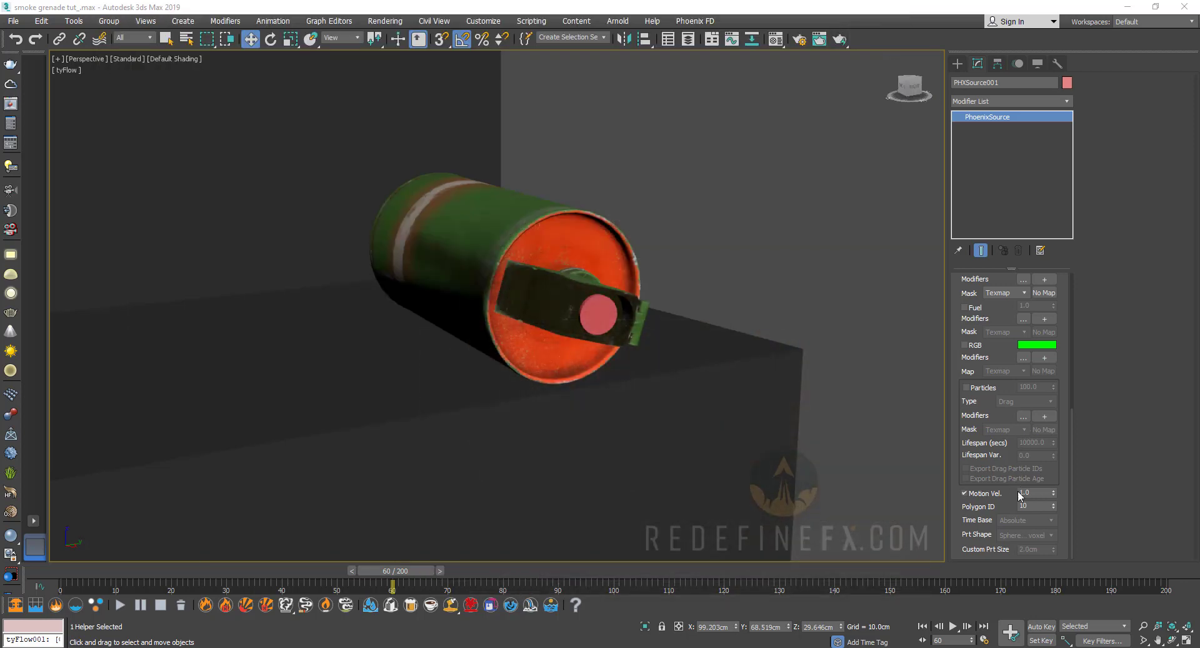
Set the Phoenix source's Temperature to 400 and its Smoke amount to 5.
drag(1039, 494, 1015, 495)
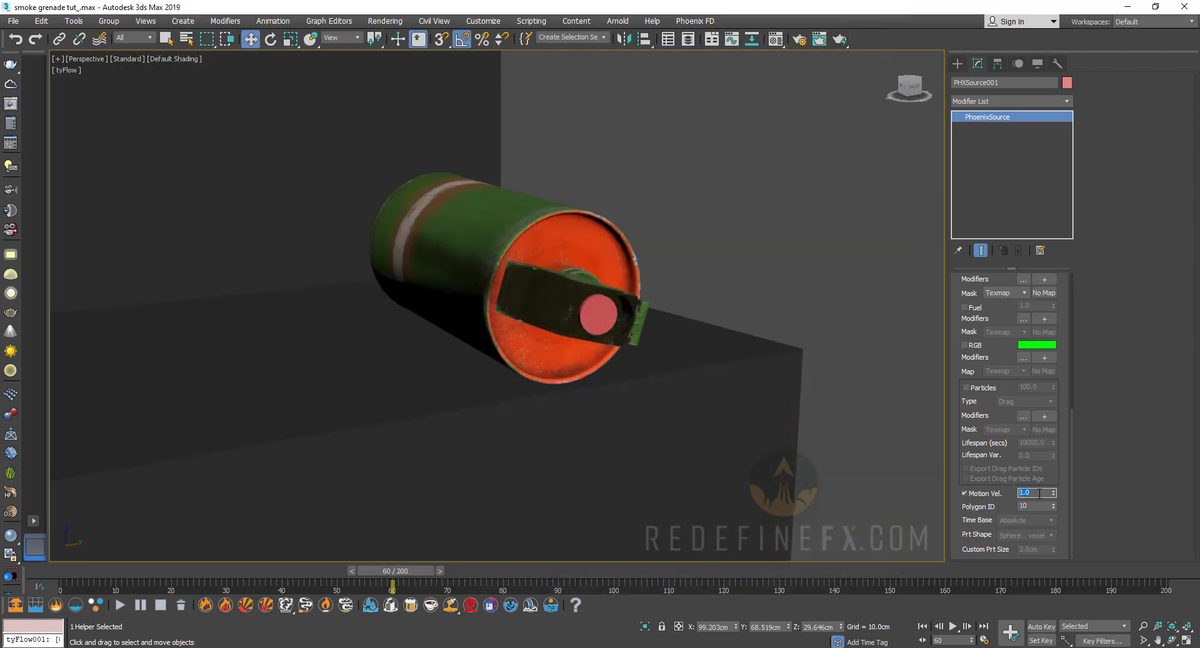
scroll(1015, 394, up, 5)
drag(1043, 366, 994, 373)
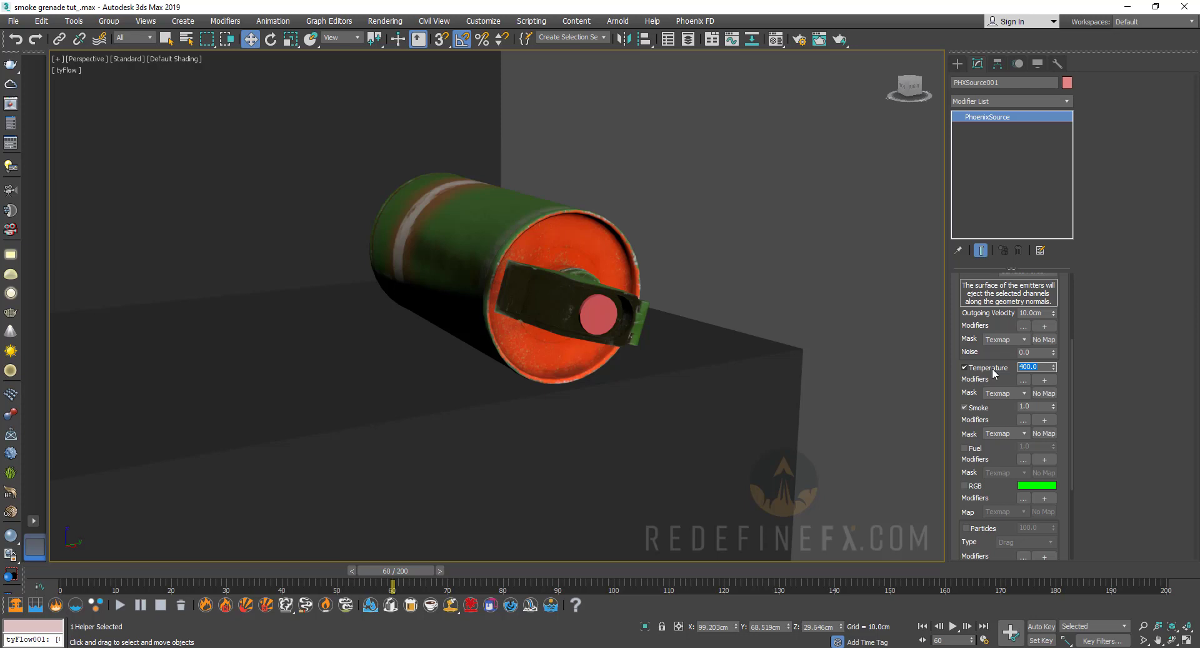
click(1018, 407)
Review the strength of the smoke jet in the reference render and set the source's Outgoing Velocity to 100 cm.
click(1000, 647)
drag(581, 177, 592, 170)
click(187, 475)
click(172, 496)
click(422, 252)
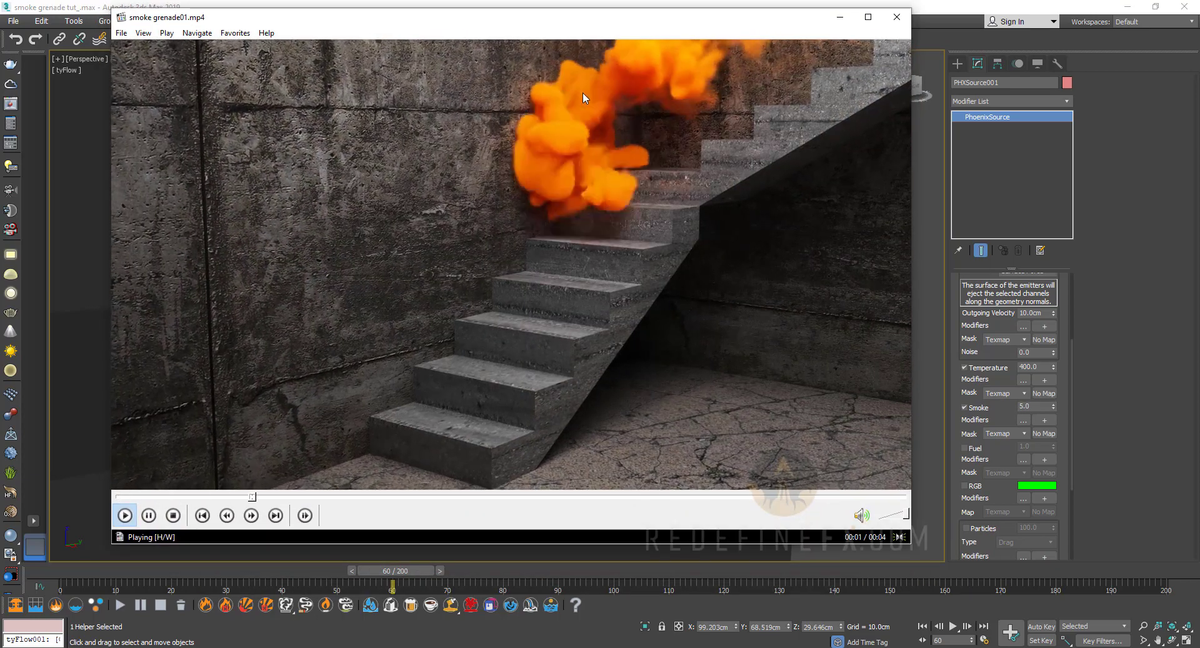
click(792, 87)
click(840, 18)
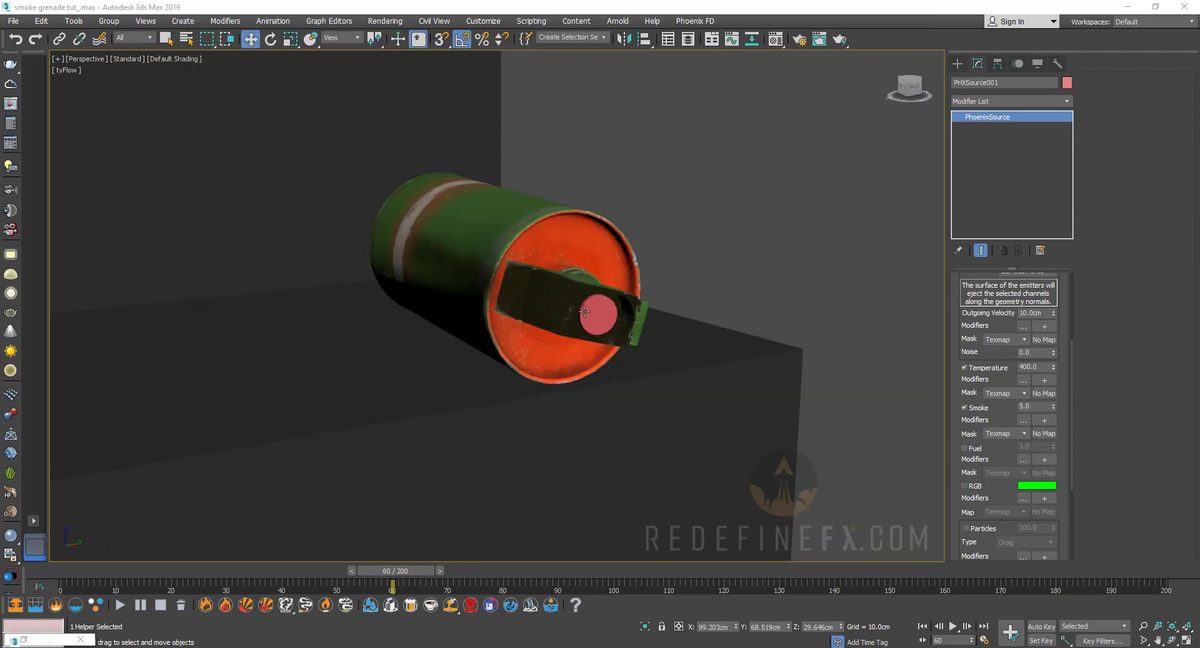
click(1045, 314)
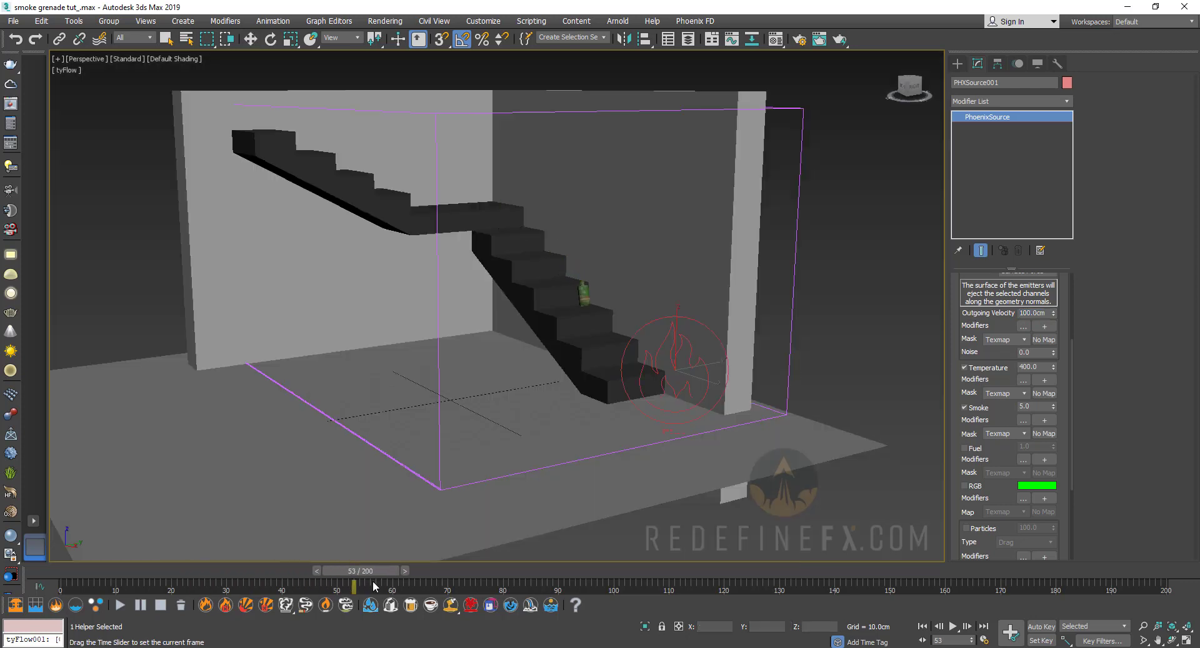
Set the FireSmokeSim container's Cell Size to 1.57 cm and its Z container wall to Jammed (-).
drag(868, 194, 774, 279)
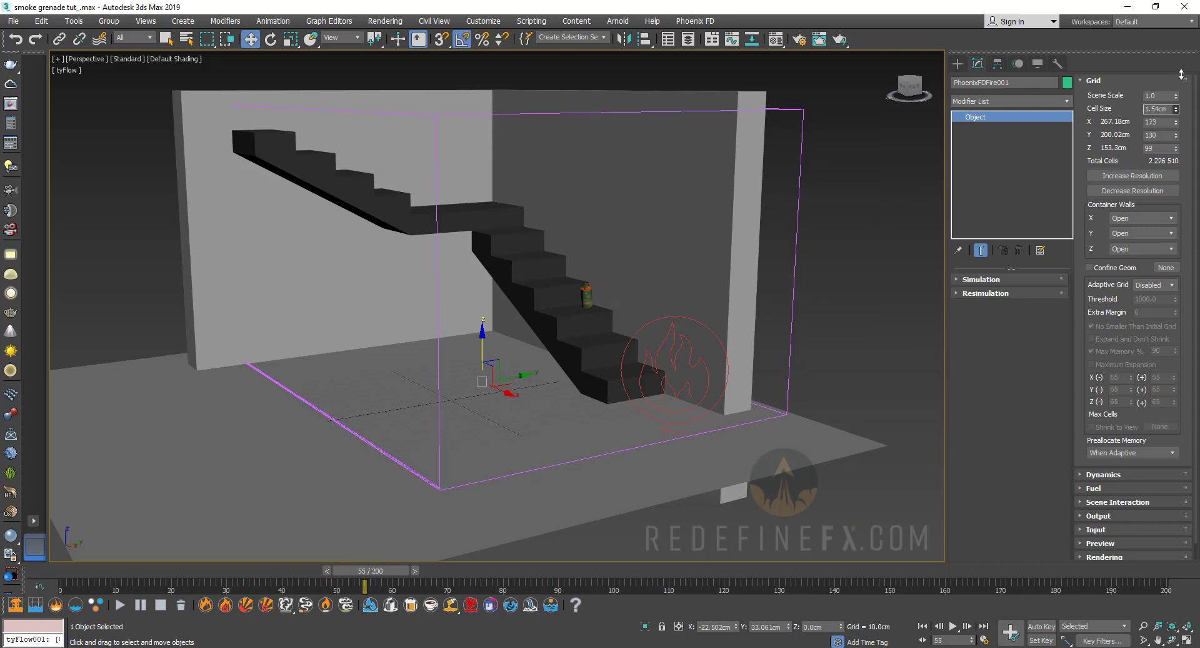
click(1141, 249)
click(1136, 268)
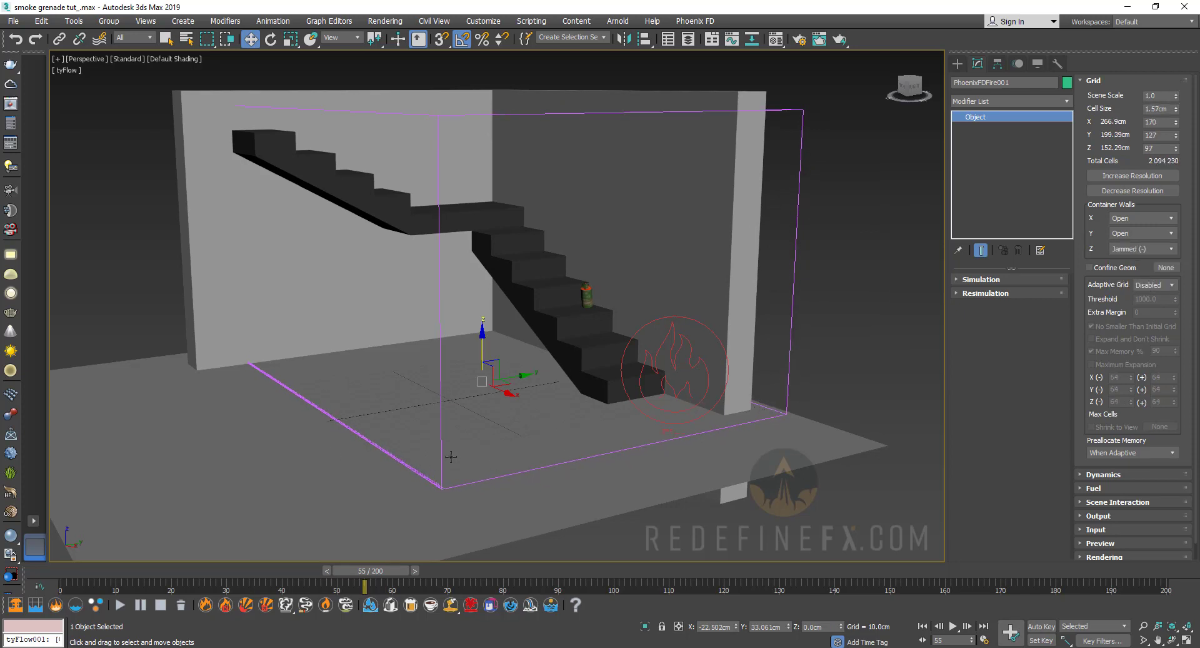
Set the container's Adaptive Grid to Smoke with a Threshold of 0.01, and inspect the room available around the staircase.
click(1150, 284)
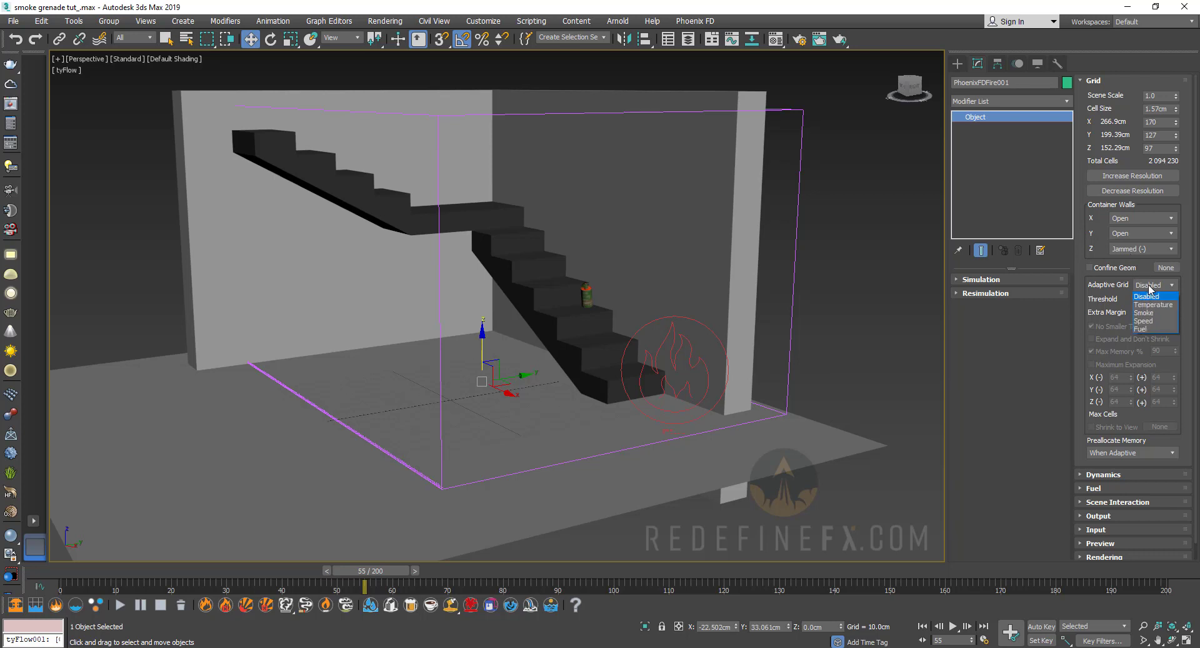
click(1150, 312)
double_click(1151, 299)
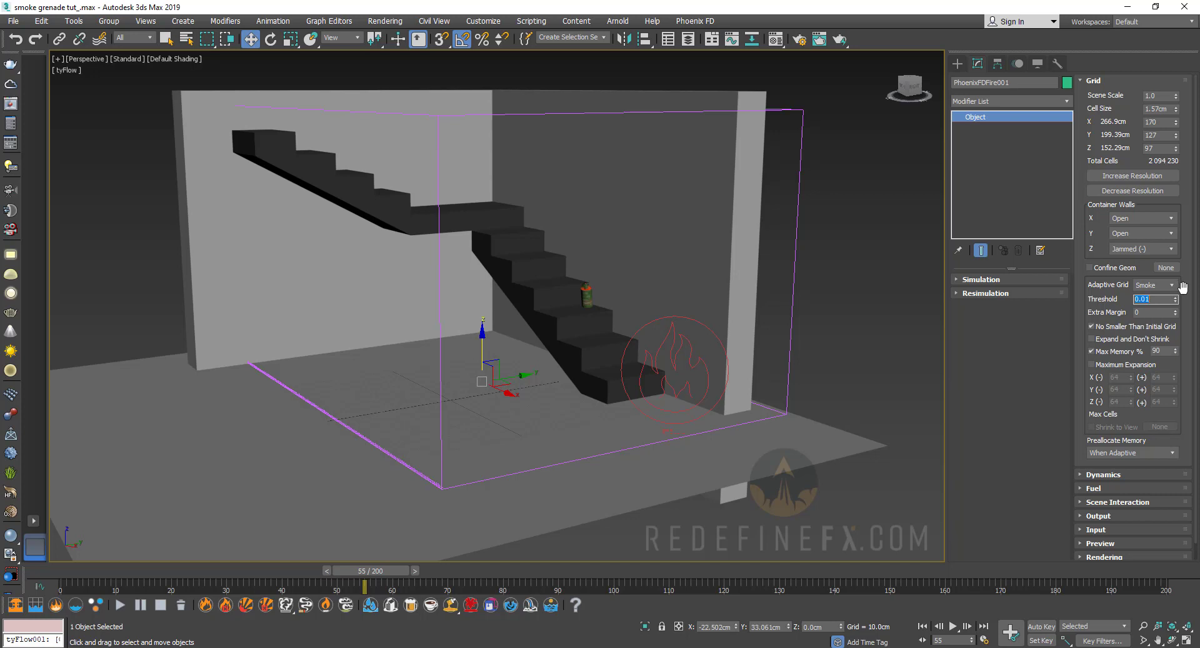
alt+middle_drag(757, 172, 661, 185)
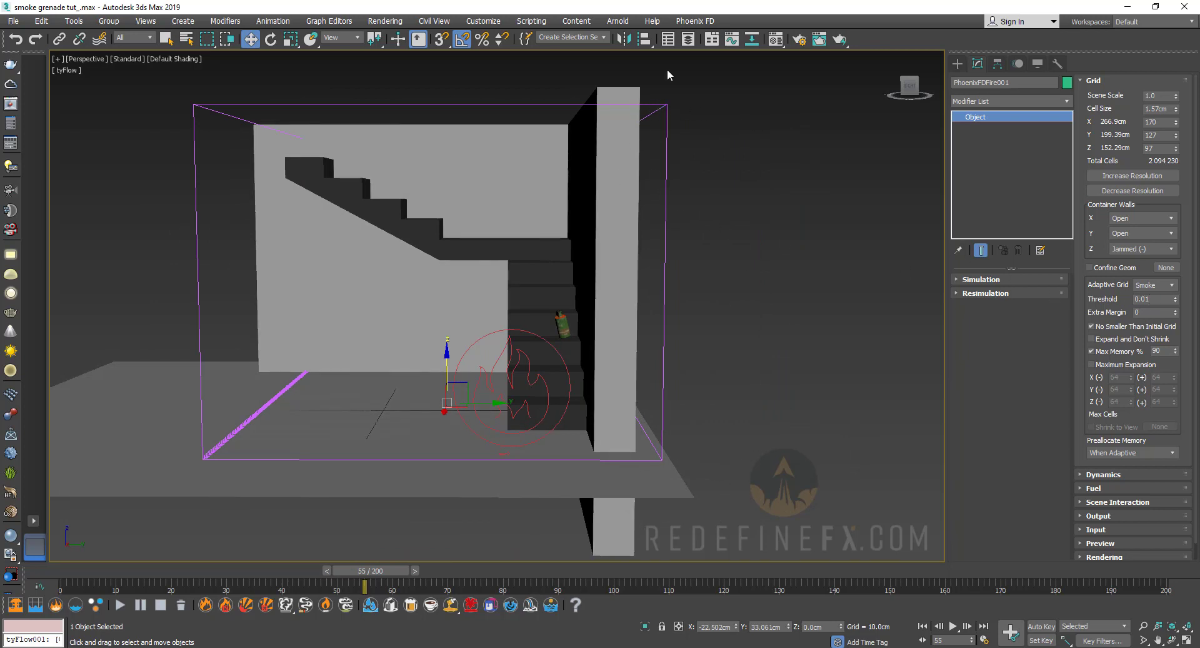
alt+middle_drag(747, 153, 769, 262)
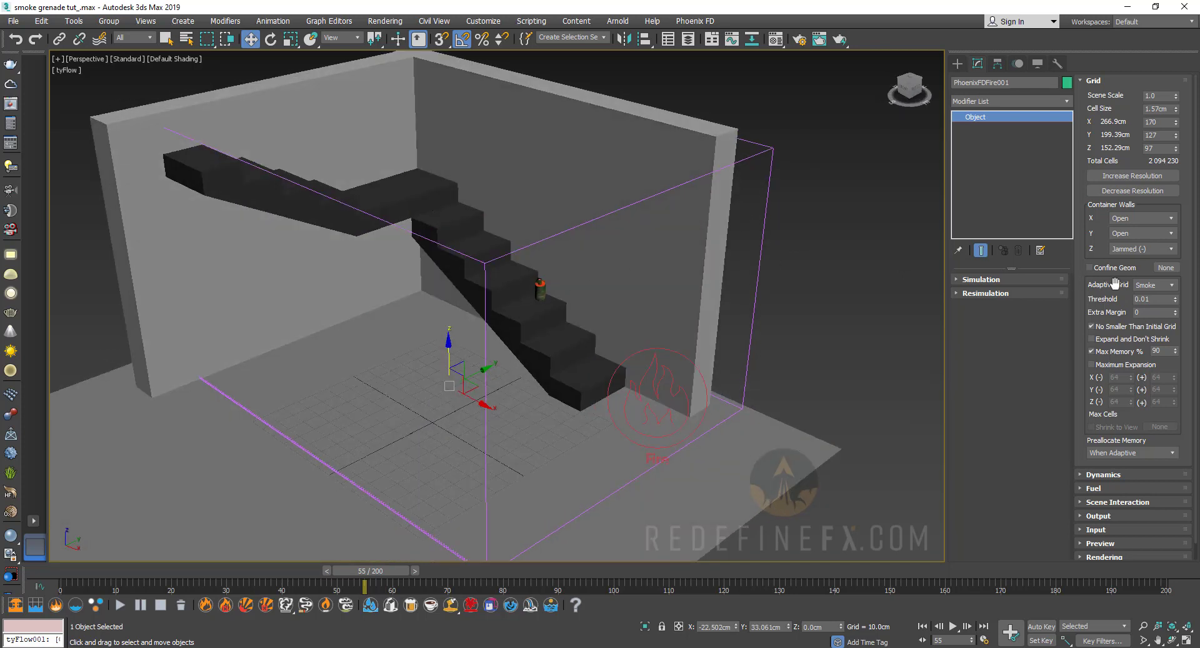
Set the simulator's Smoke Buoyancy to 0.2 in the dynamics settings and compare with the rising smoke in the reference render.
click(1118, 475)
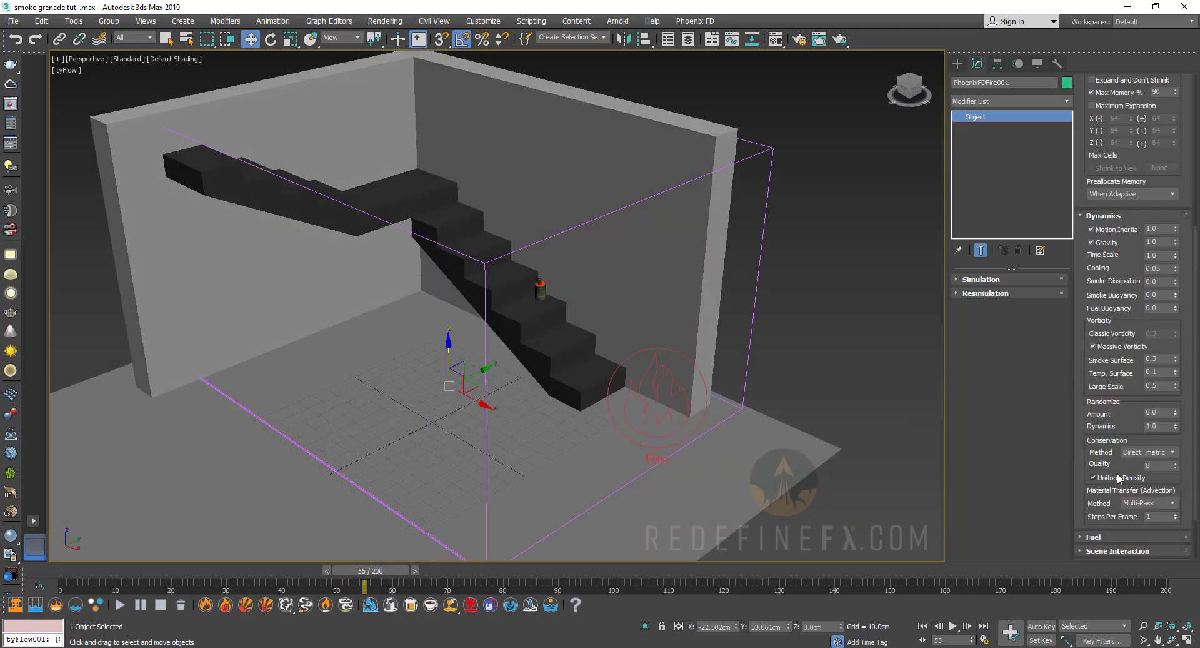
click(1156, 295)
click(891, 646)
drag(751, 495, 734, 482)
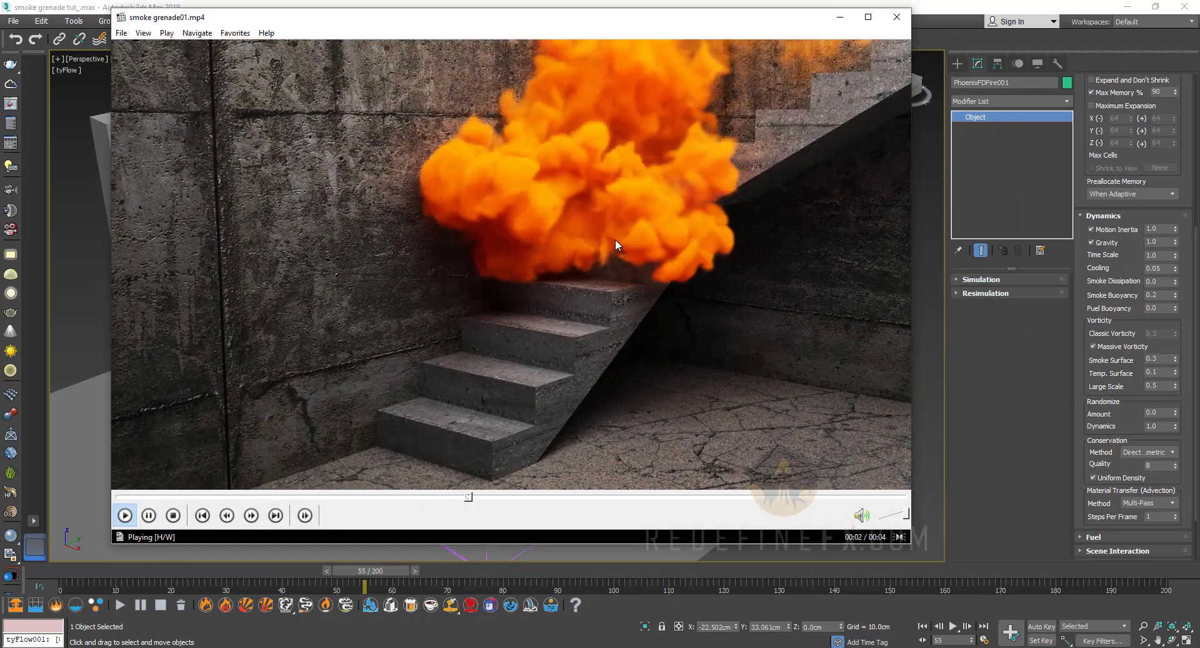
click(840, 17)
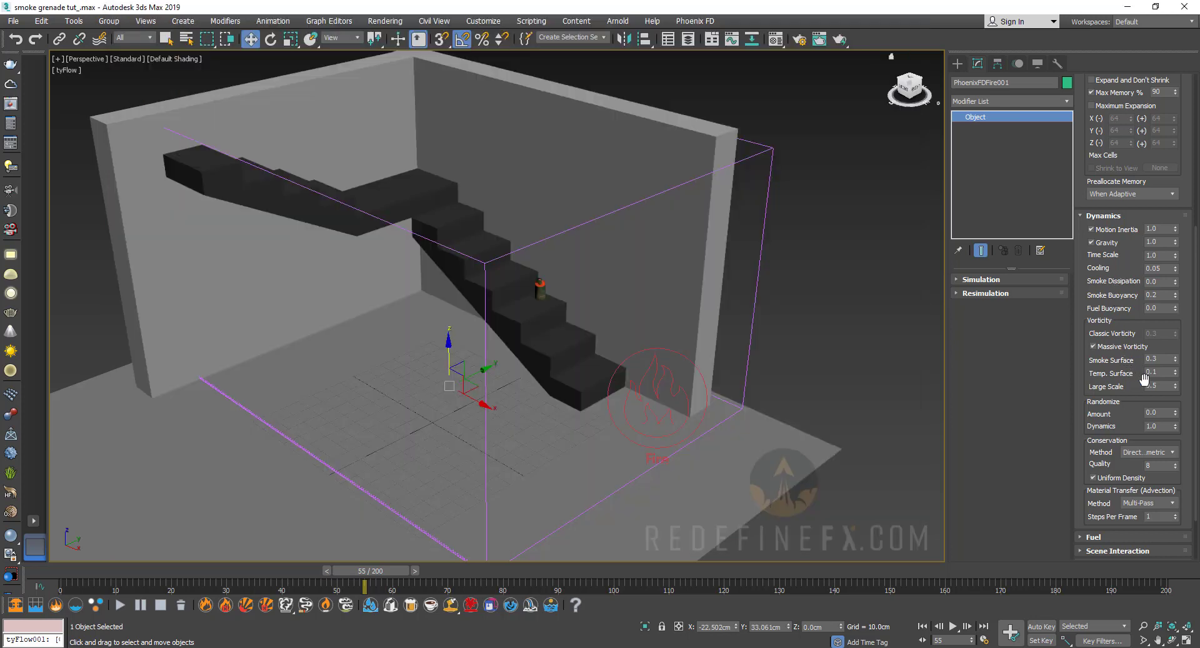
Set the Large Scale massive vorticity to 0.3 and the Conservation Quality to 50.
click(1154, 386)
key(Return)
double_click(1160, 467)
Replay and pause the smoke grenade01.mp4 reference render to examine the shape and rolling detail of the smoke clouds.
click(450, 647)
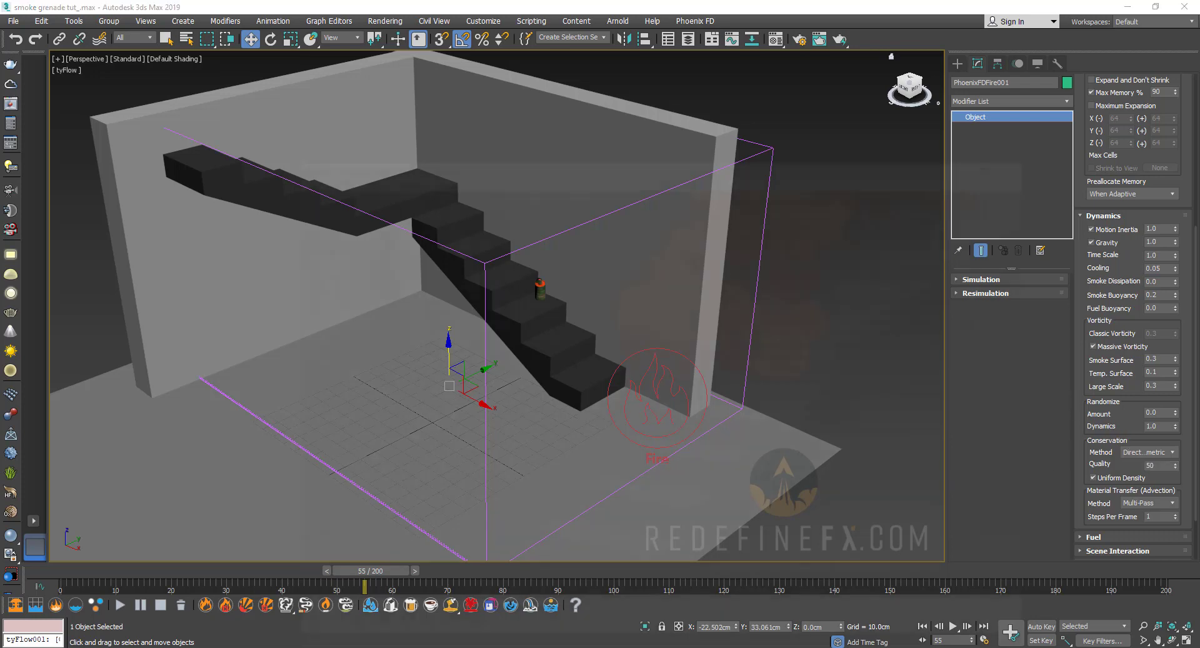
click(687, 276)
click(665, 245)
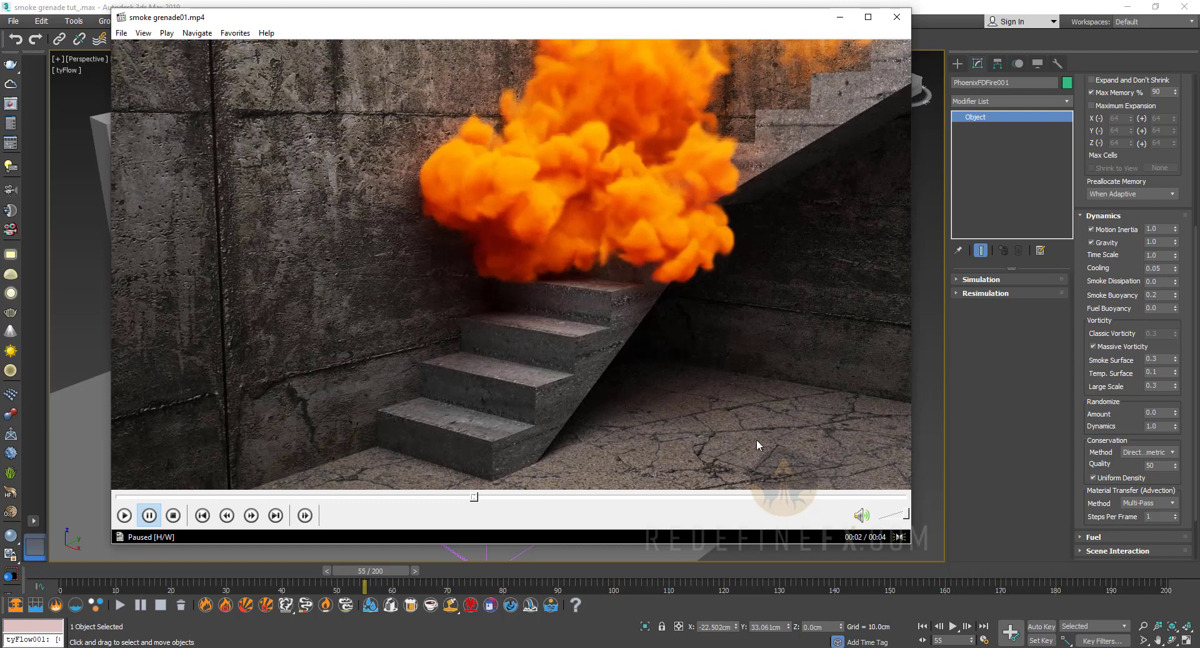
drag(560, 497, 200, 495)
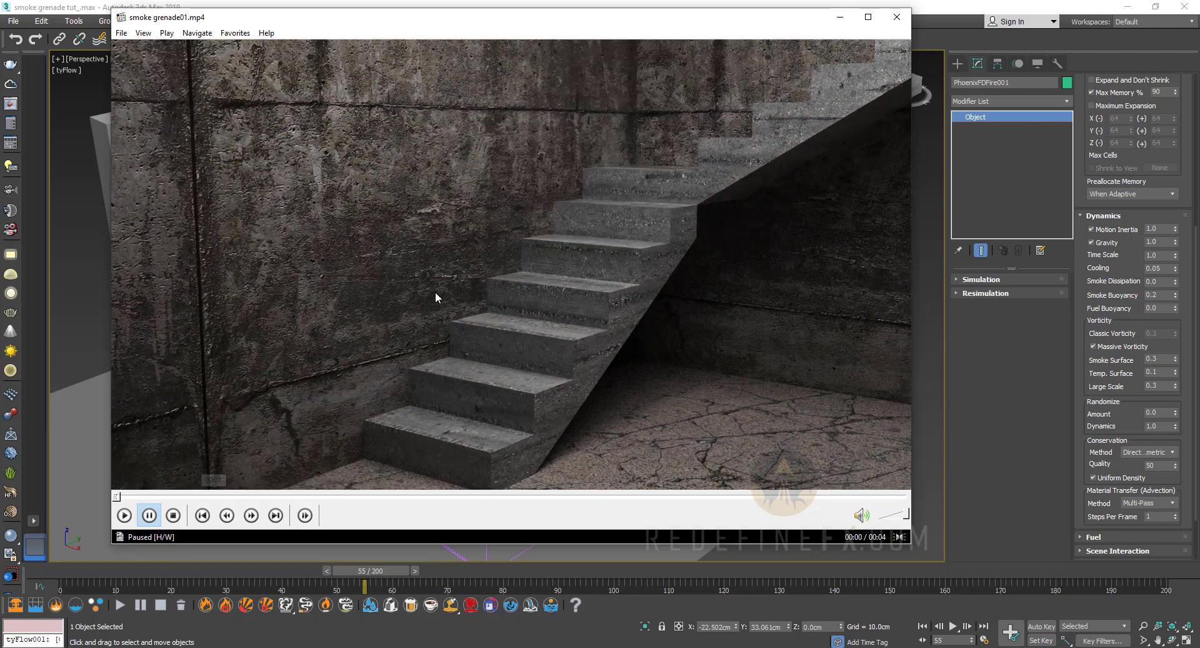
click(437, 290)
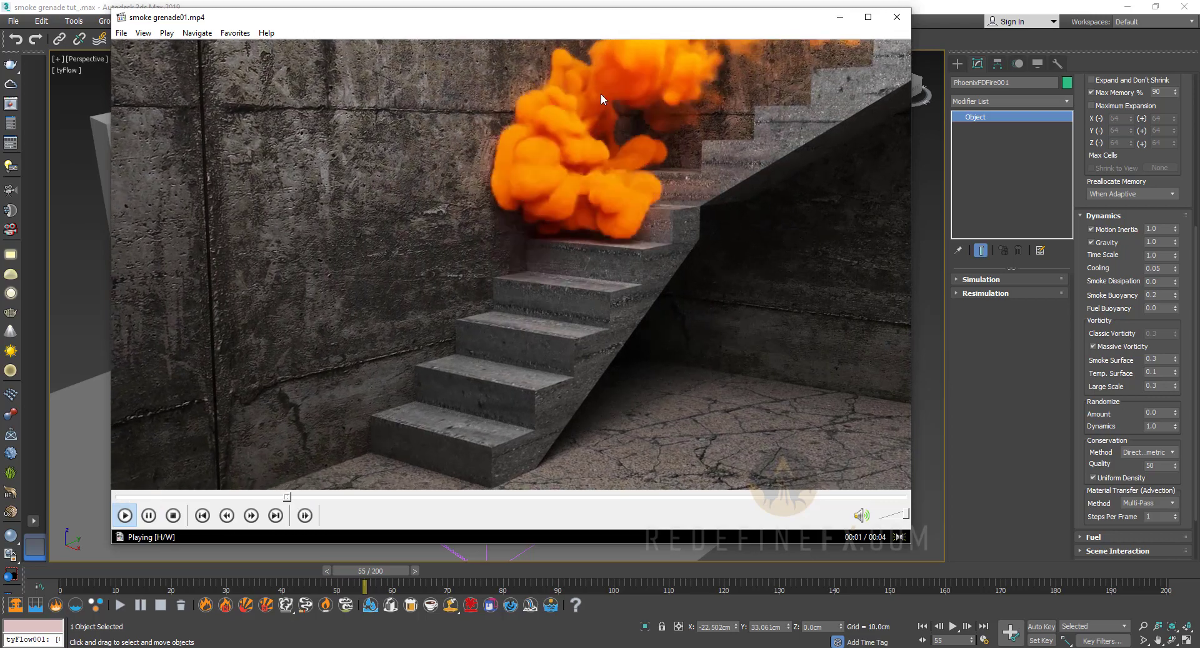
key(space)
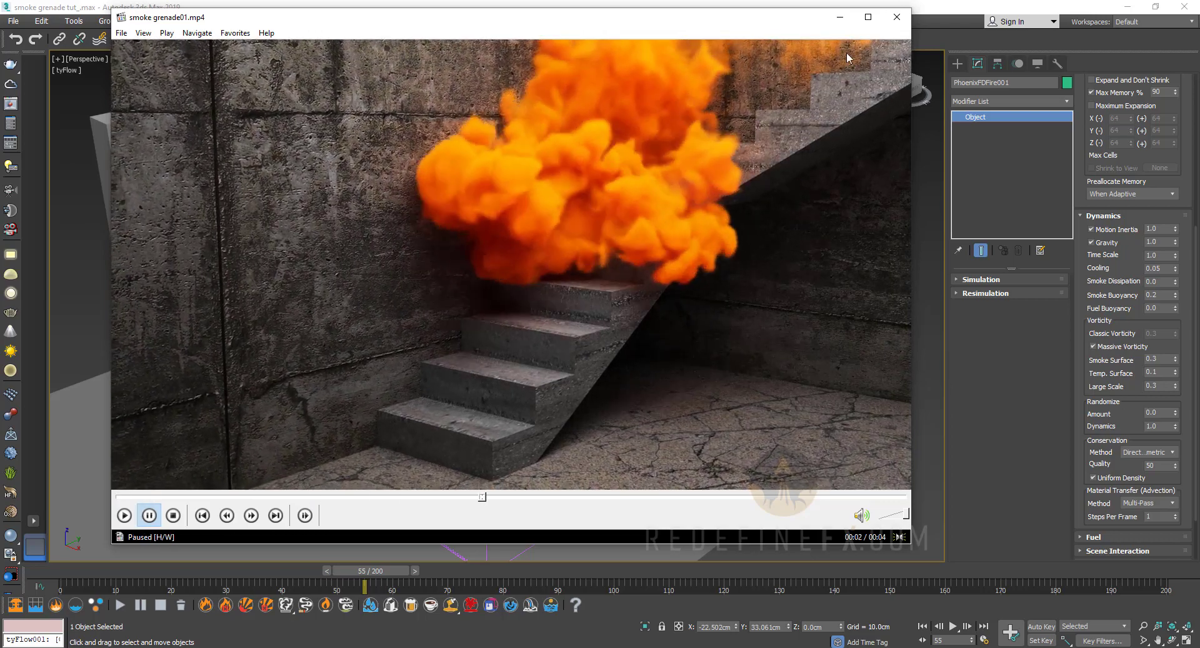
click(840, 19)
key(alt+Tab)
click(641, 285)
key(space)
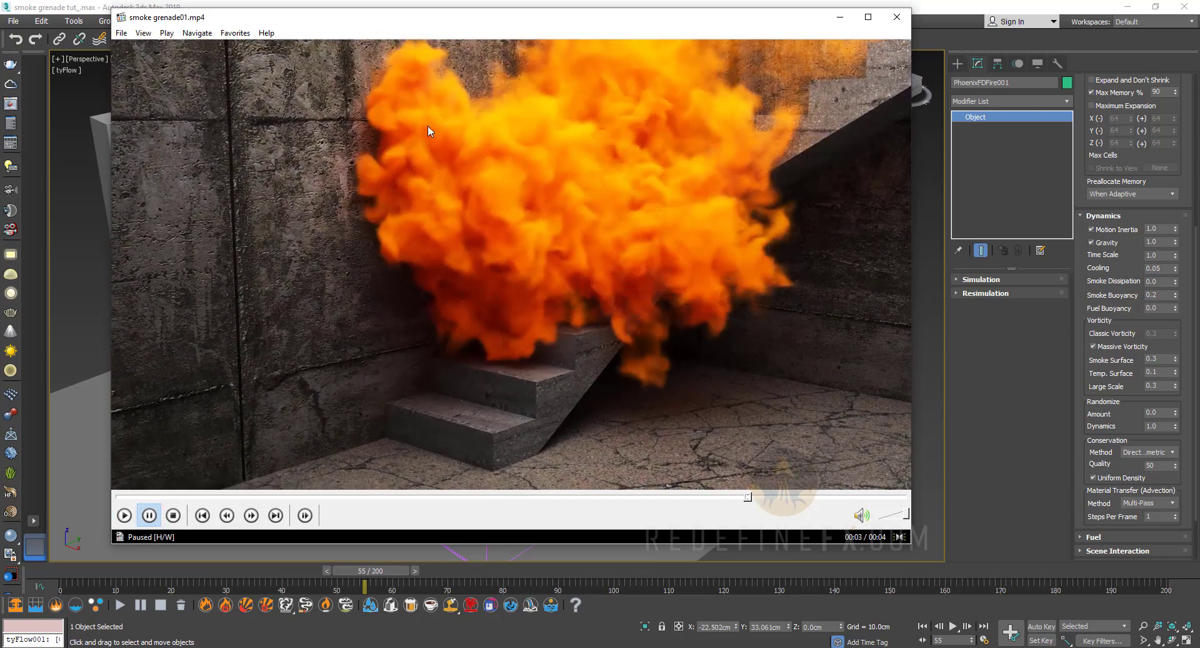
click(840, 17)
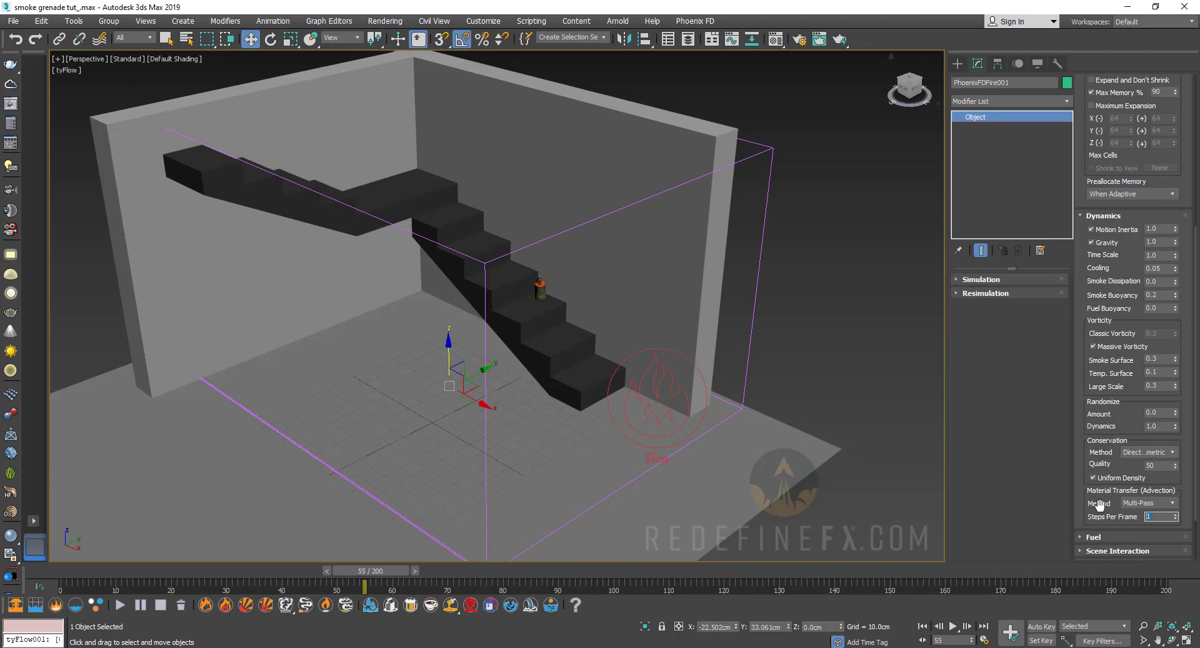
Review the grenade's fast early motion in the reference render and increase the simulator's Steps Per Frame.
key(alt+Tab)
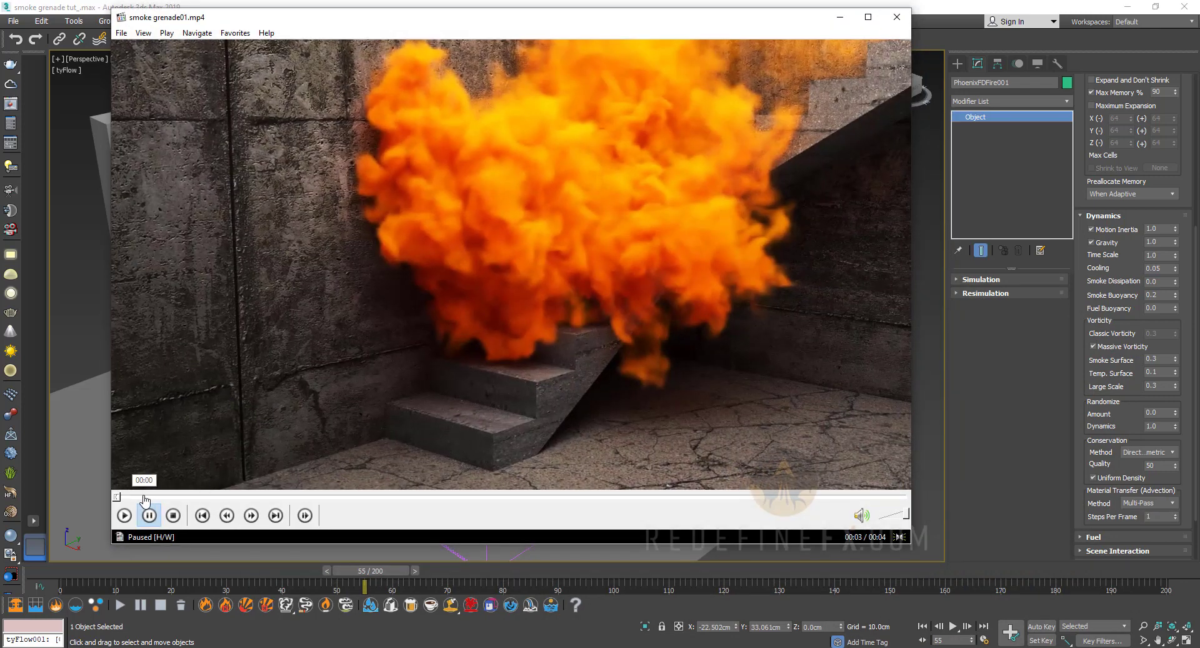
click(144, 497)
key(space)
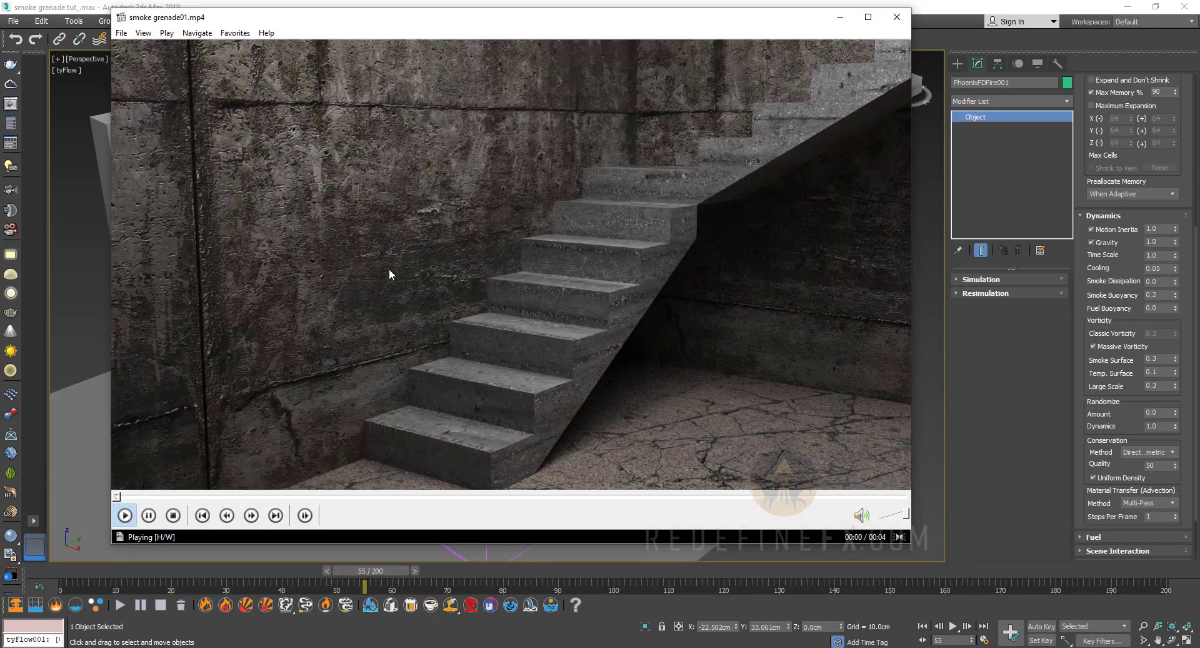
key(space)
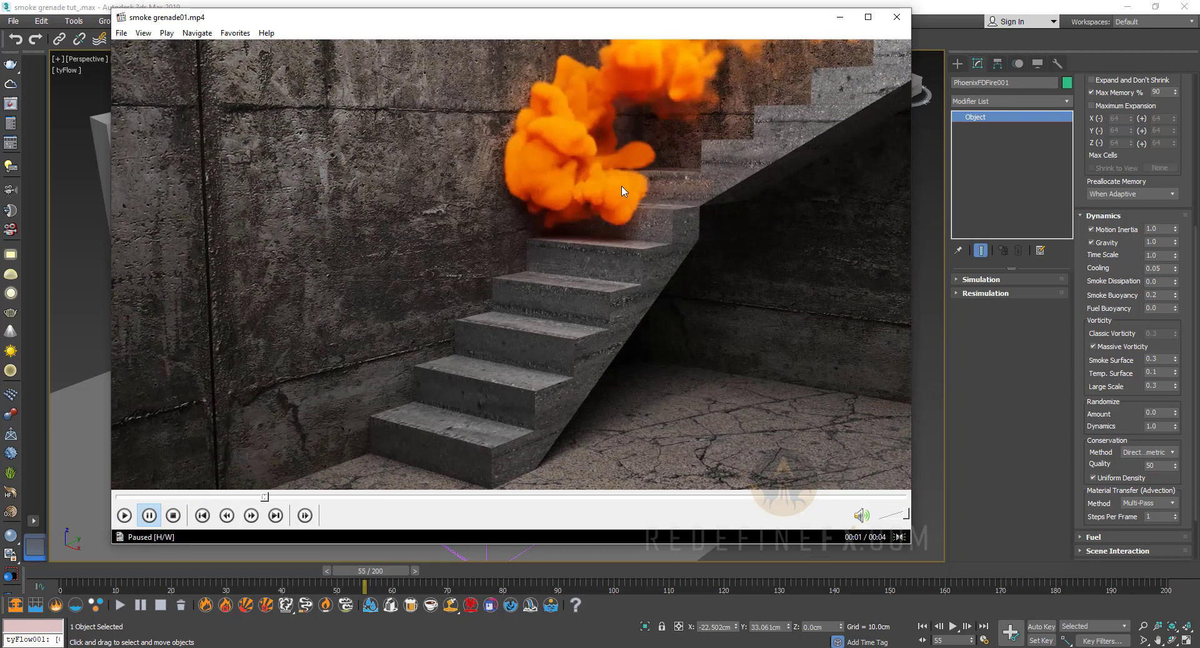
click(840, 18)
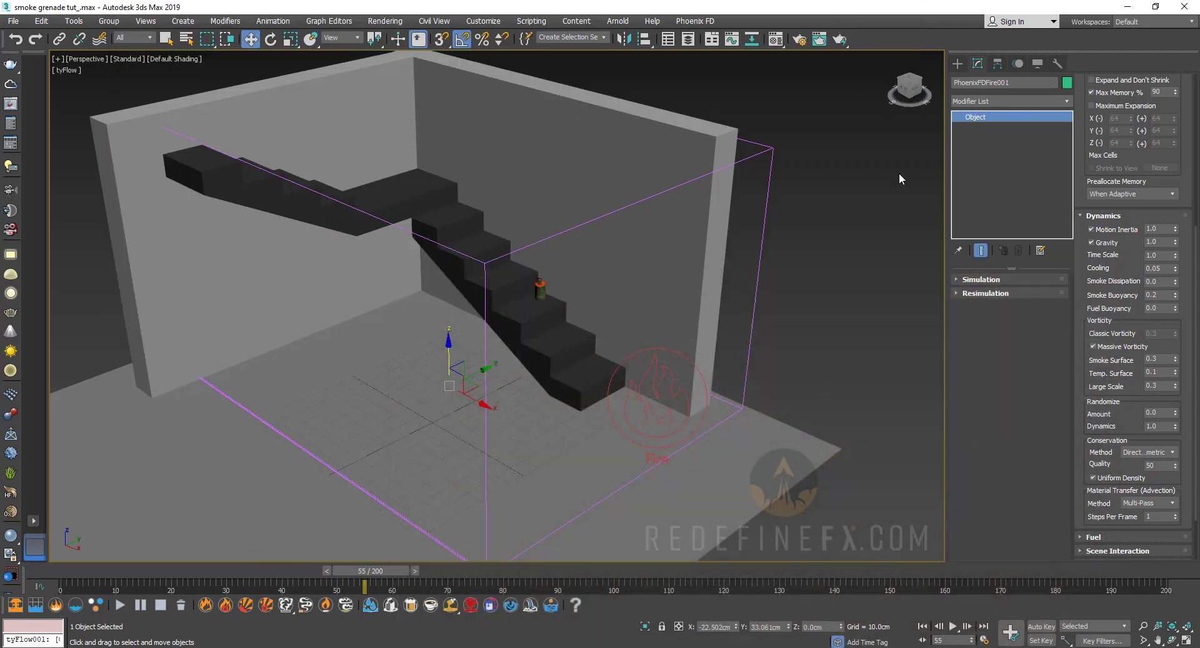
double_click(1161, 515)
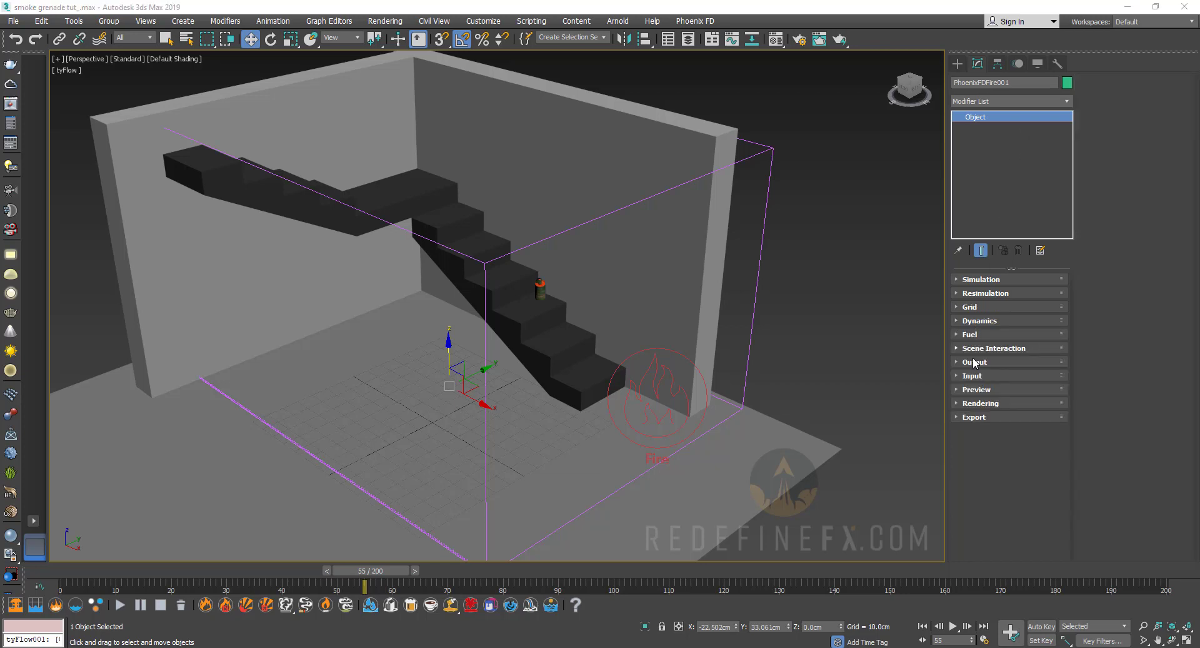
Review the Output Grid Channels, and set the volumetric Smoke Color's constant color to orange with RGB 255, 113, 0.
click(973, 363)
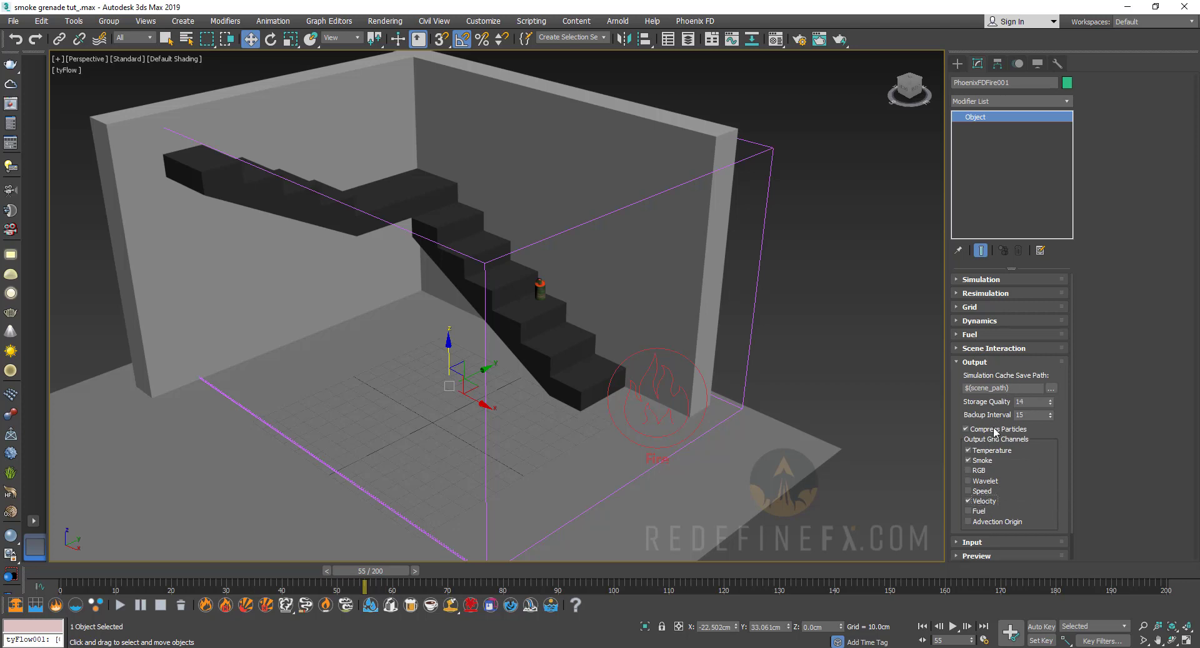
drag(1023, 453, 1021, 413)
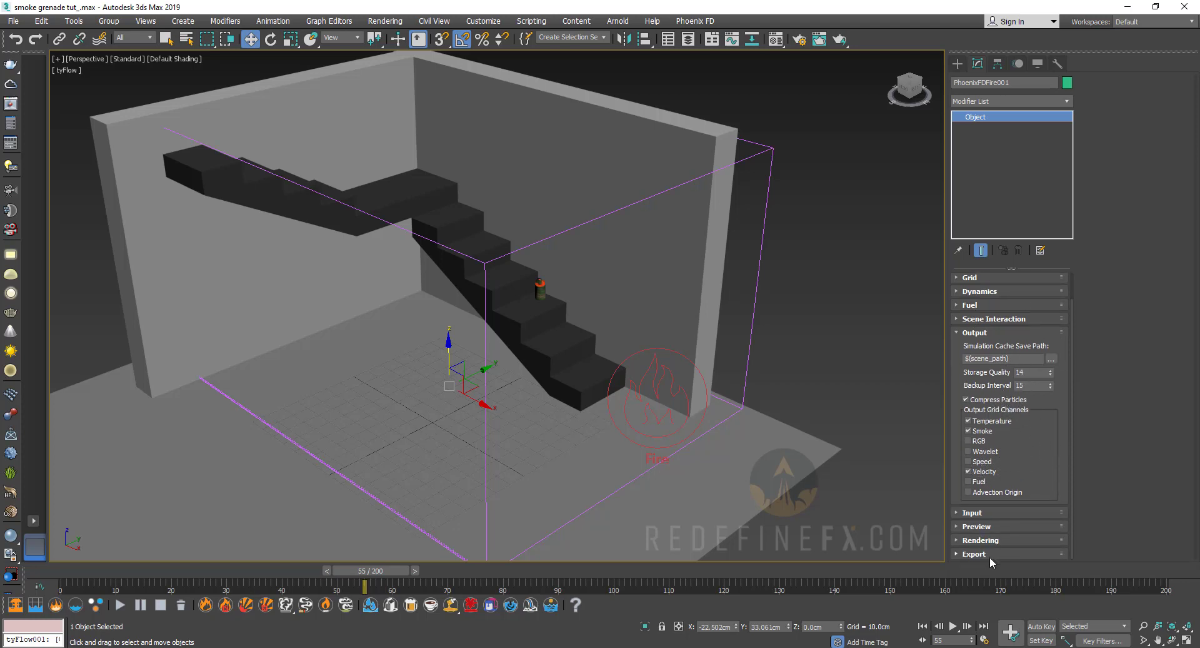
click(984, 542)
click(1127, 127)
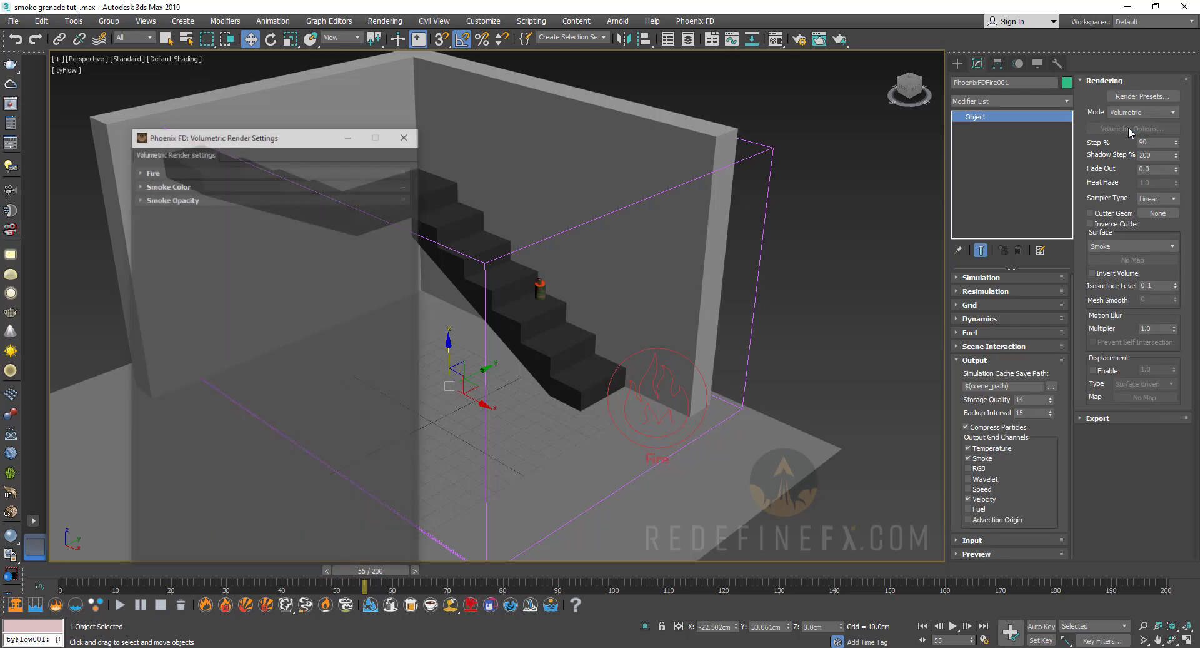
click(168, 184)
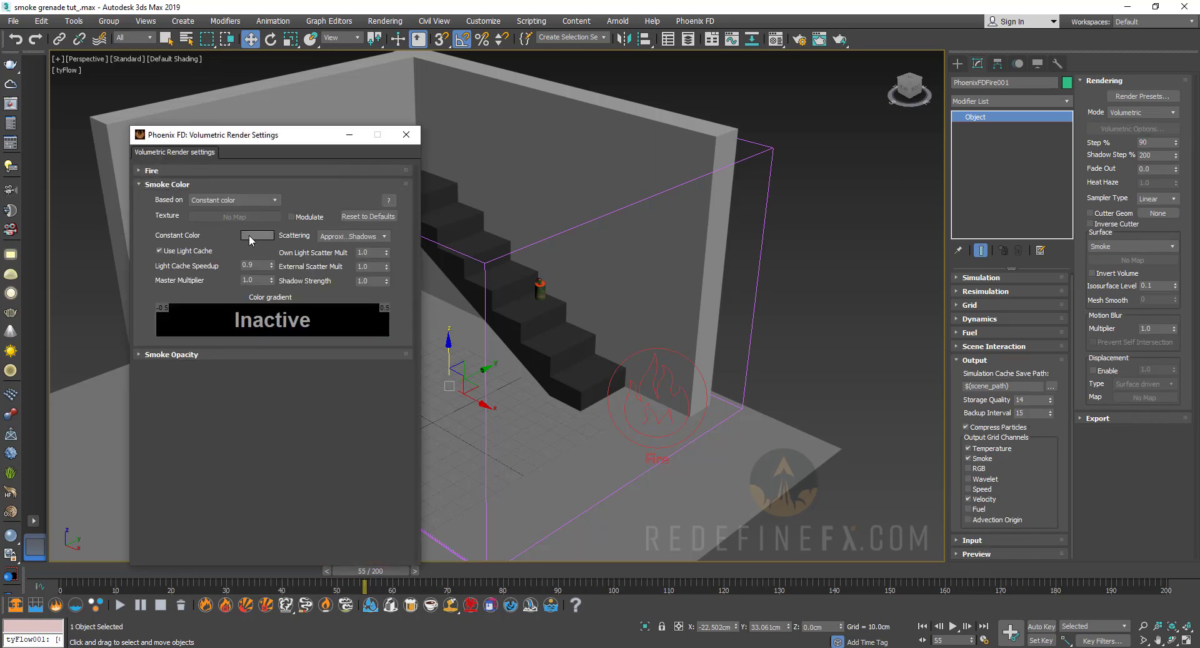
click(250, 235)
drag(270, 84, 269, 81)
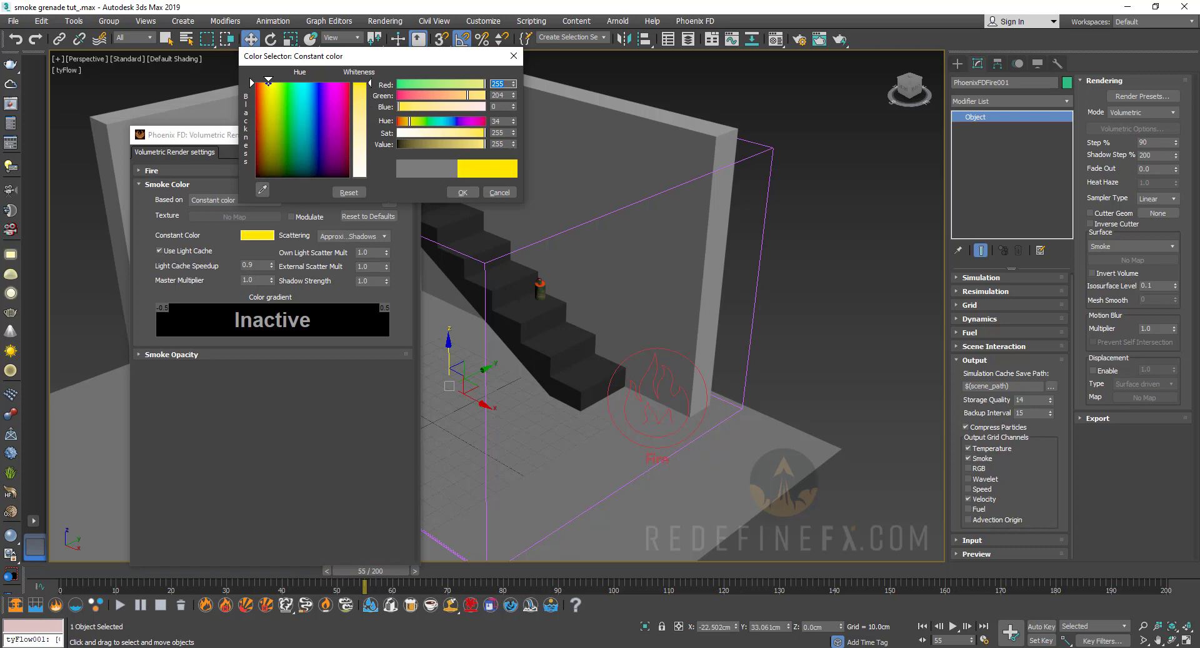
drag(467, 95, 437, 95)
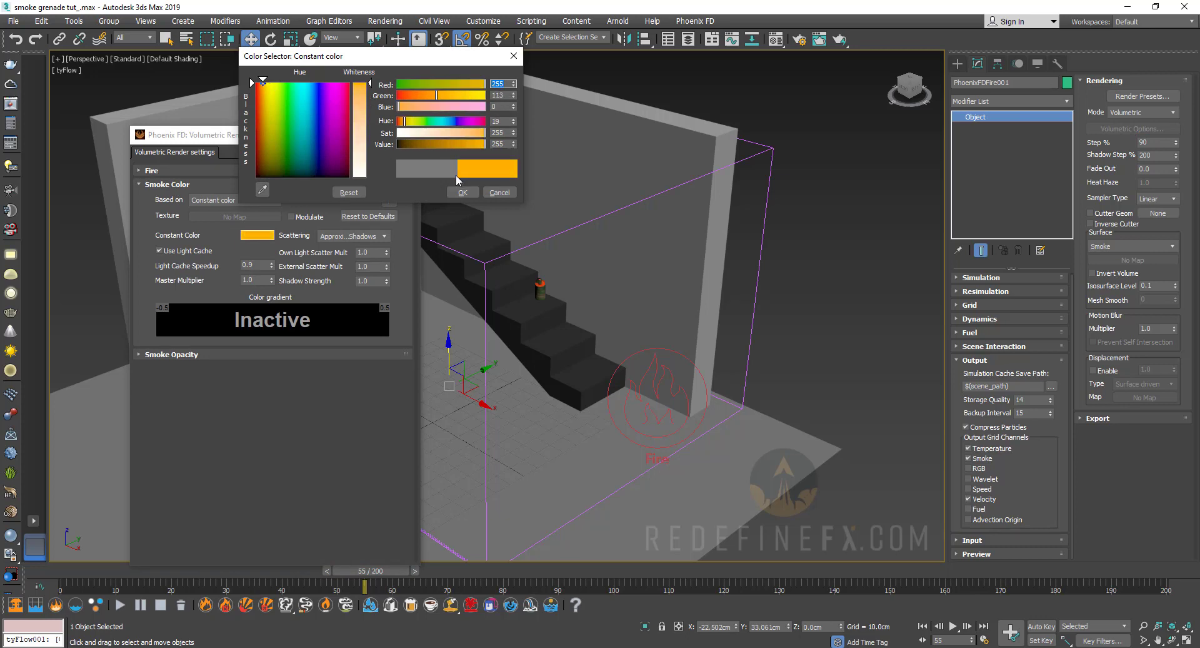
click(463, 191)
click(407, 135)
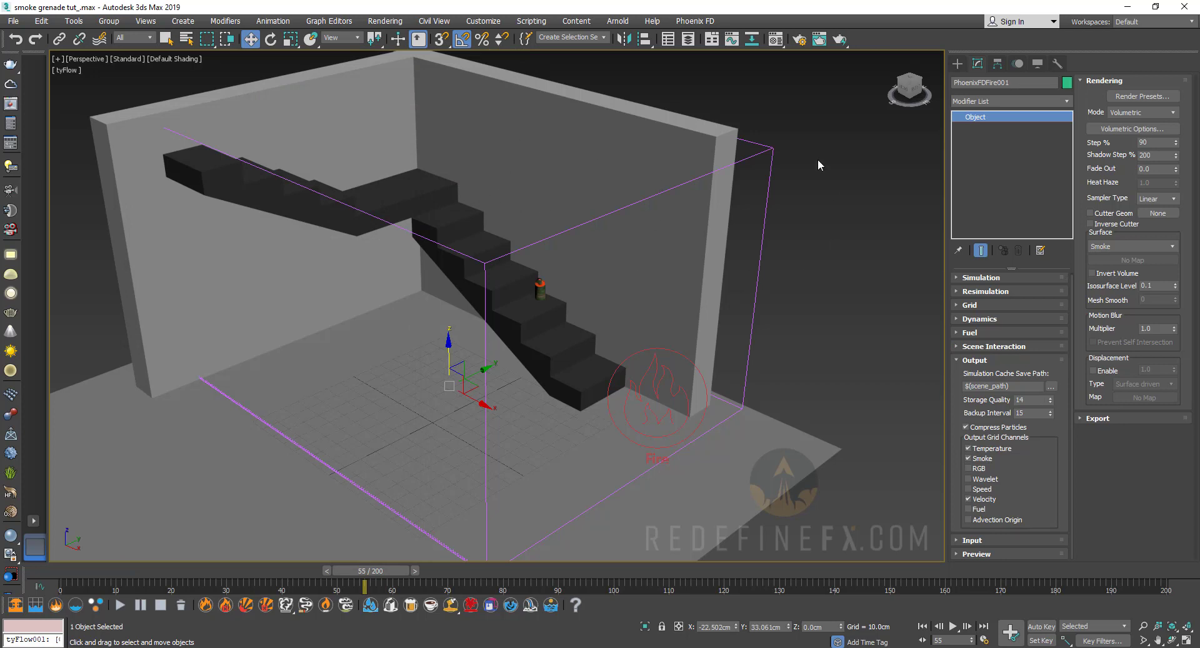
Start the Phoenix FD simulation and inspect the smoke trailing the grenade down the stairs from several angles.
click(119, 605)
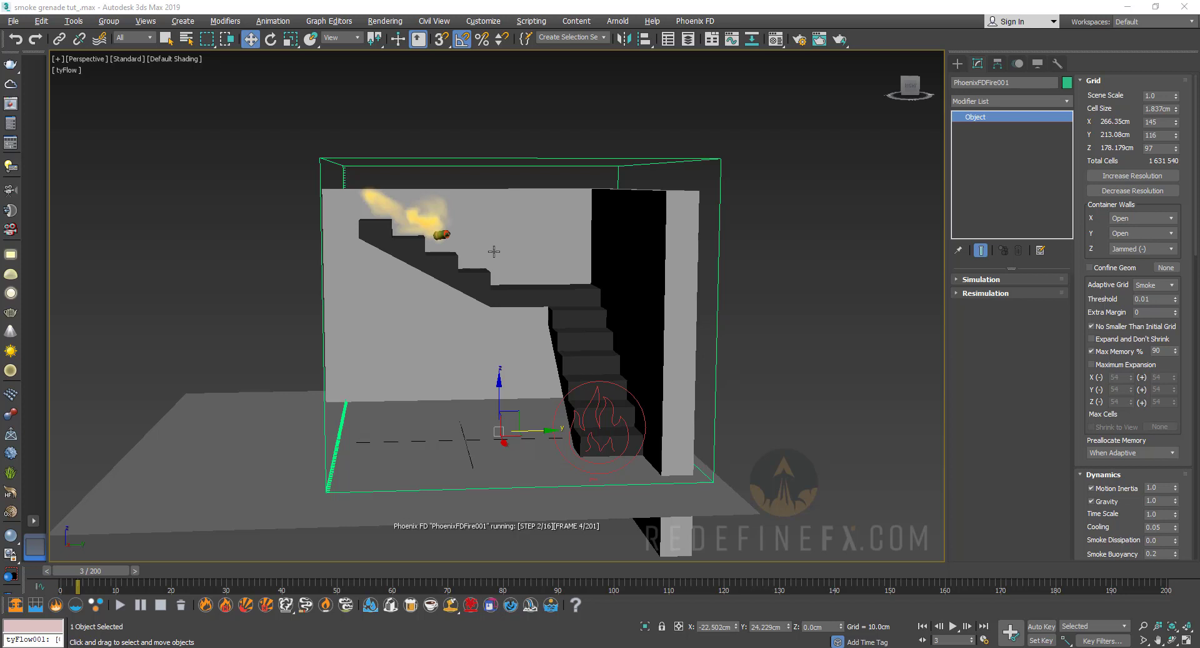
scroll(519, 254, up, 3)
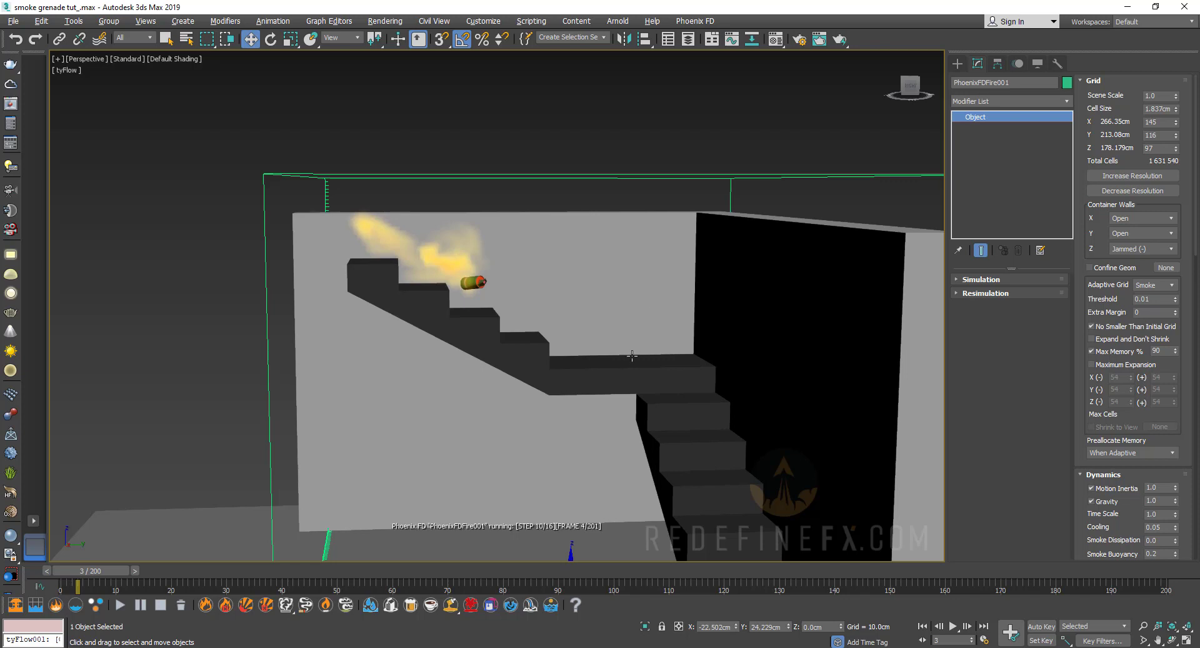
middle_drag(595, 352, 410, 212)
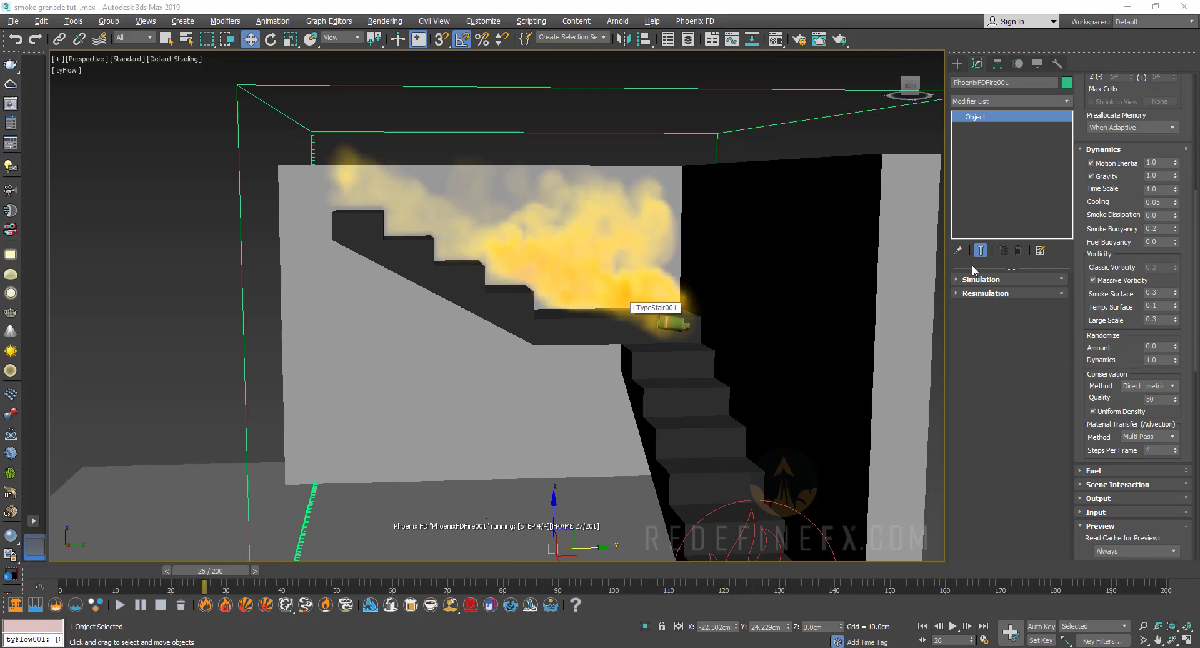
alt+middle_drag(718, 340, 565, 273)
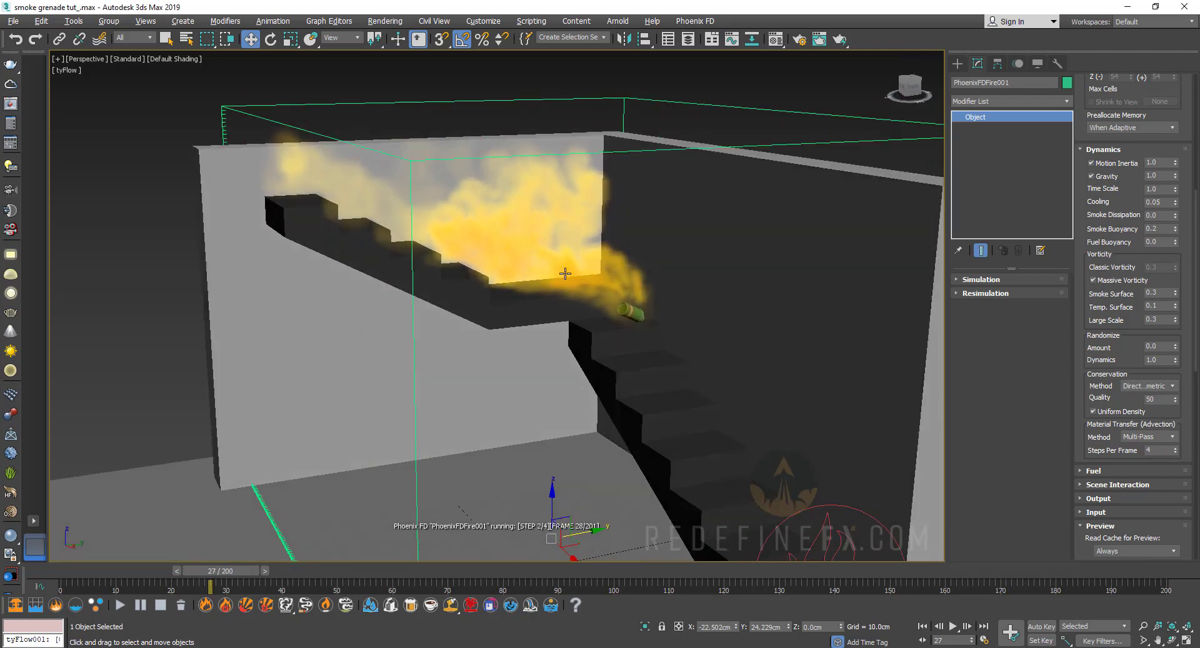
scroll(804, 236, down, 3)
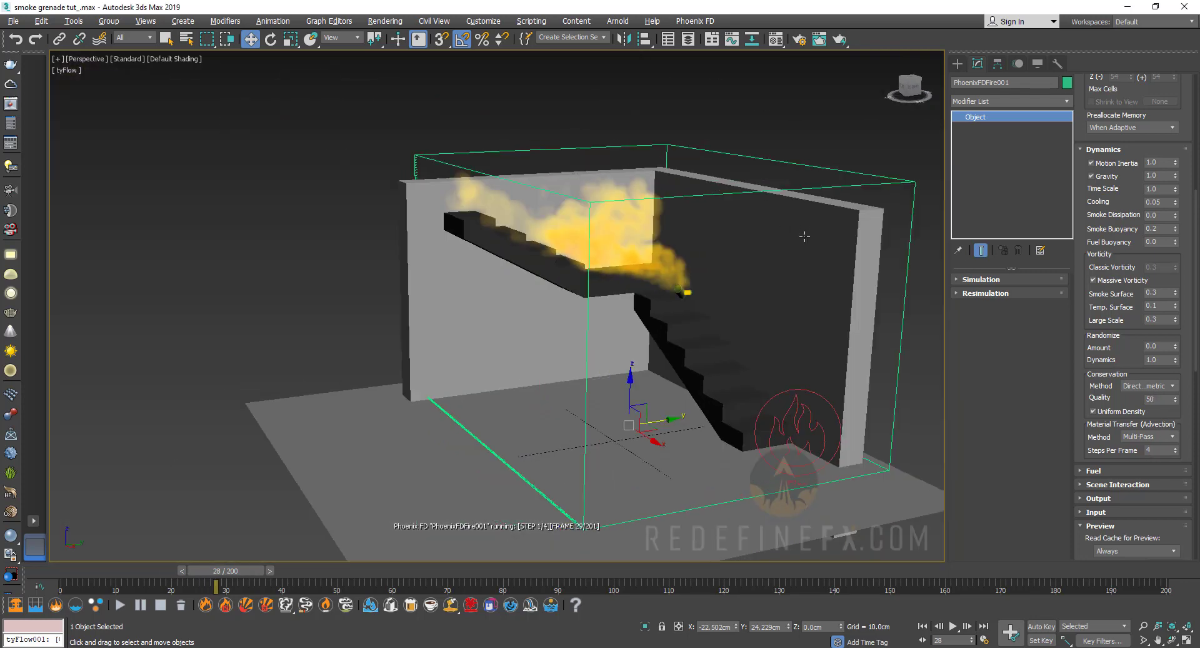
Turn the container's GPU Preview in the viewport off and back on to compare it with the voxel preview.
scroll(1134, 500, down, 10)
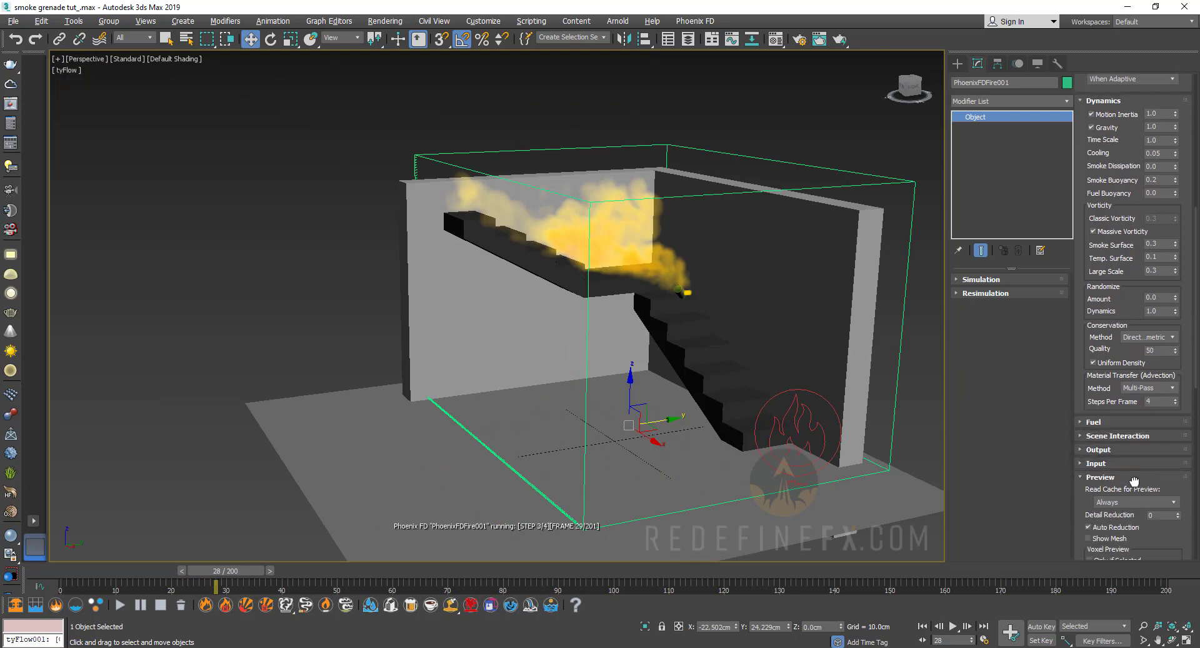
scroll(1125, 464, down, 2)
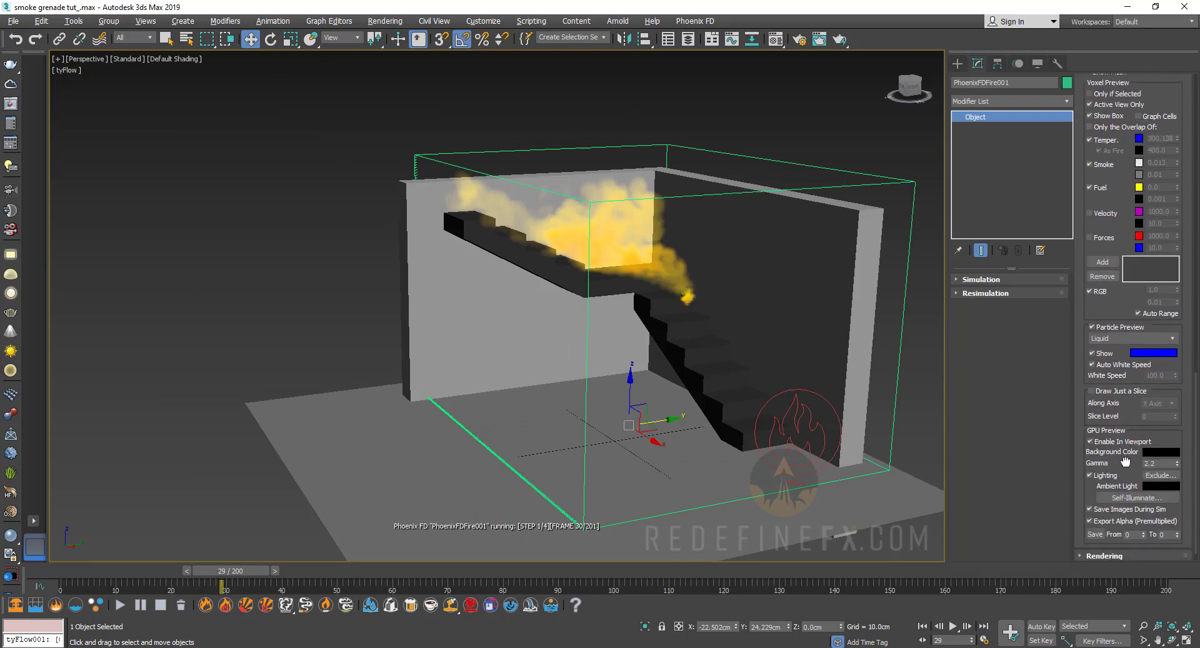
click(1091, 426)
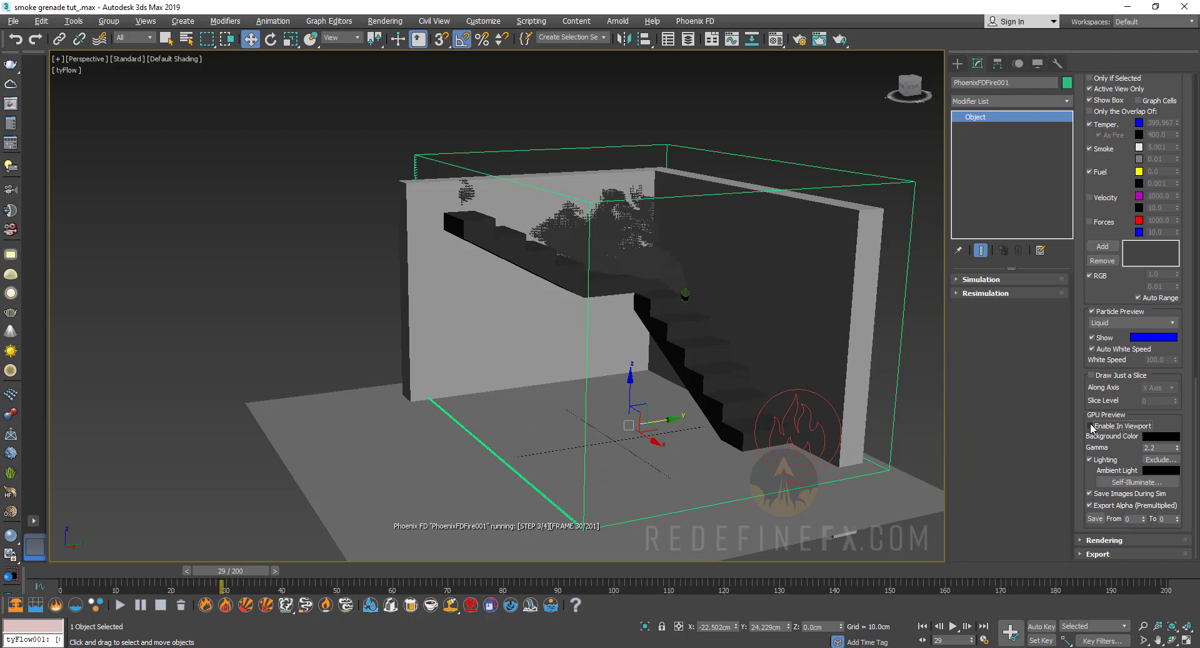
click(1091, 426)
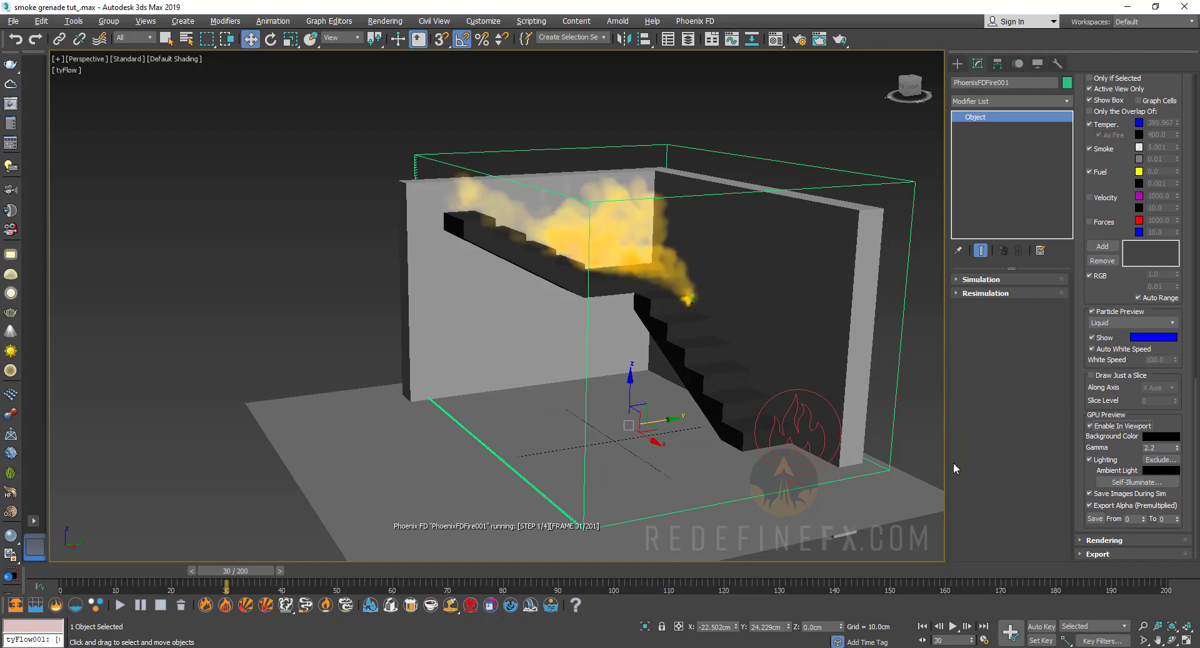
In the simulator's volumetric render settings, raise the Simple Smoke Opacity to 1.0.
click(1104, 540)
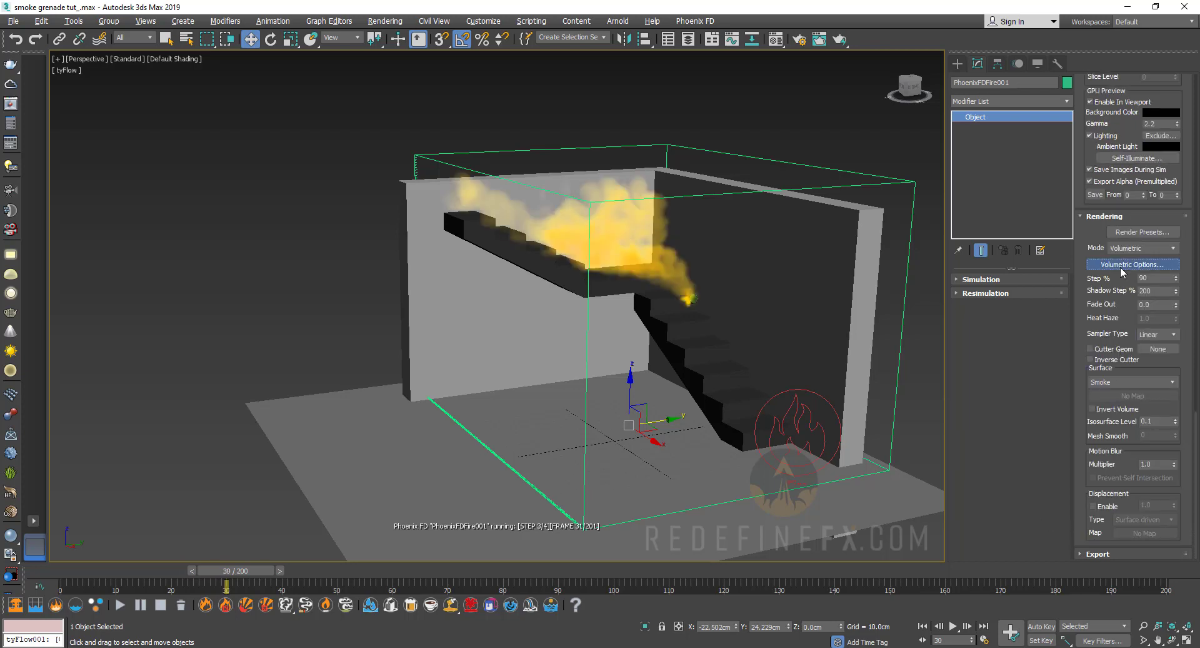
click(1123, 266)
click(177, 355)
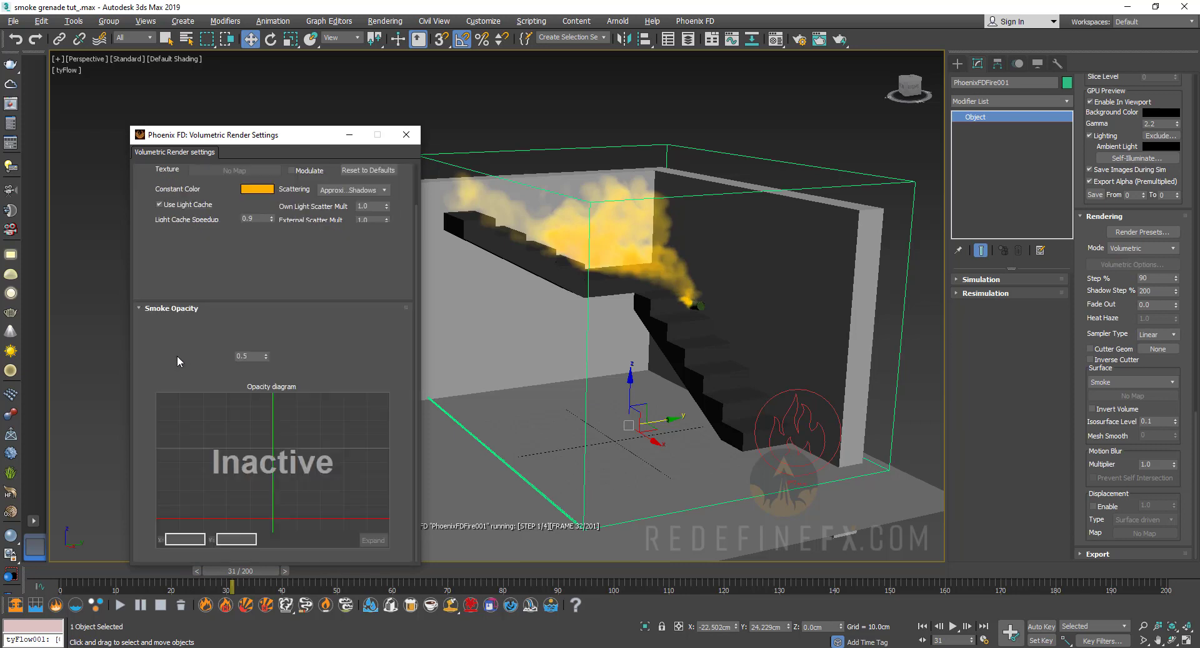
drag(266, 360, 273, 348)
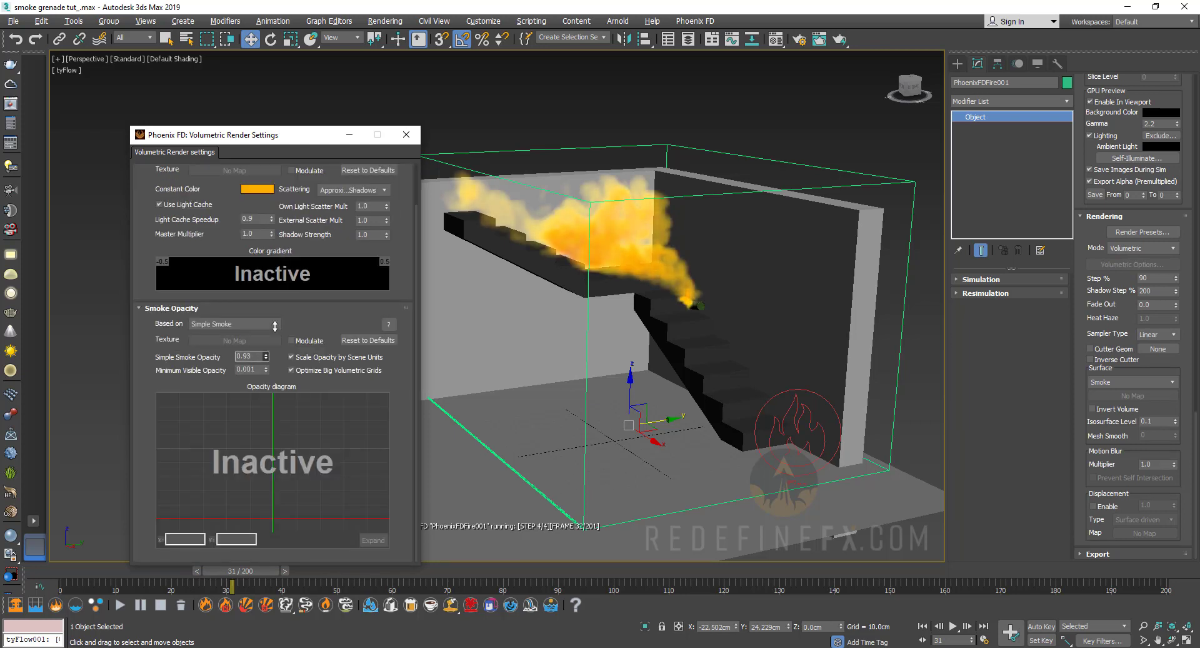
click(266, 359)
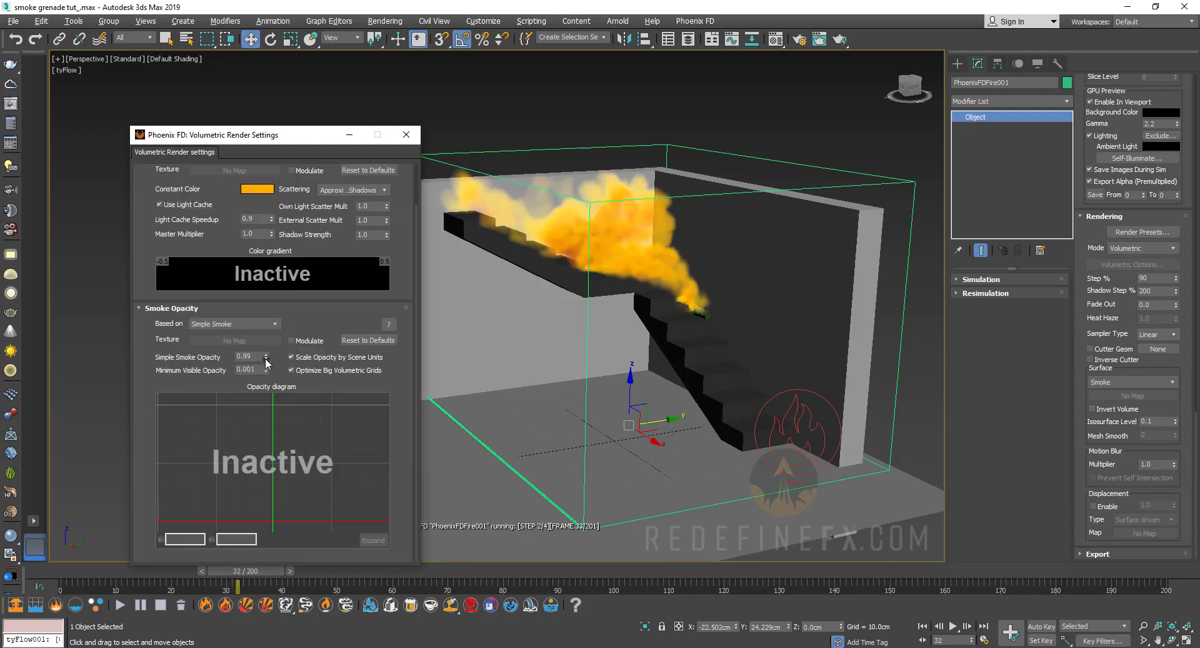
click(266, 354)
Close the volumetric render settings, inspect the denser smoke on the stairs from several angles, and look over the simulator's Grid settings.
scroll(577, 180, up, 3)
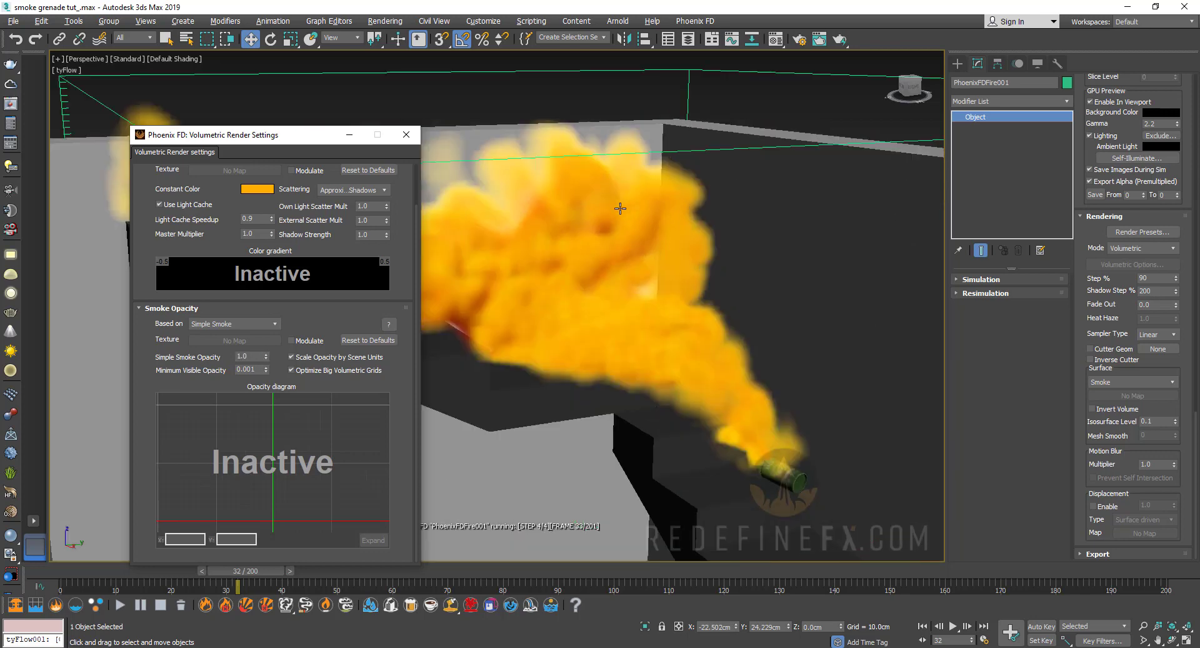
alt+middle_drag(577, 179, 648, 307)
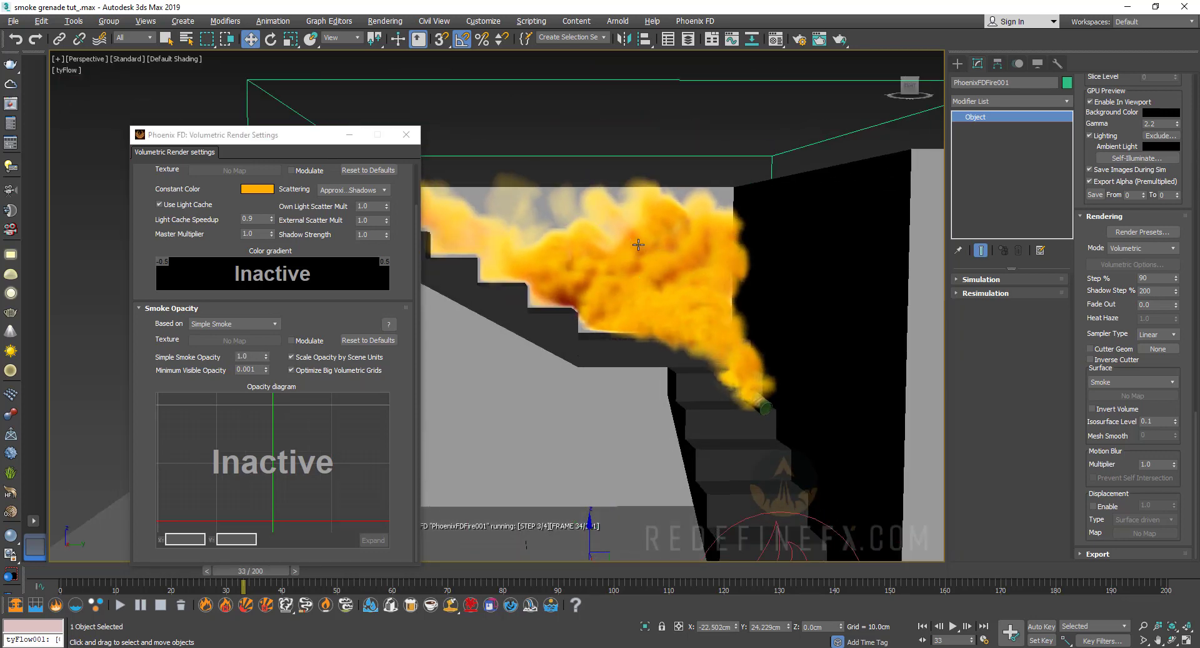
alt+middle_drag(638, 244, 636, 251)
click(407, 141)
alt+middle_drag(666, 197, 583, 177)
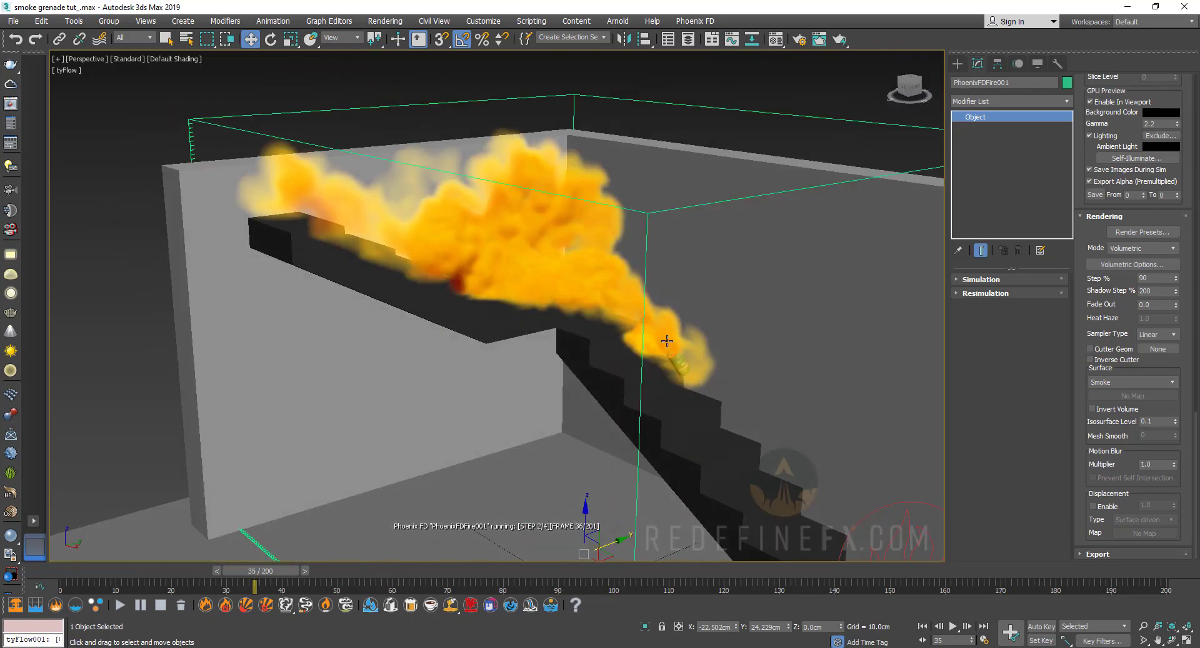
alt+middle_drag(667, 341, 604, 281)
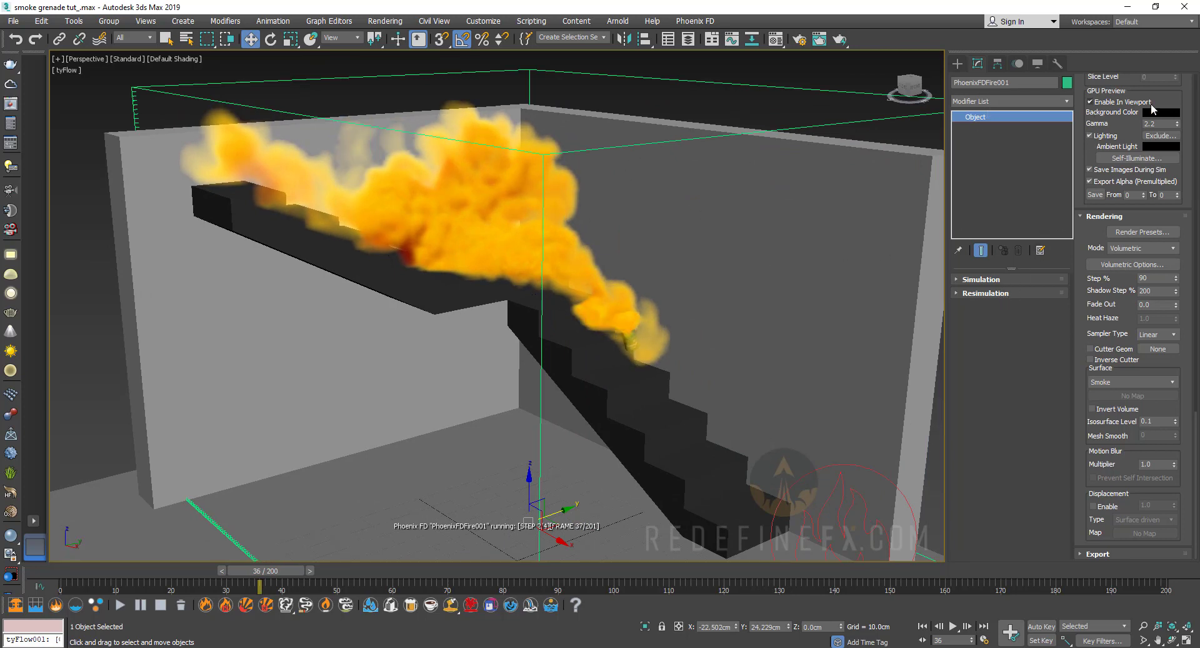
scroll(1142, 278, up, 10)
scroll(1142, 279, up, 8)
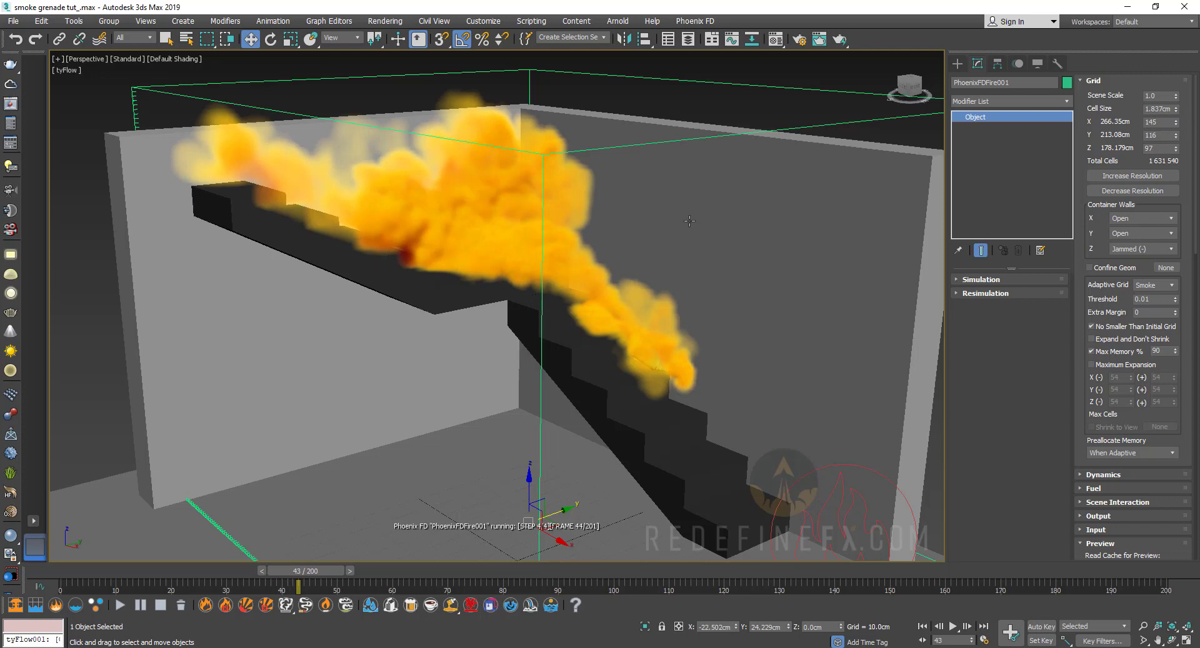
scroll(665, 259, down, 5)
Play and pause the reference render smoke grenade01.mp4 to examine how the smoke swirls and breaks up.
click(957, 63)
click(906, 646)
click(552, 278)
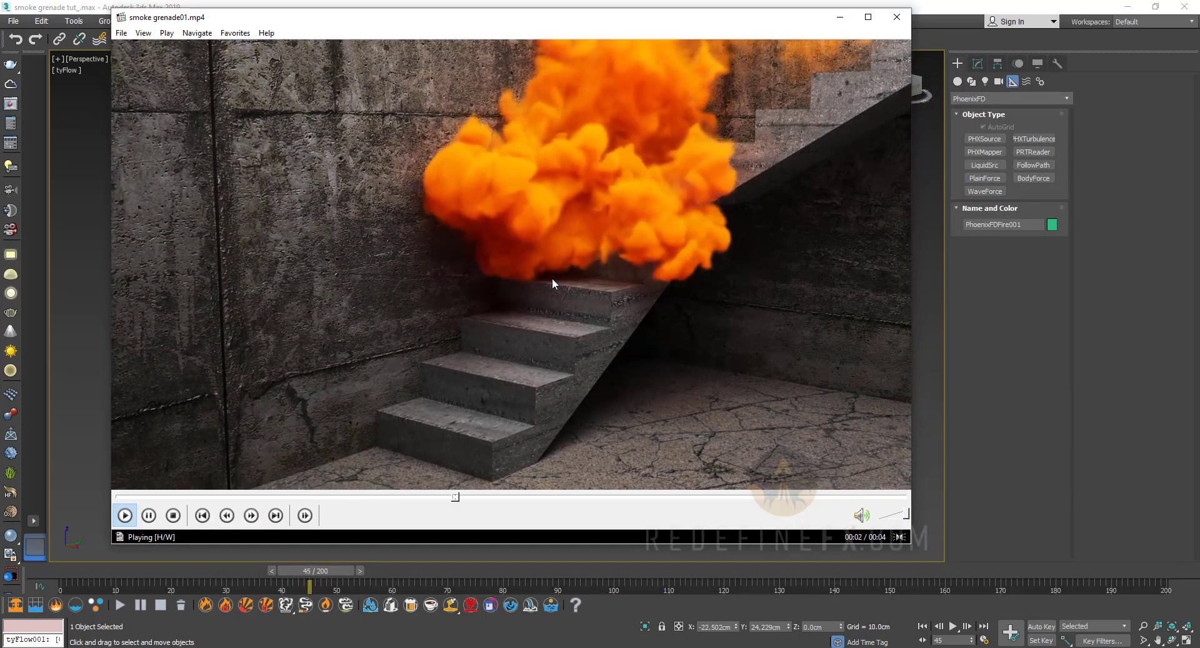
click(667, 235)
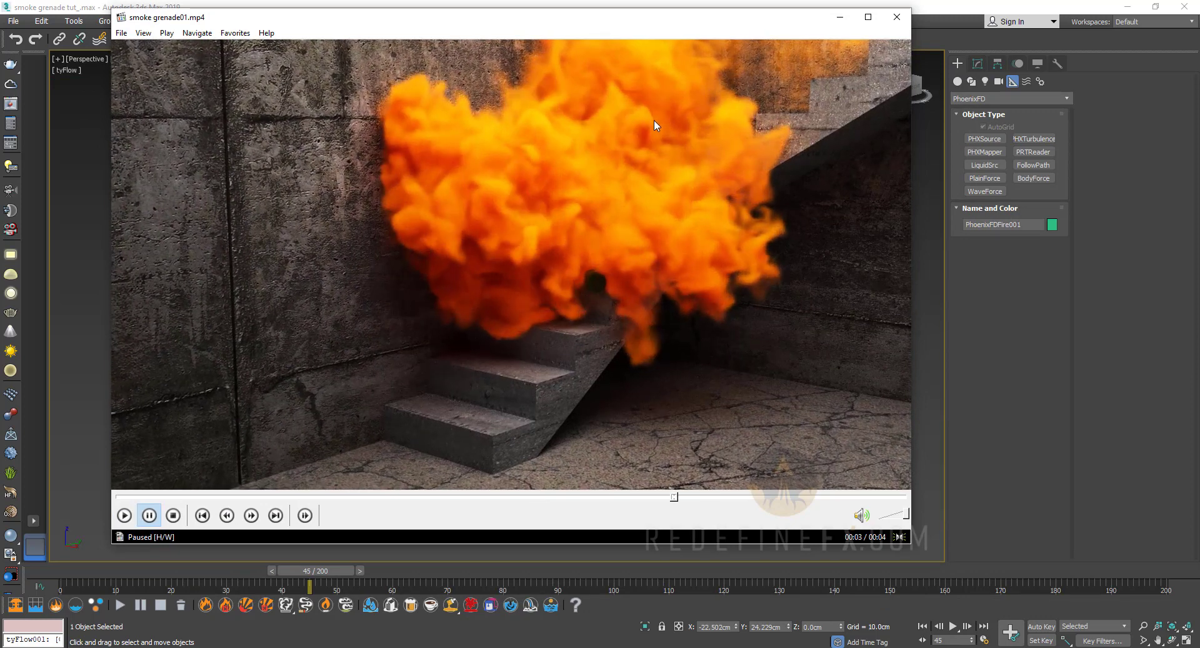
click(670, 249)
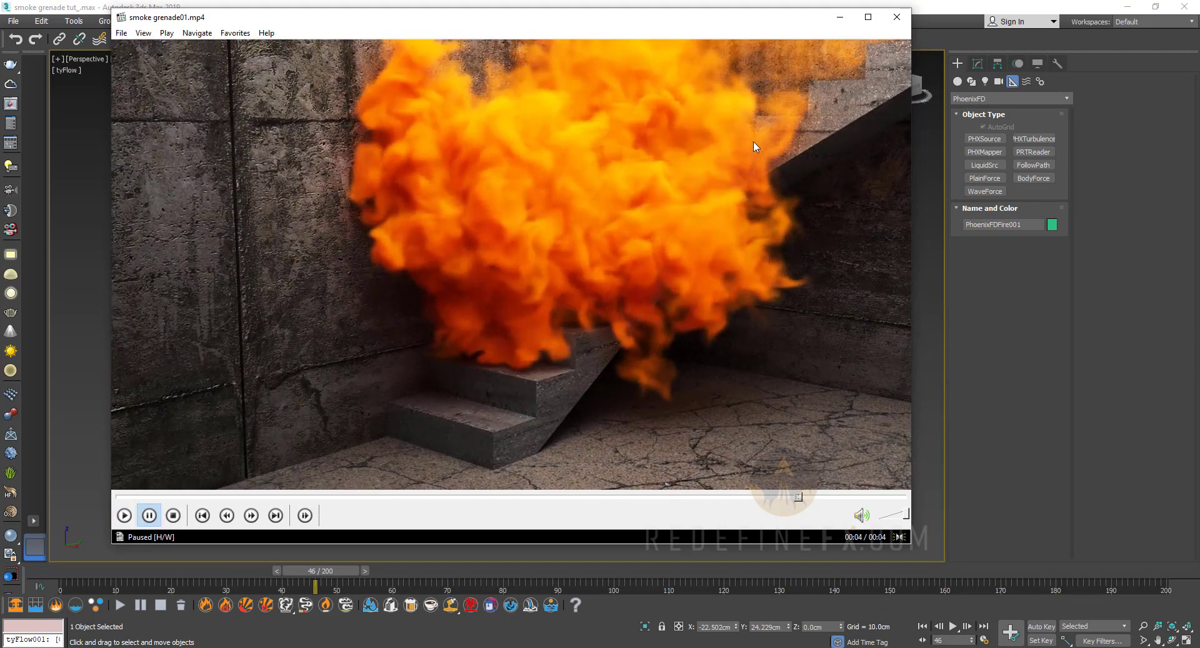
click(547, 240)
click(705, 498)
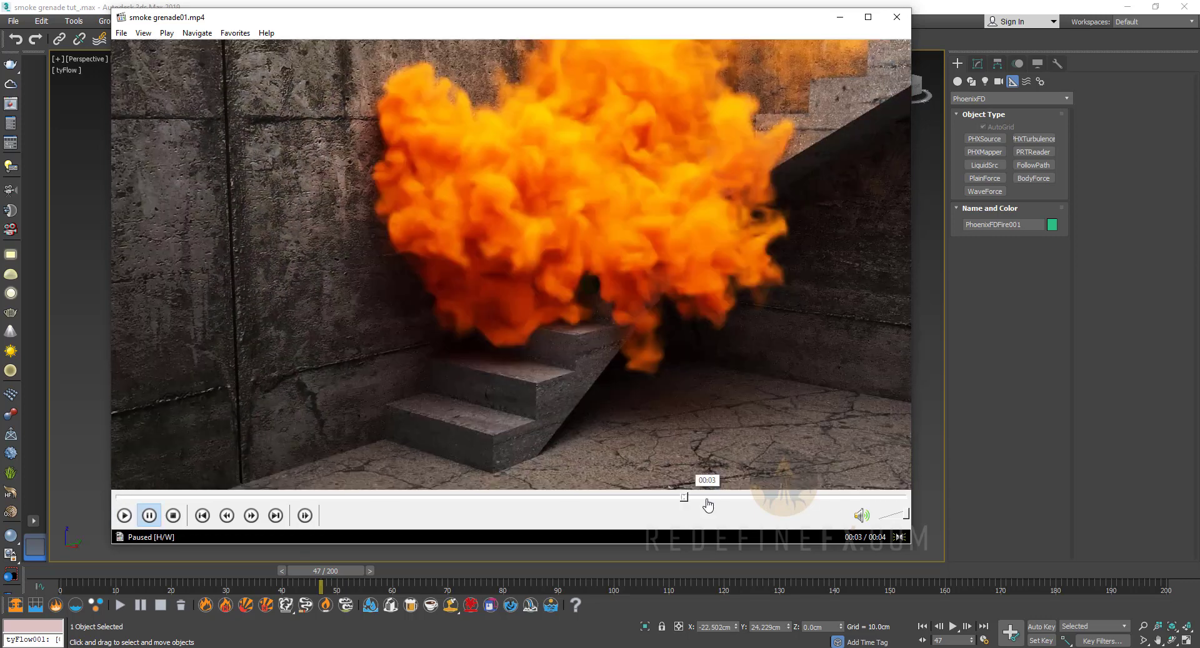
click(343, 498)
click(520, 358)
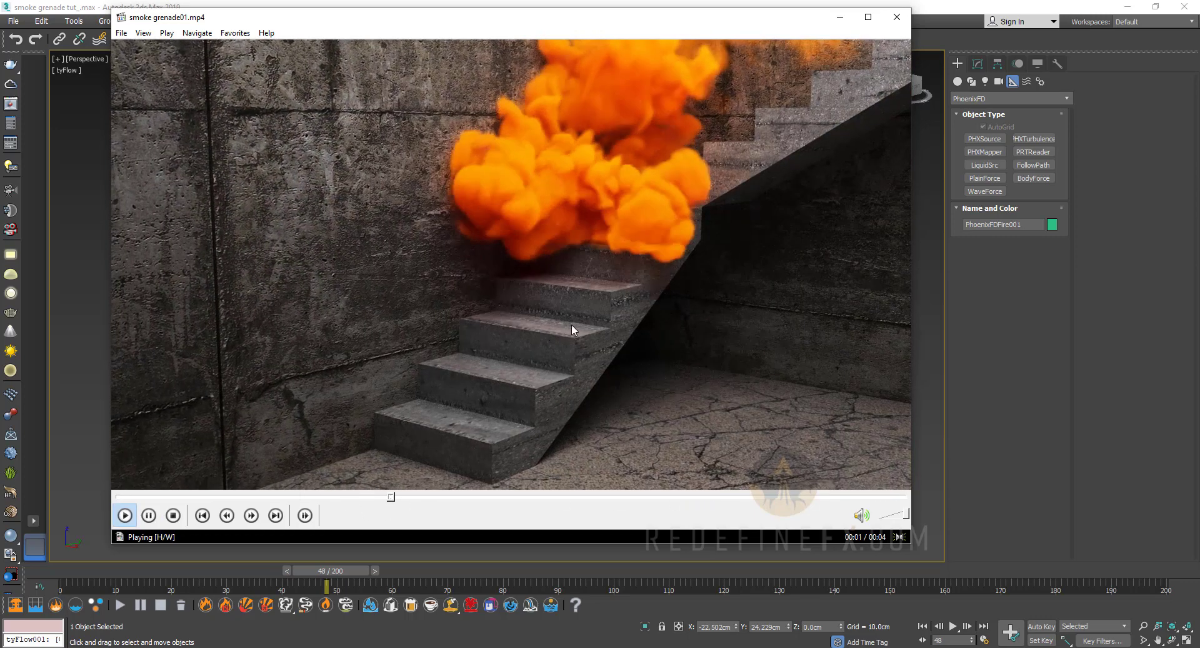
click(573, 322)
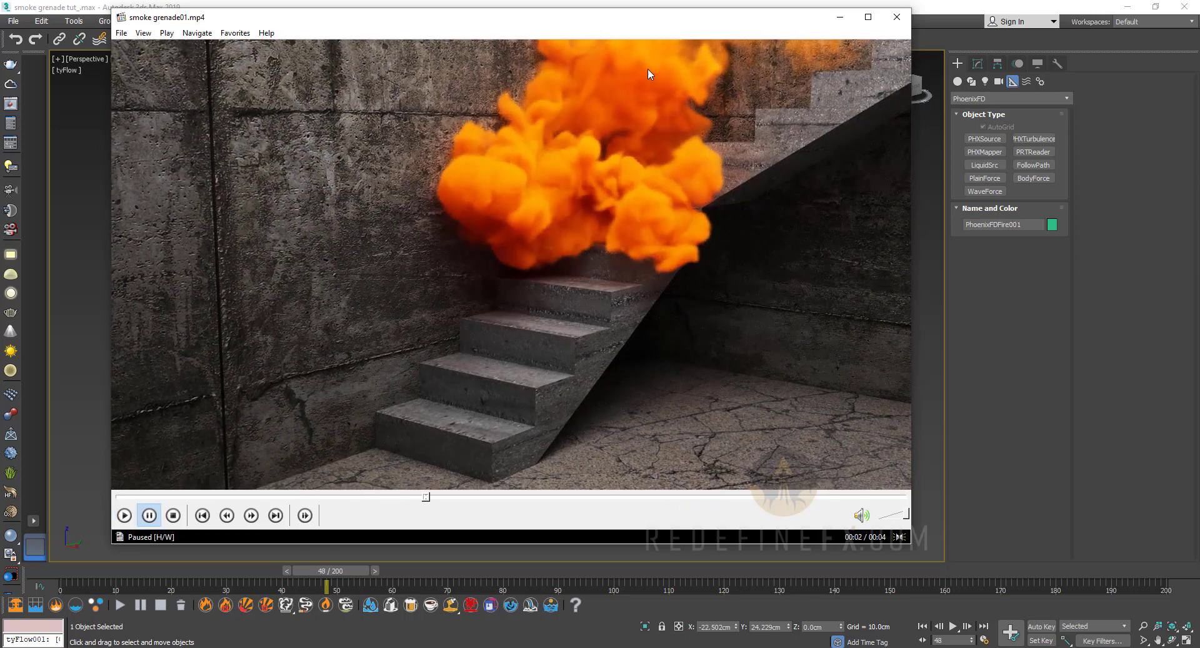
click(466, 164)
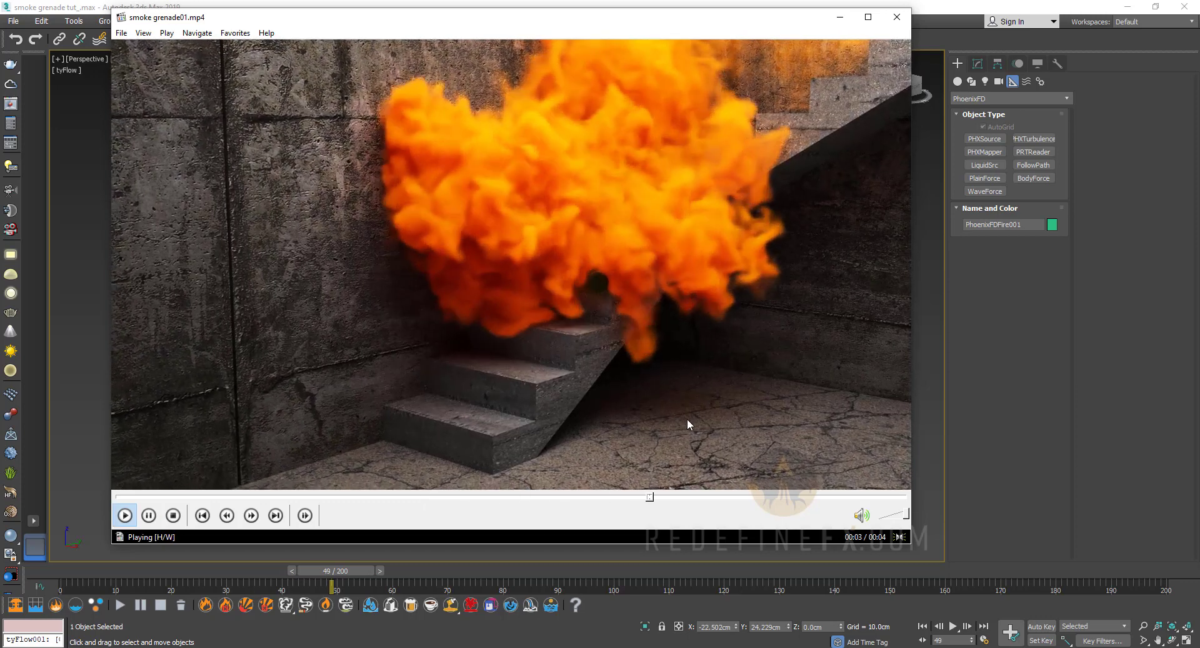
click(729, 218)
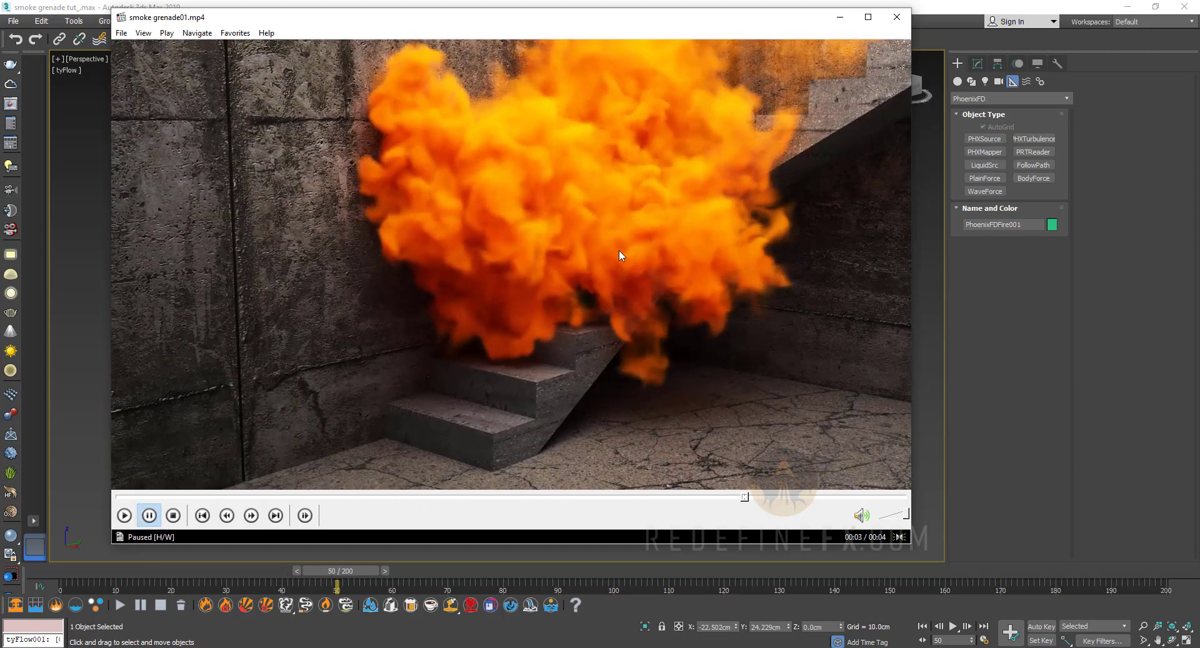
click(839, 17)
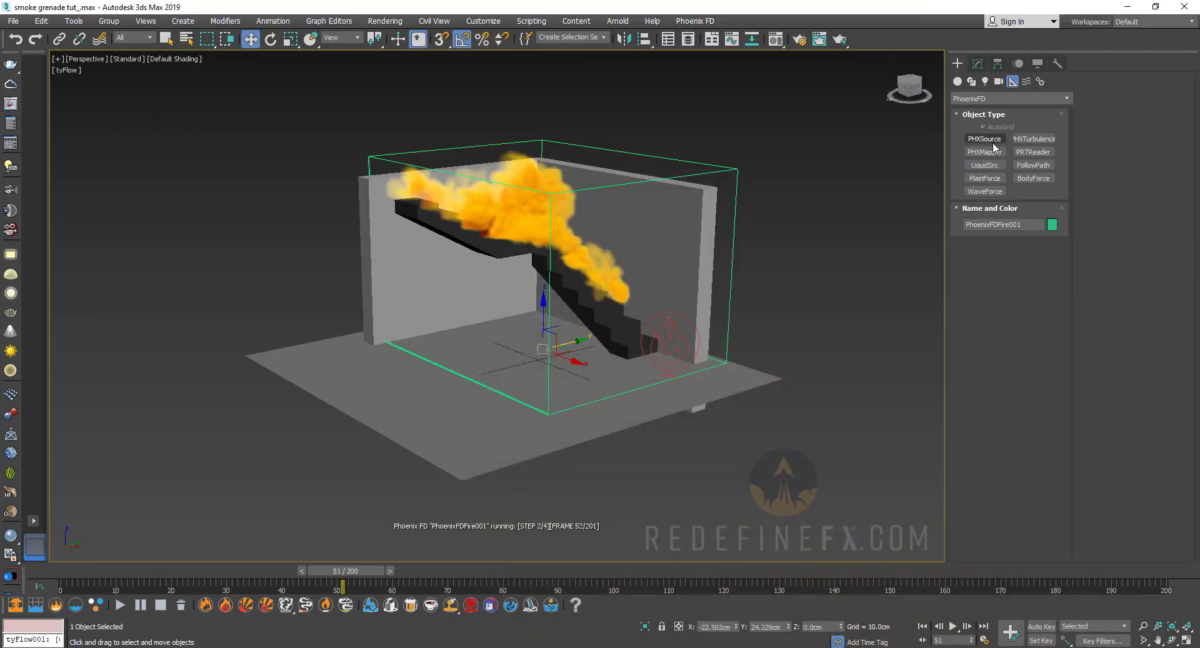
Place a PHXTurbulence helper beside the container and set its Strength to 10 and Size to 50 cm.
click(1028, 138)
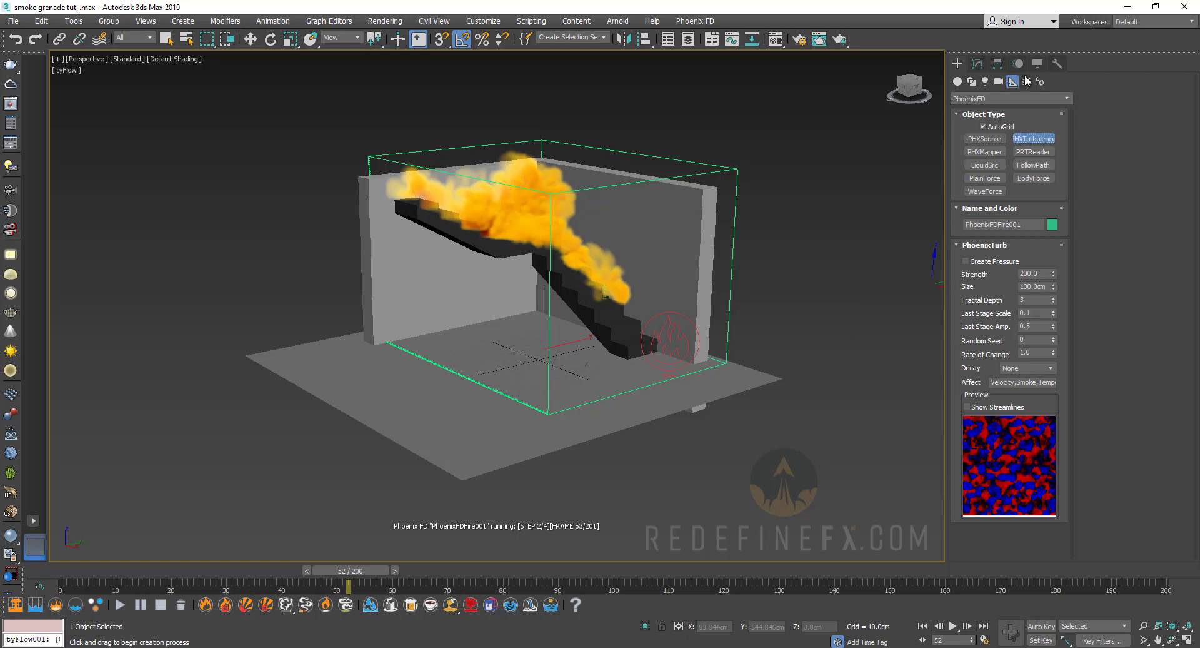
click(752, 438)
right_click(754, 438)
click(978, 64)
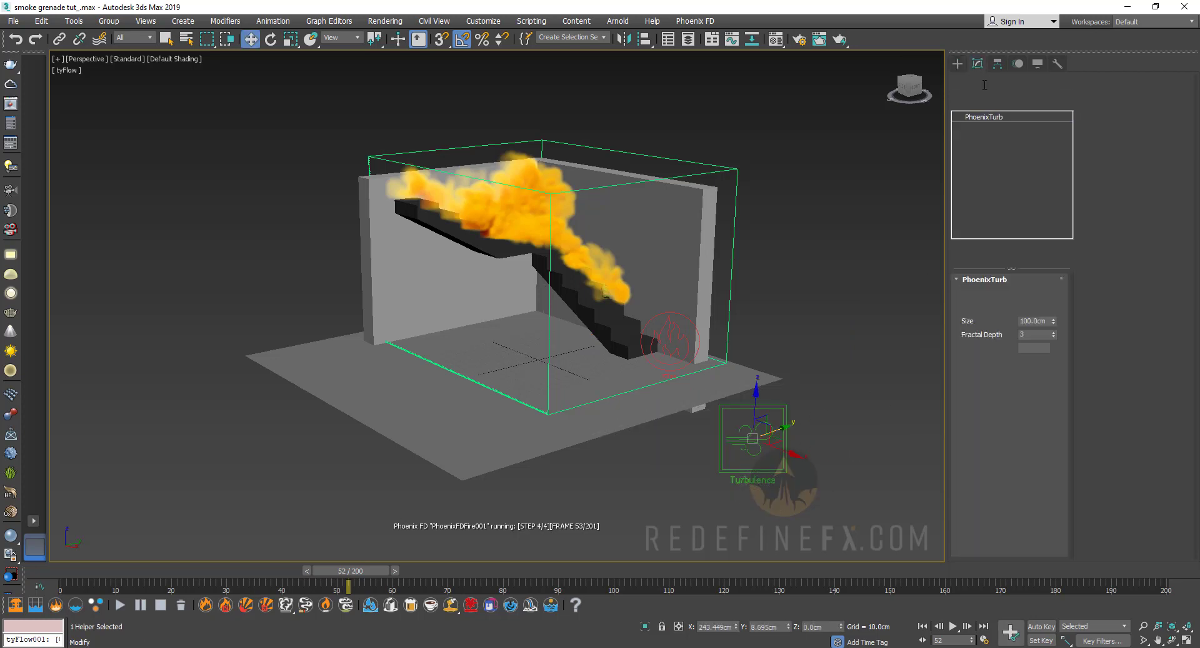
double_click(1042, 309)
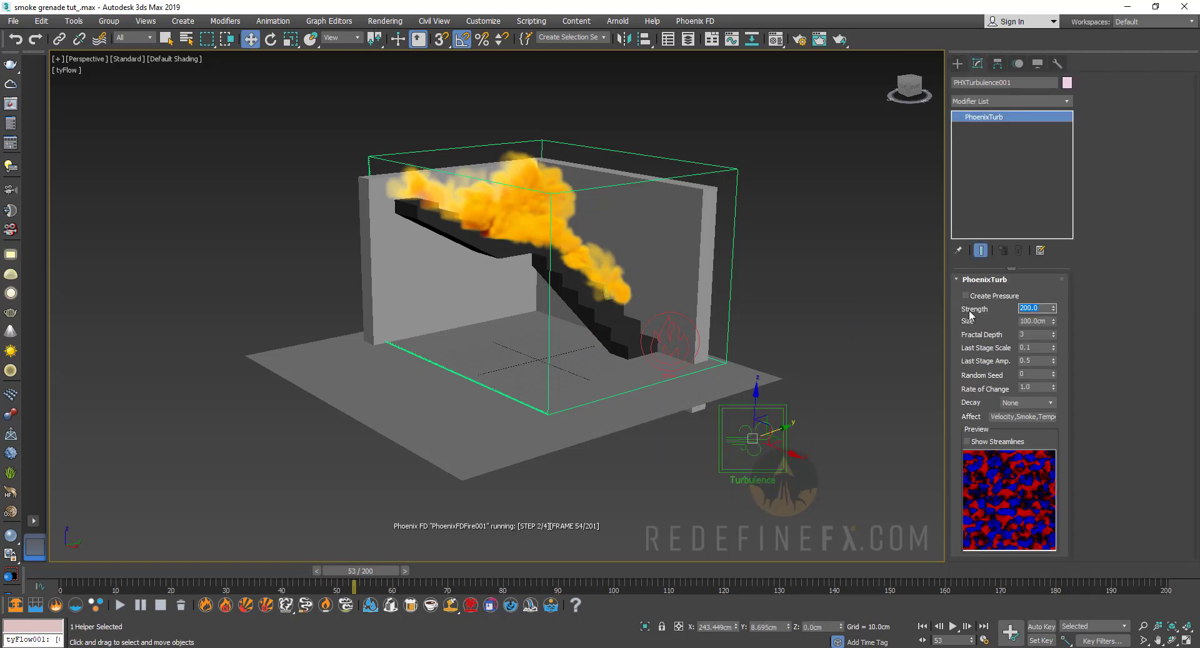
key(Return)
double_click(1035, 320)
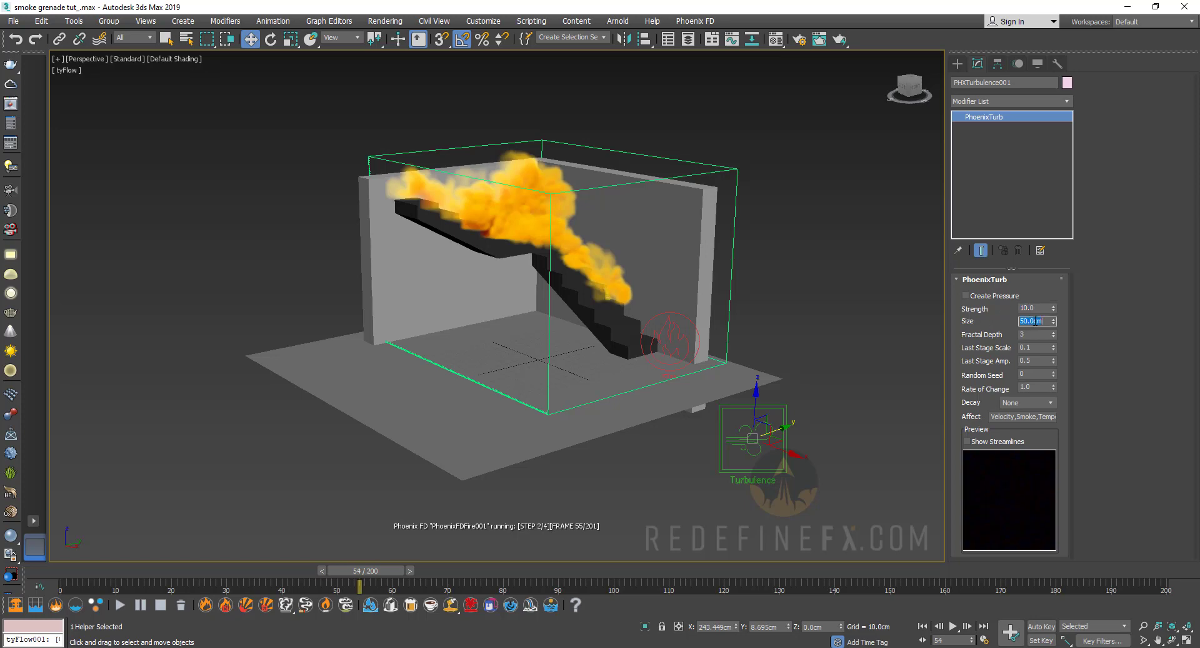
Replay the reference render to compare the scale of its smoke detail with the turbulence's Strength and Size settings.
key(alt+Tab)
click(618, 254)
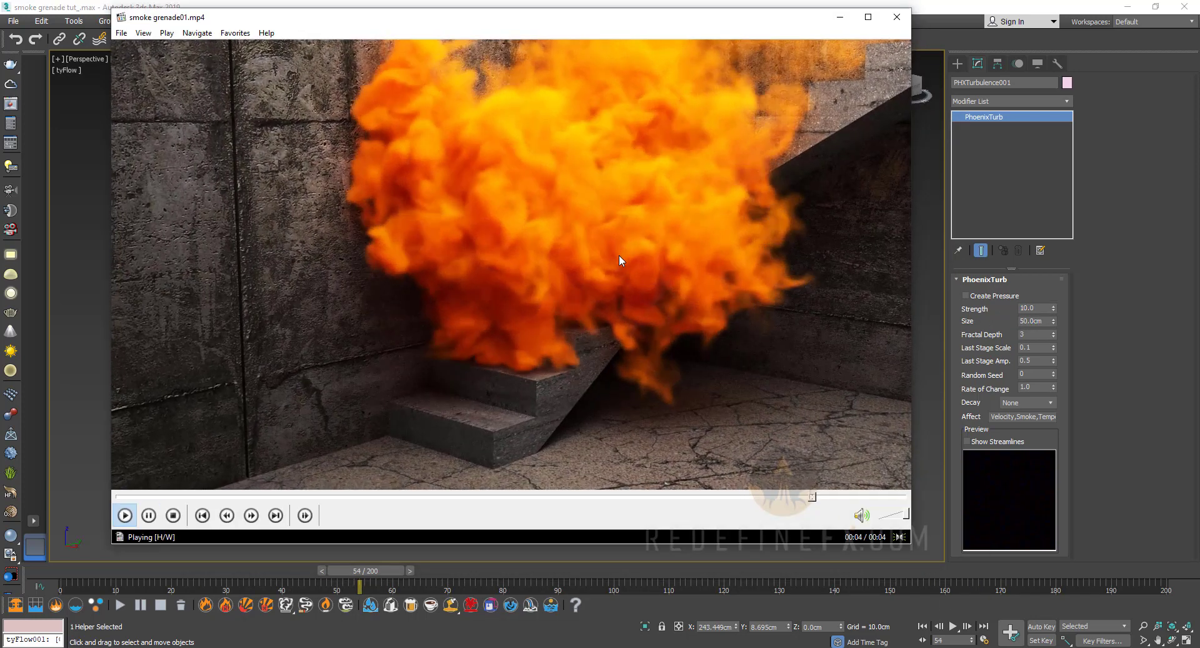
click(618, 254)
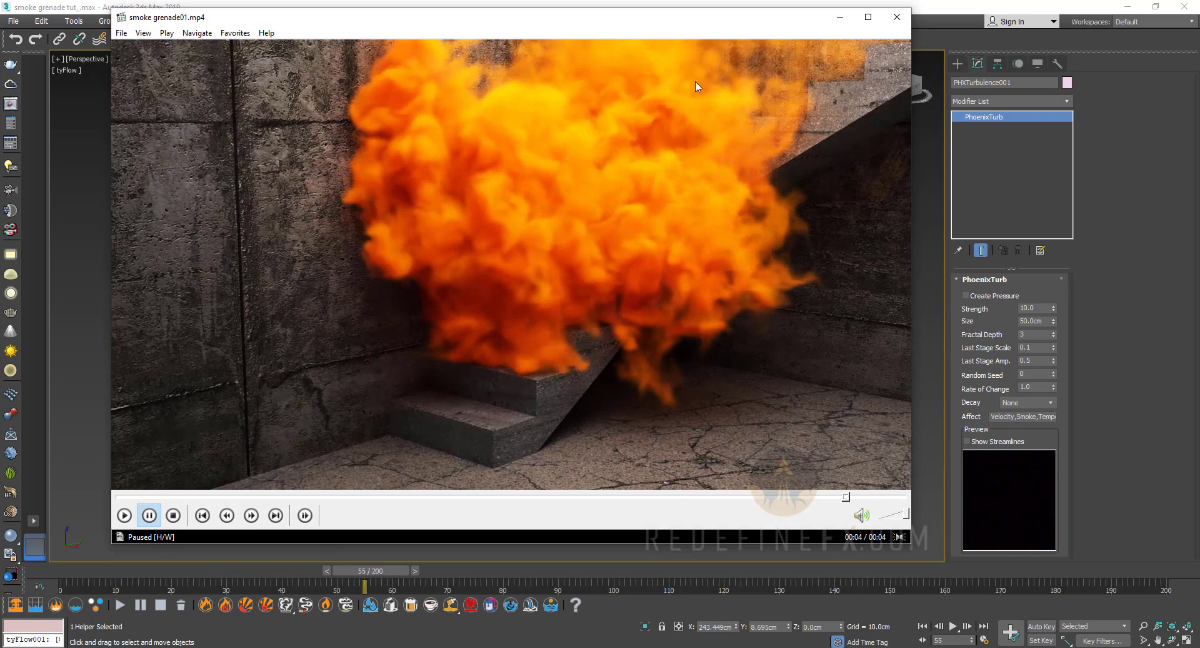
click(552, 107)
click(597, 152)
click(619, 127)
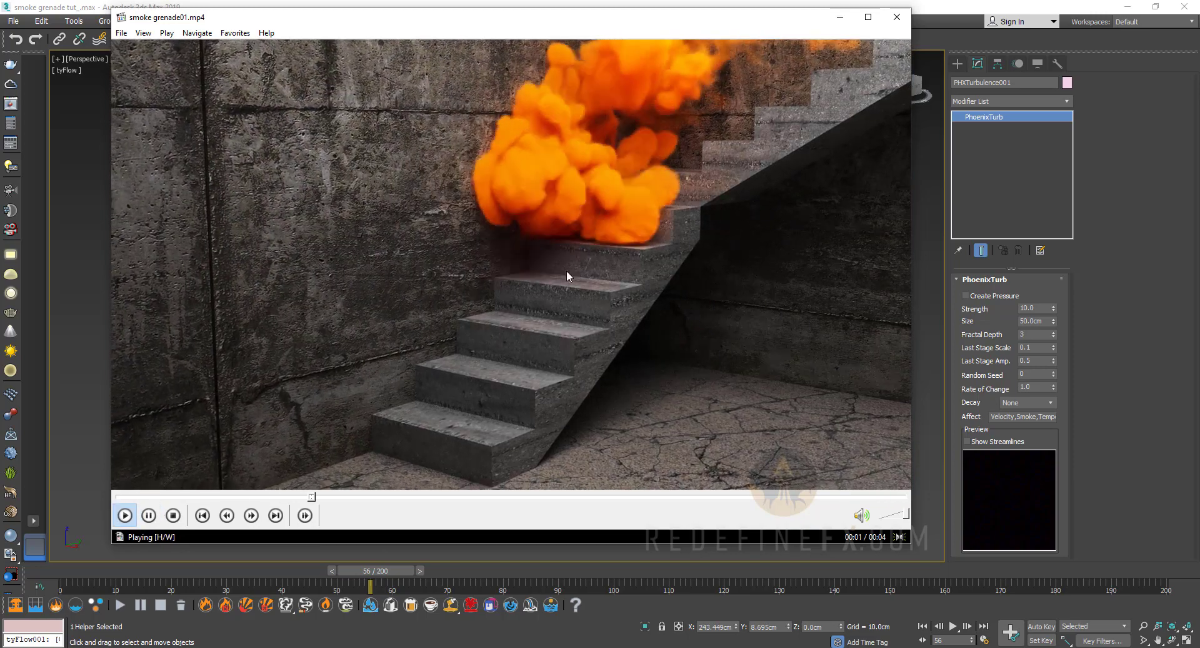
click(840, 17)
click(1031, 307)
drag(1040, 321, 1028, 321)
Pause the Phoenix FD simulation and scrub through the cached frames up to frame 48 to review the smoke.
scroll(570, 255, up, 6)
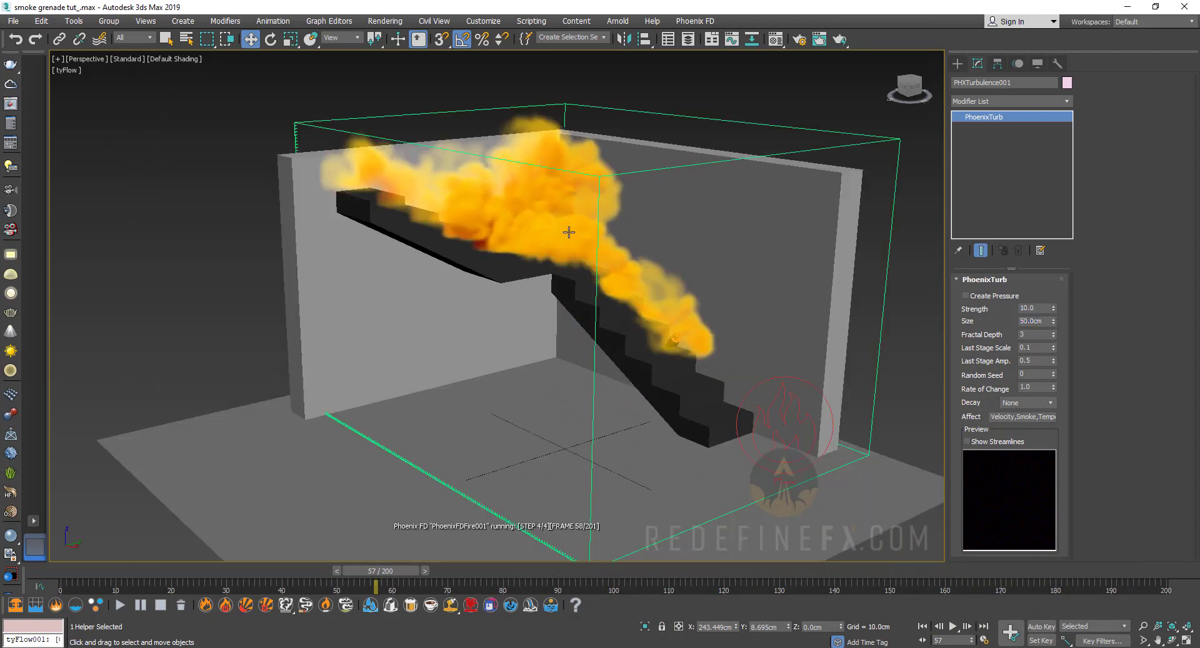
scroll(563, 200, down, 4)
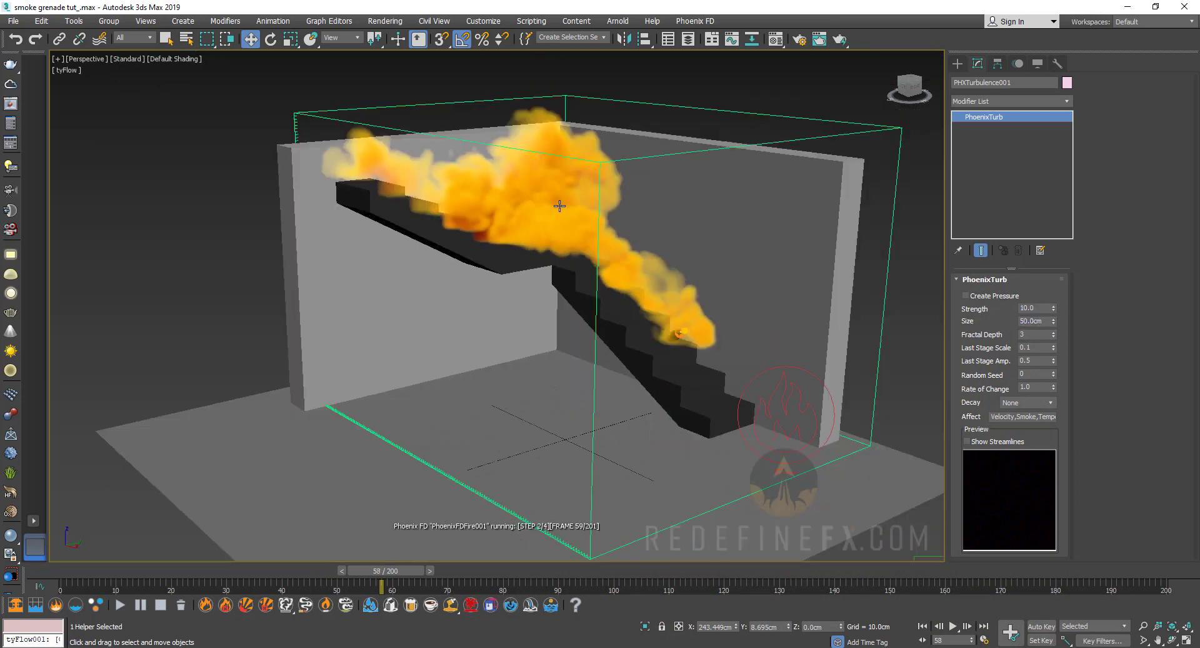
middle_drag(745, 380, 581, 303)
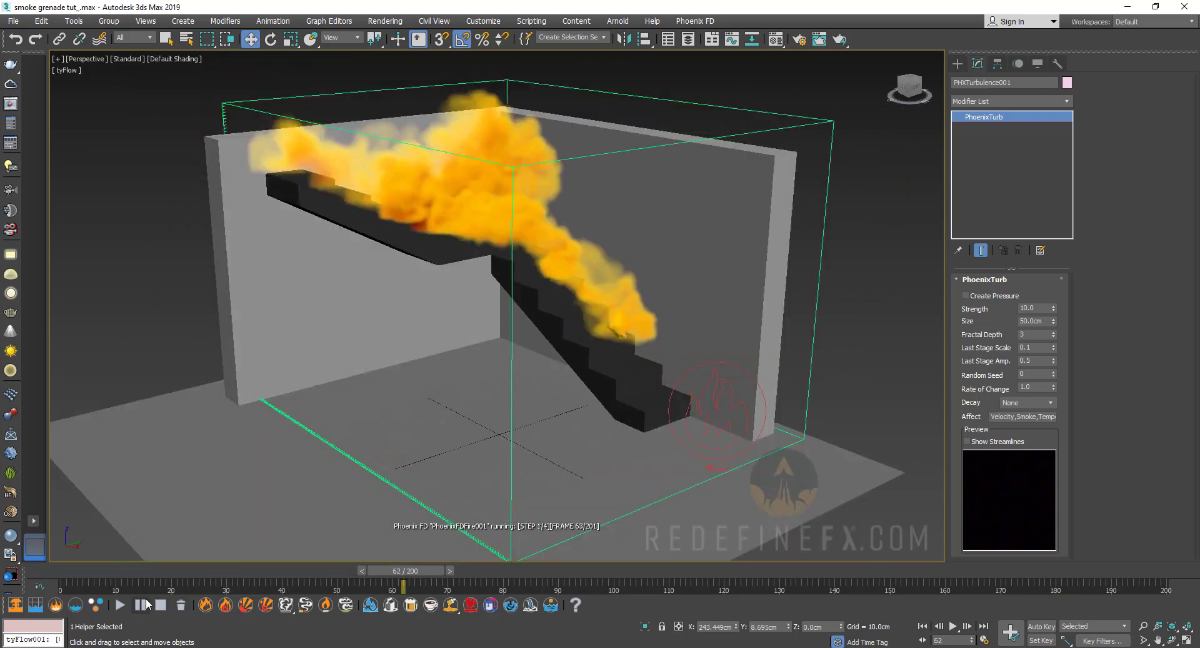
drag(54, 565, 172, 578)
key(w)
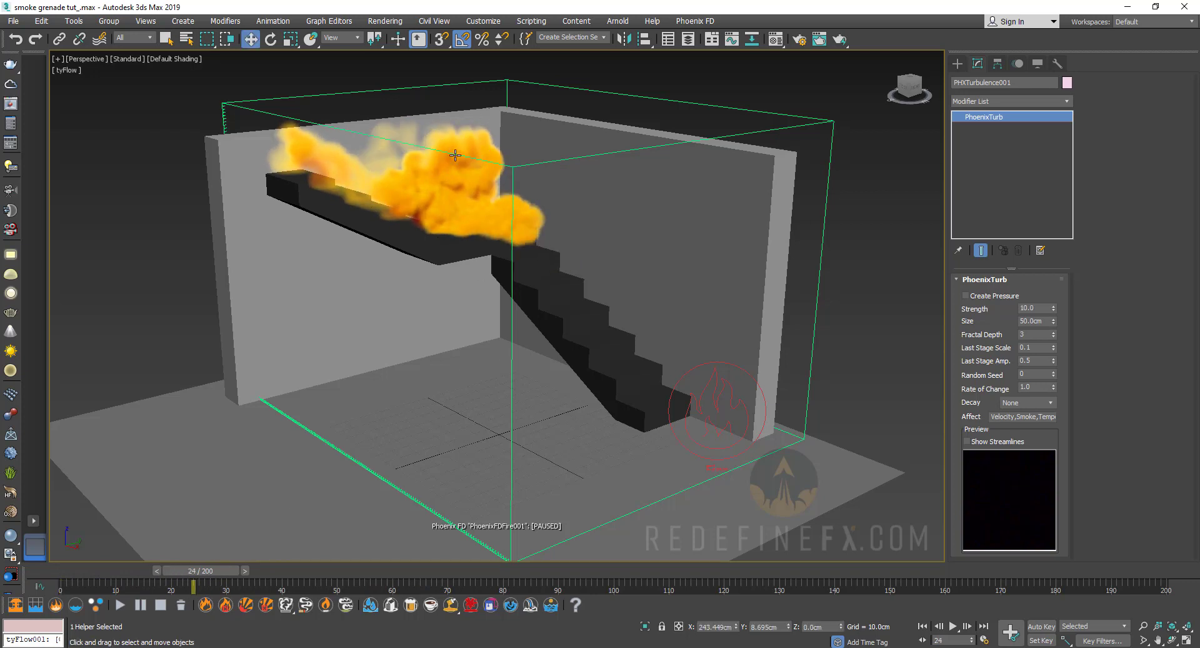
scroll(455, 155, up, 8)
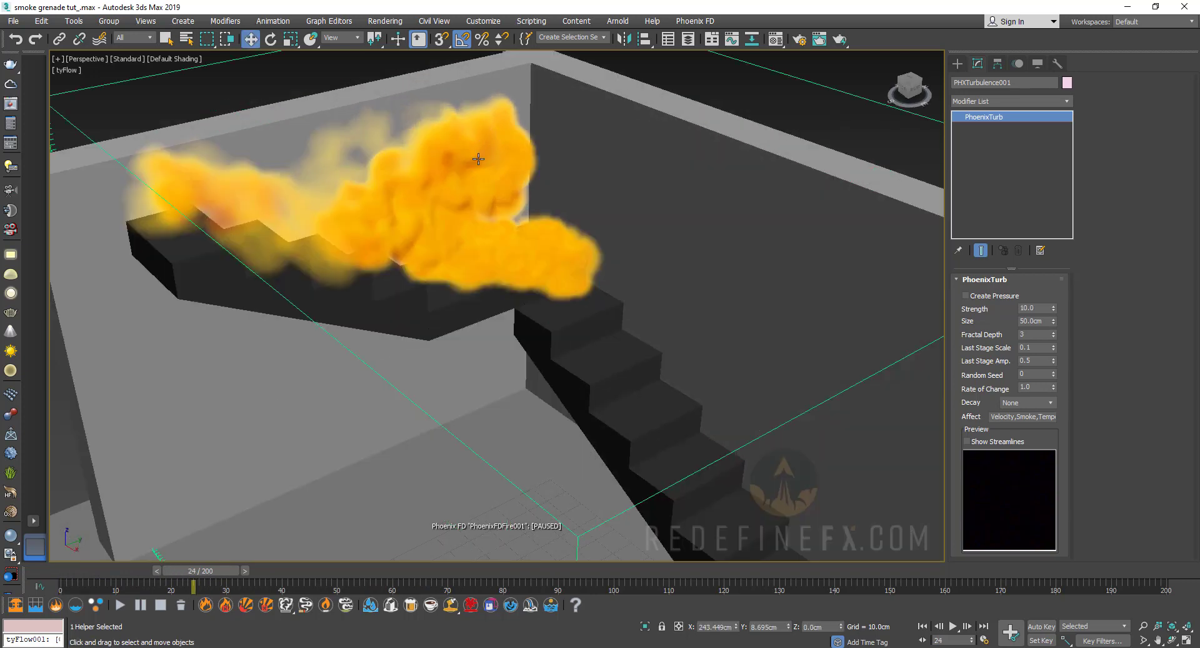
mouse_move(189, 579)
mouse_down()
mouse_move(134, 579)
mouse_move(193, 578)
mouse_up()
key(w)
drag(193, 579, 343, 627)
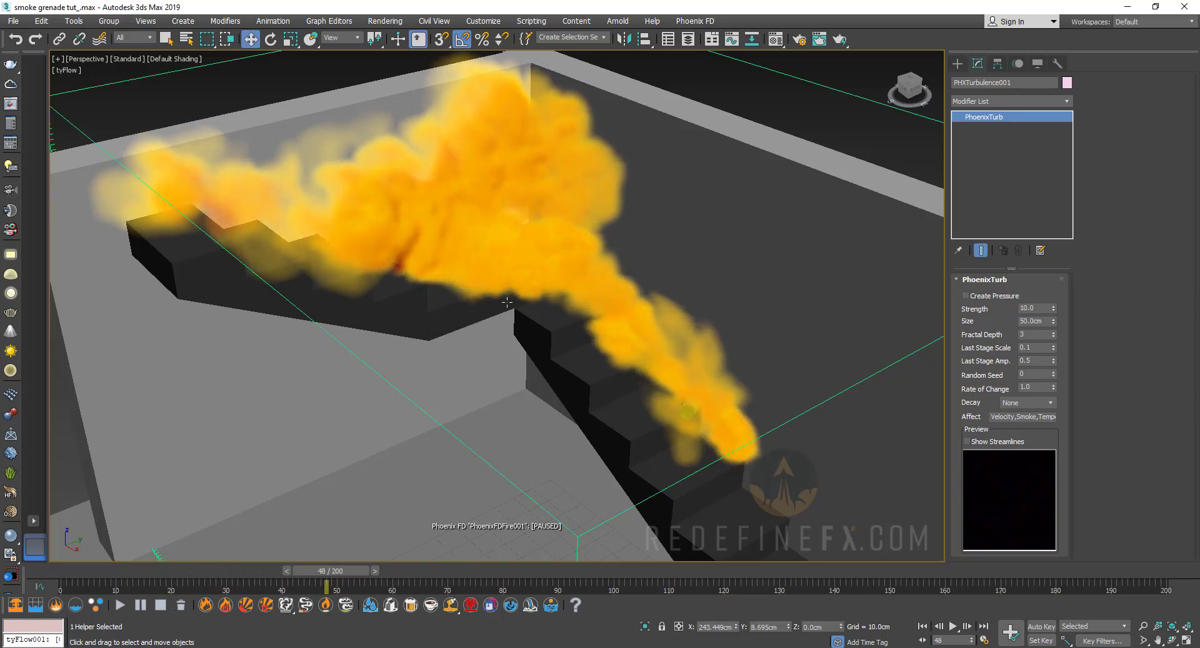
Create a physical camera from a close perspective view of the smoke on the stairs and enable its motion blur.
scroll(506, 301, down, 4)
alt+middle_drag(506, 302, 574, 324)
scroll(574, 323, down, 3)
scroll(550, 180, up, 8)
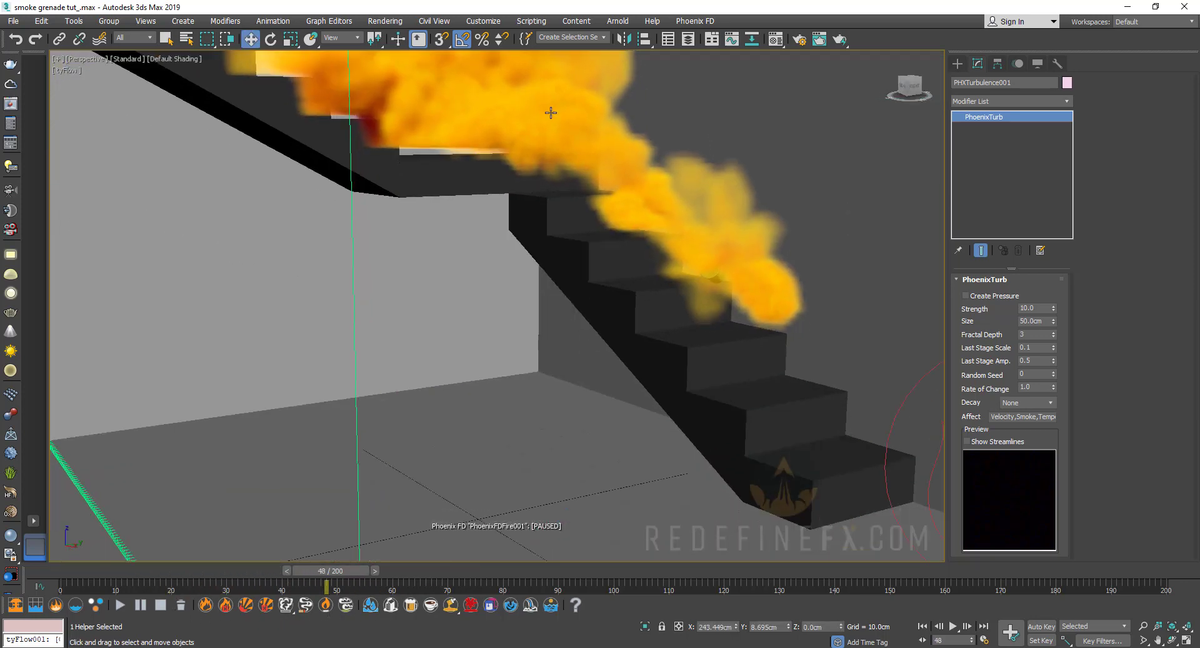
middle_drag(551, 112, 542, 183)
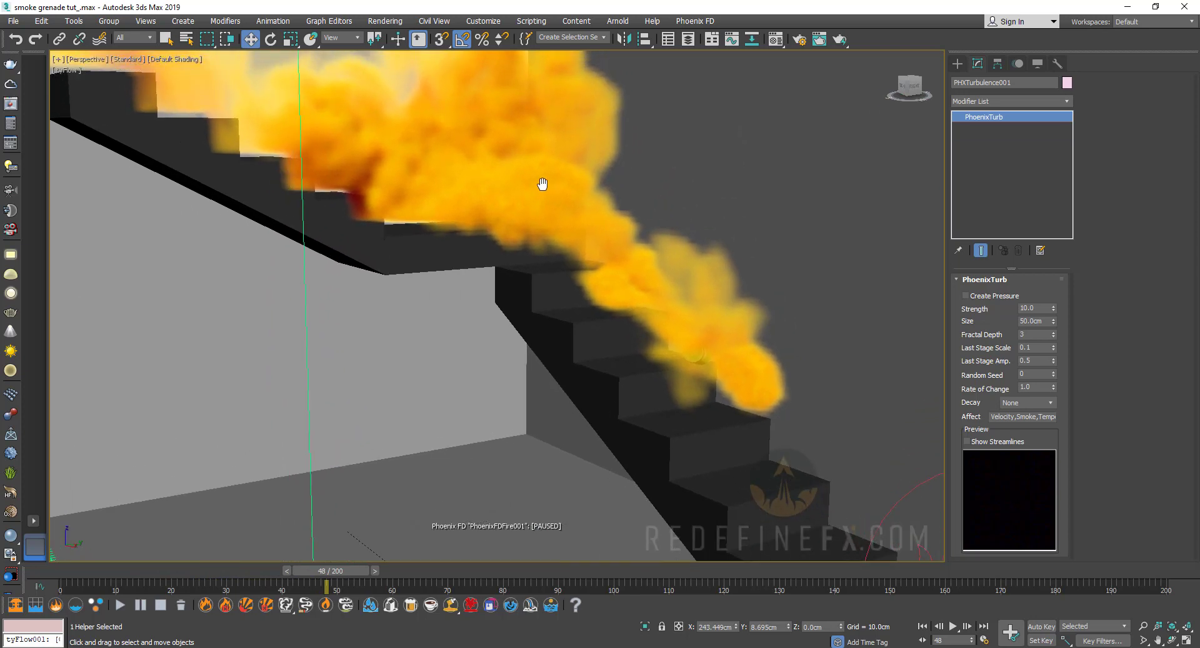
key(ctrl+c)
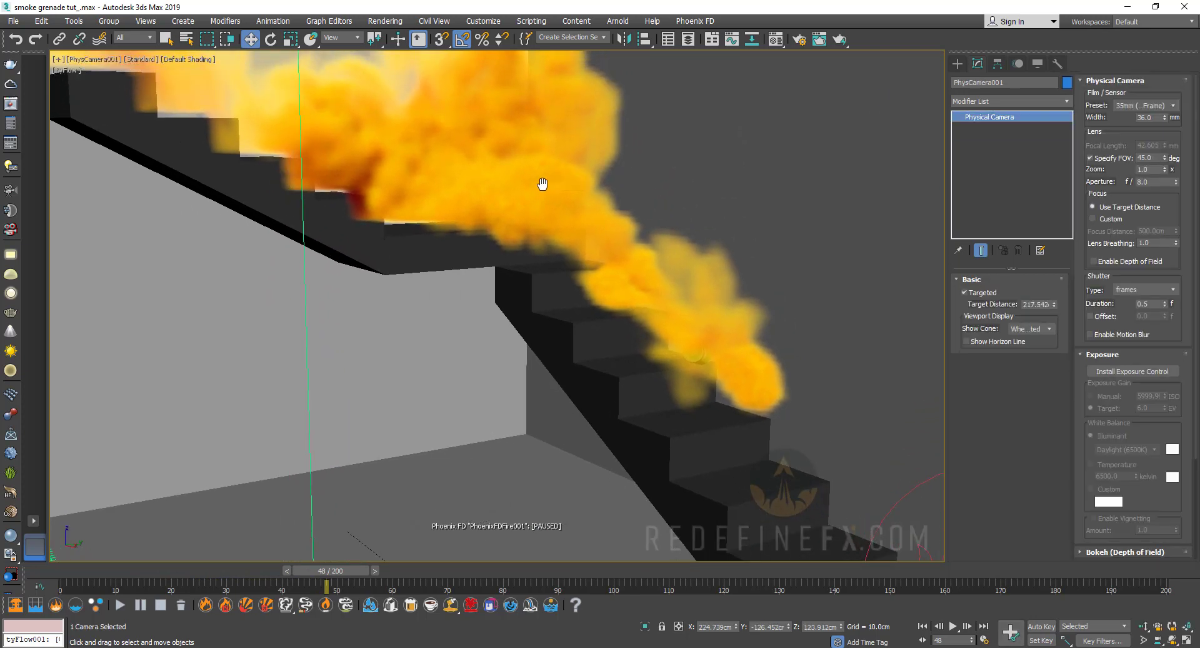
click(1119, 333)
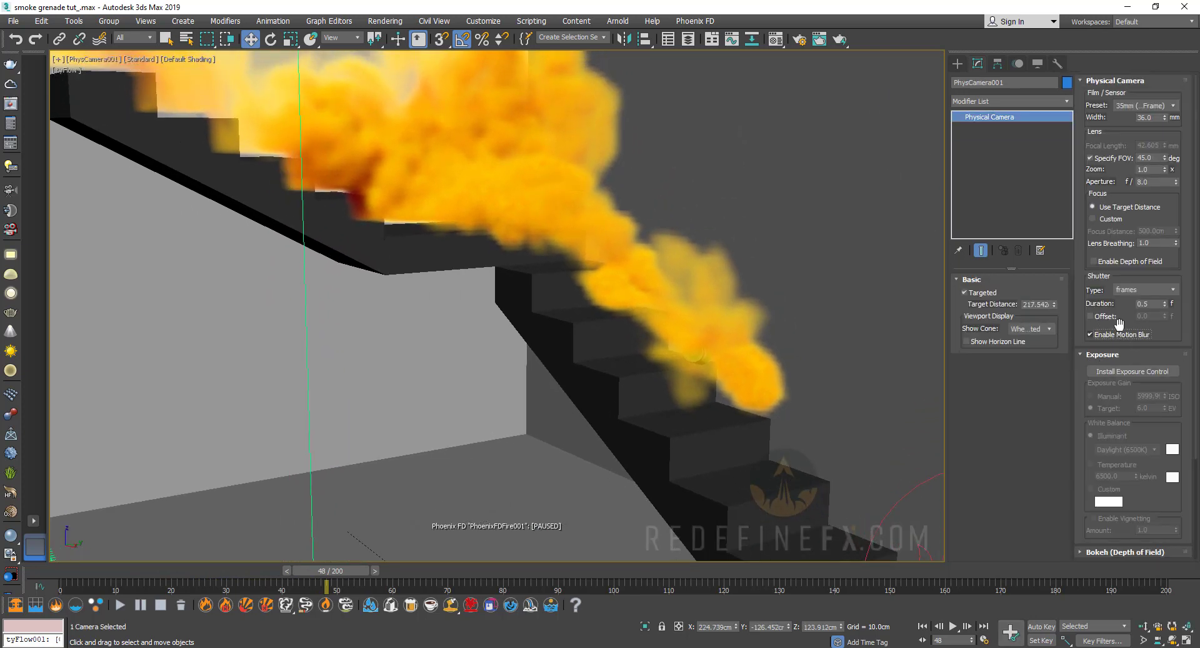